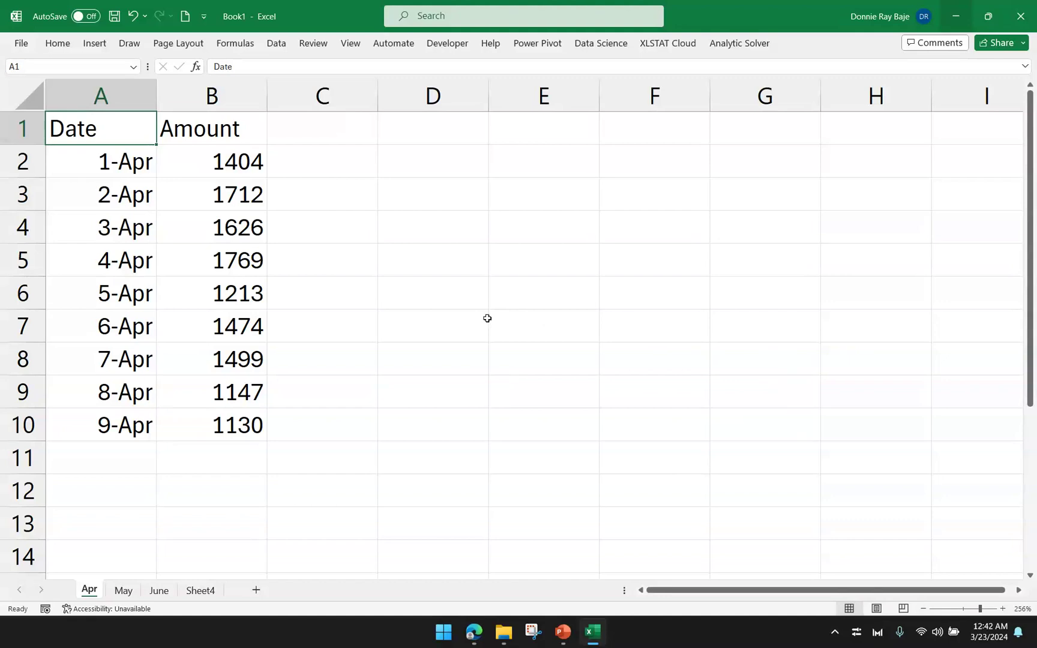
Step: Look over the May sheet, then scroll through the June sheet's dated amounts
{"action": "left_click", "coordinate": [123, 589]}
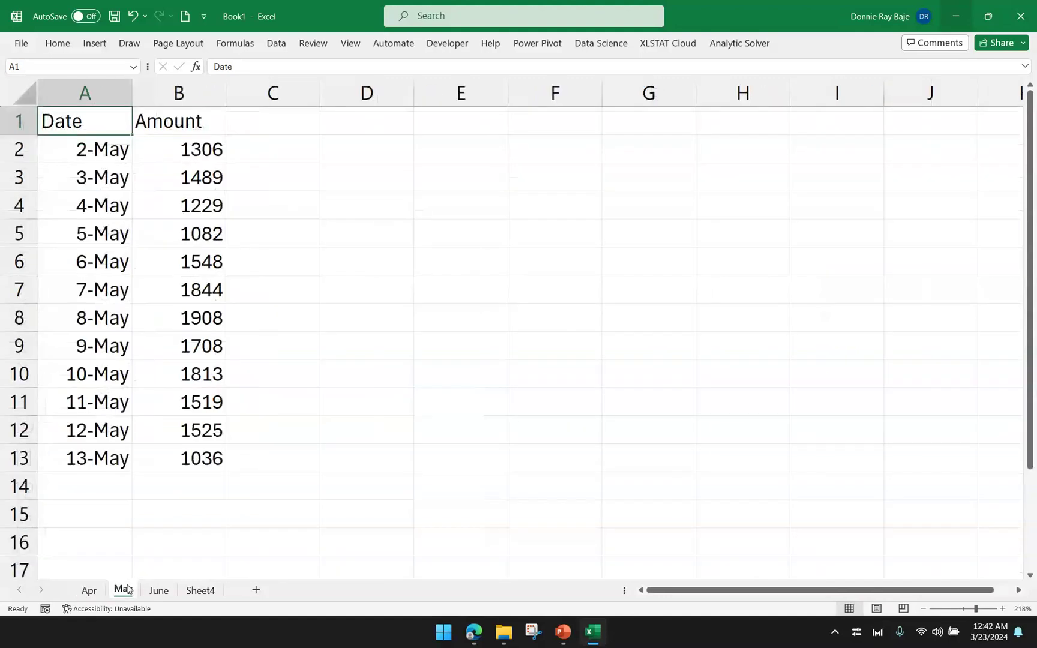
{"action": "left_click", "coordinate": [160, 590]}
{"action": "scroll", "coordinate": [189, 555], "scroll_direction": "down", "scroll_amount": 2}
{"action": "scroll", "coordinate": [189, 555], "scroll_direction": "up", "scroll_amount": 2}
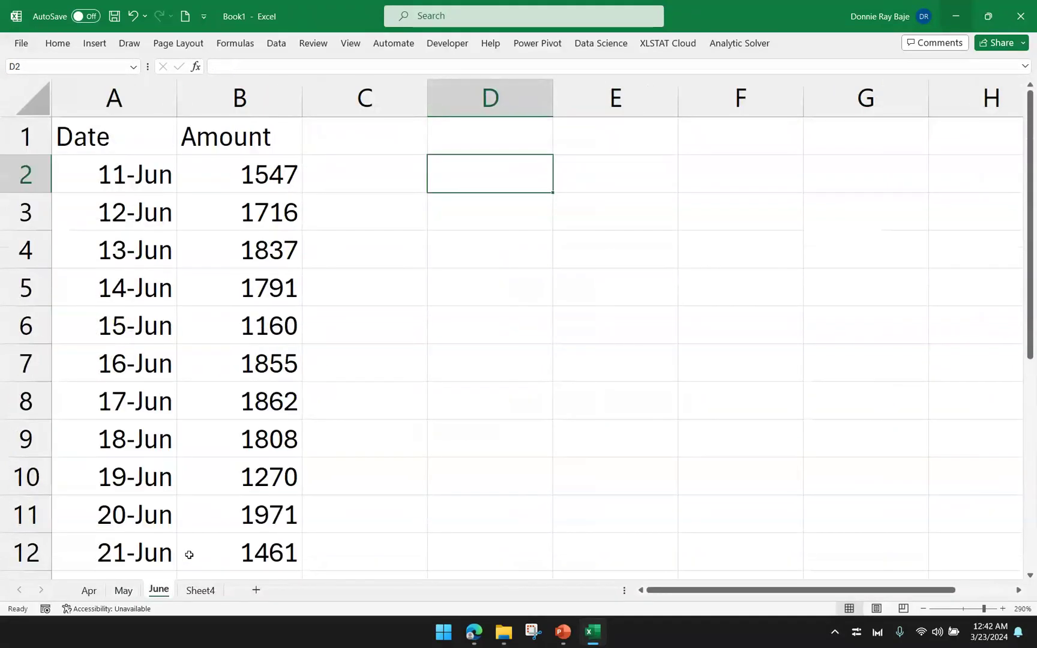
Step: On Sheet4, enter the headers Date in A1 and Amount in B1, then select A2
{"action": "left_click", "coordinate": [200, 590]}
{"action": "left_click", "coordinate": [103, 114]}
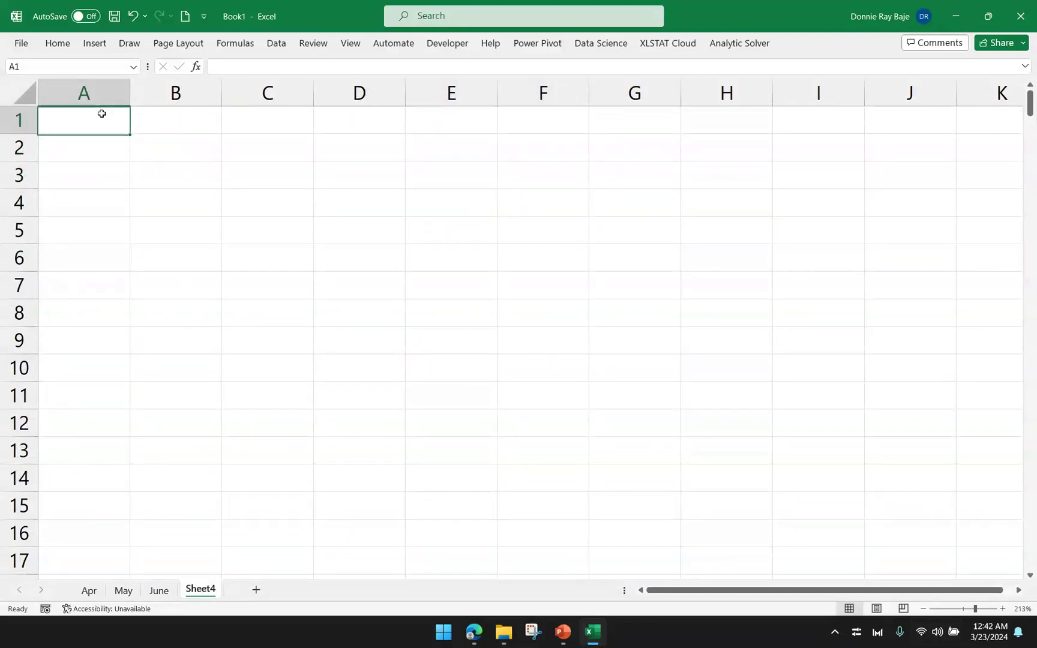
{"action": "type", "text": "Date"}
{"action": "key", "text": "Tab"}
{"action": "type", "text": "Amount"}
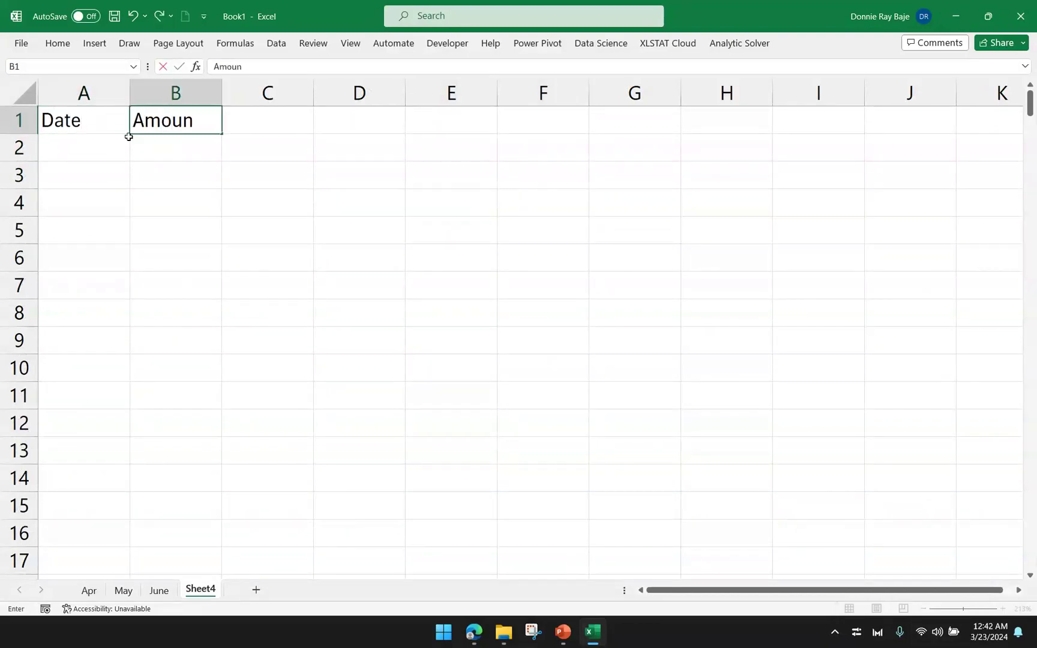
{"action": "key", "text": "Tab"}
{"action": "left_click", "coordinate": [129, 137]}
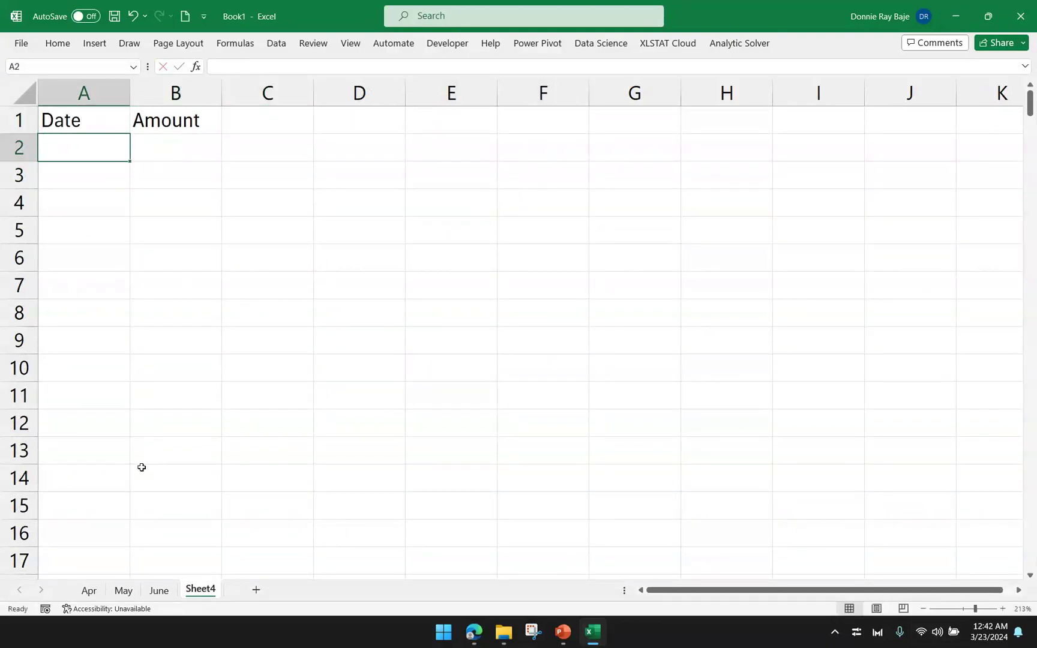
Step: Glance at the Apr and June data, then return to Sheet4
{"action": "left_click", "coordinate": [99, 592]}
{"action": "left_click", "coordinate": [144, 595]}
{"action": "left_click", "coordinate": [200, 590]}
Step: In A2, build =VSTACK(Apr!A2:B10,May!A2:B13,June!A2:B13) by selecting each sheet's range
{"action": "type", "text": "="}
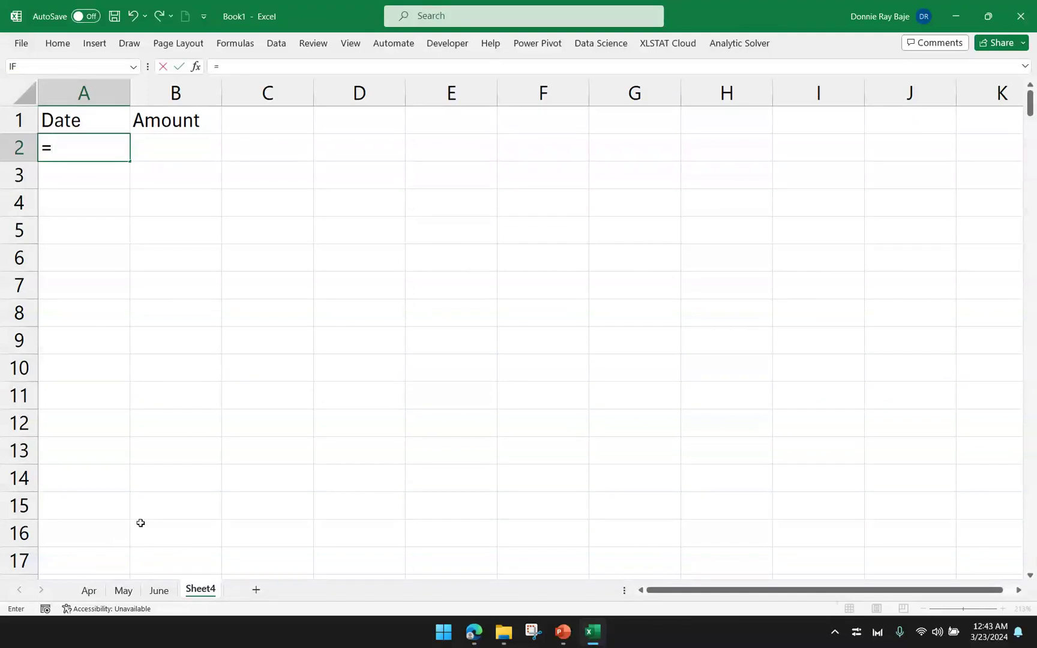
{"action": "type", "text": "V"}
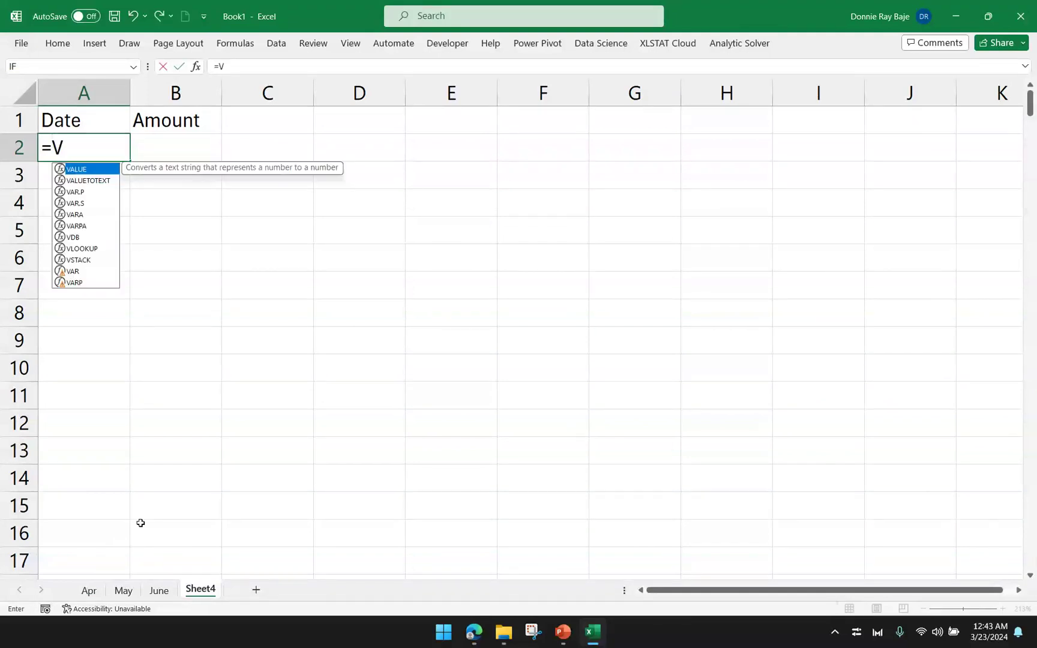
{"action": "type", "text": "ST"}
{"action": "key", "text": "Tab"}
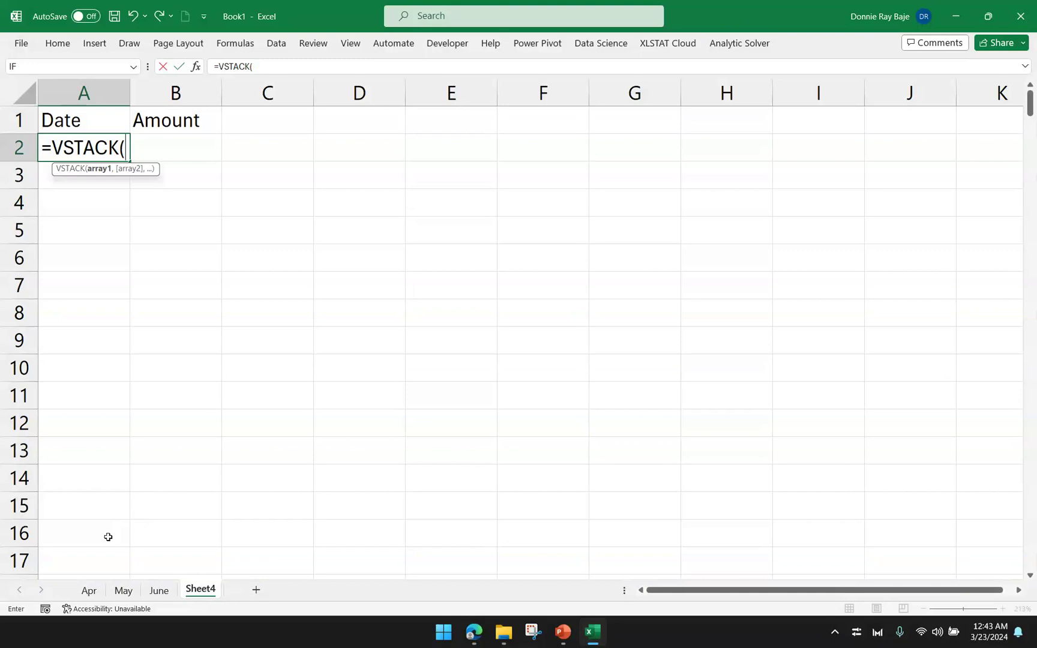
{"action": "left_click", "coordinate": [88, 590]}
{"action": "left_click_drag", "start_coordinate": [133, 157], "coordinate": [217, 424]}
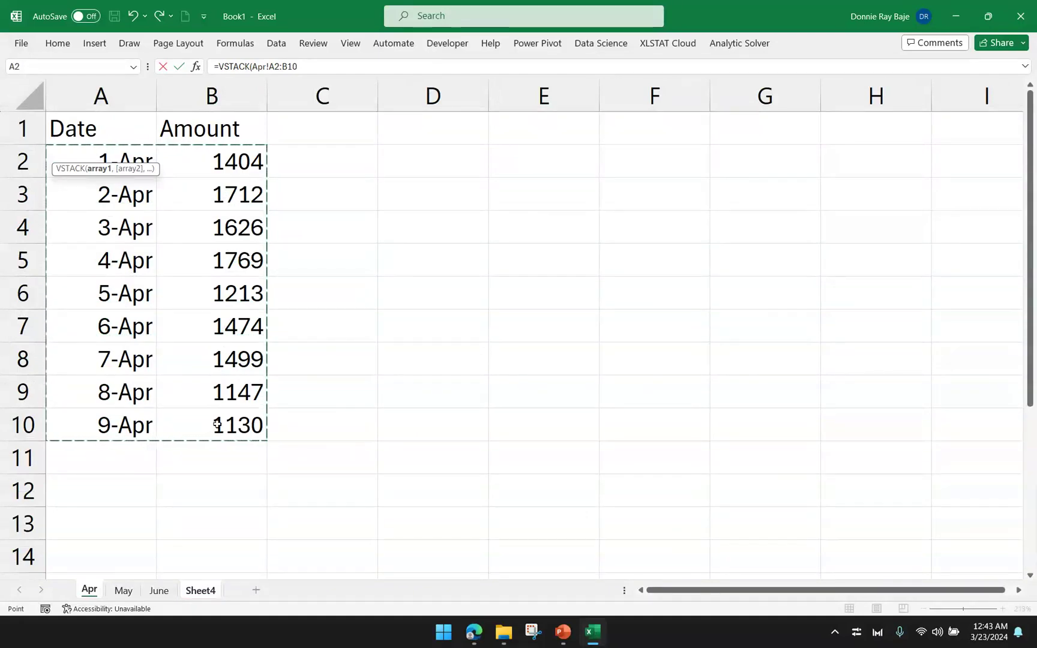
{"action": "type", "text": ","}
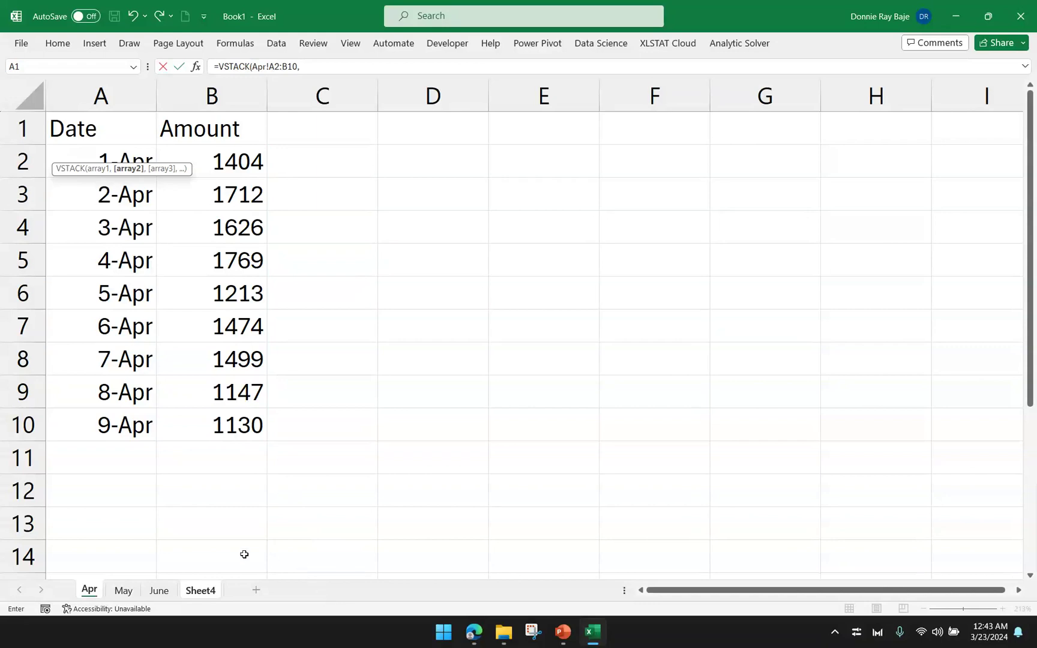
{"action": "left_click", "coordinate": [123, 591]}
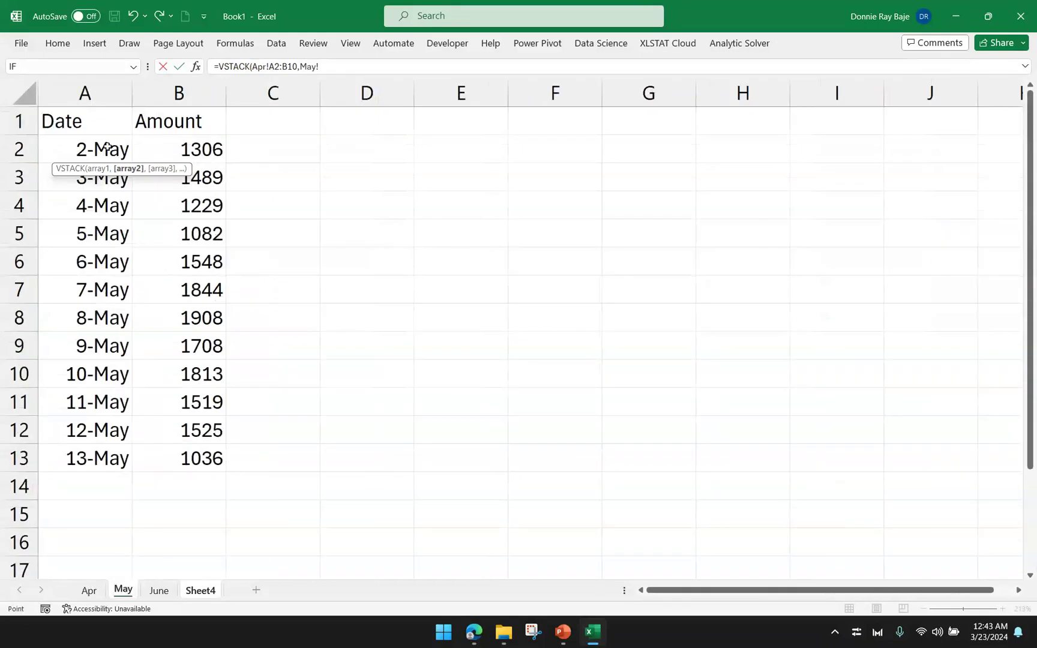
{"action": "left_click_drag", "start_coordinate": [107, 147], "coordinate": [169, 466]}
{"action": "type", "text": ","}
{"action": "left_click", "coordinate": [168, 591]}
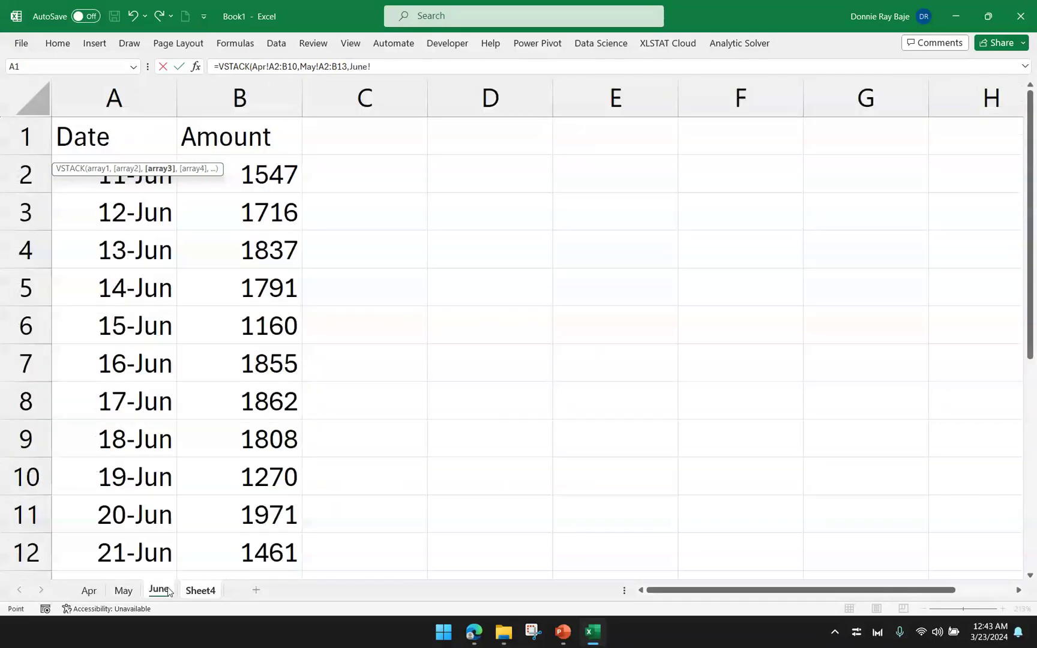
{"action": "left_click_drag", "start_coordinate": [139, 183], "coordinate": [212, 508]}
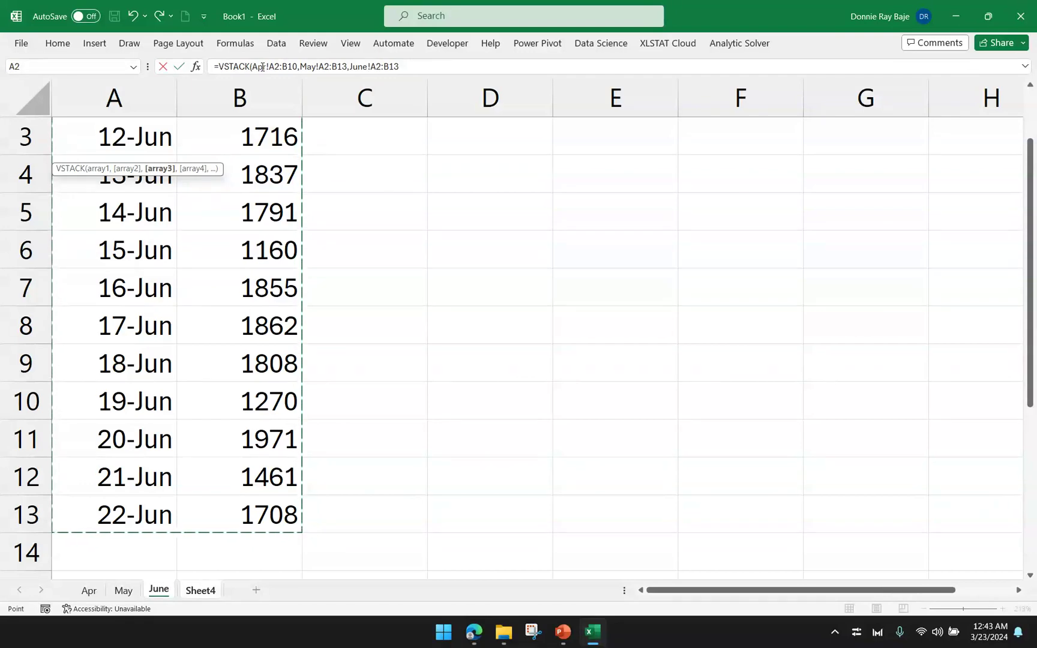
{"action": "left_click", "coordinate": [441, 70]}
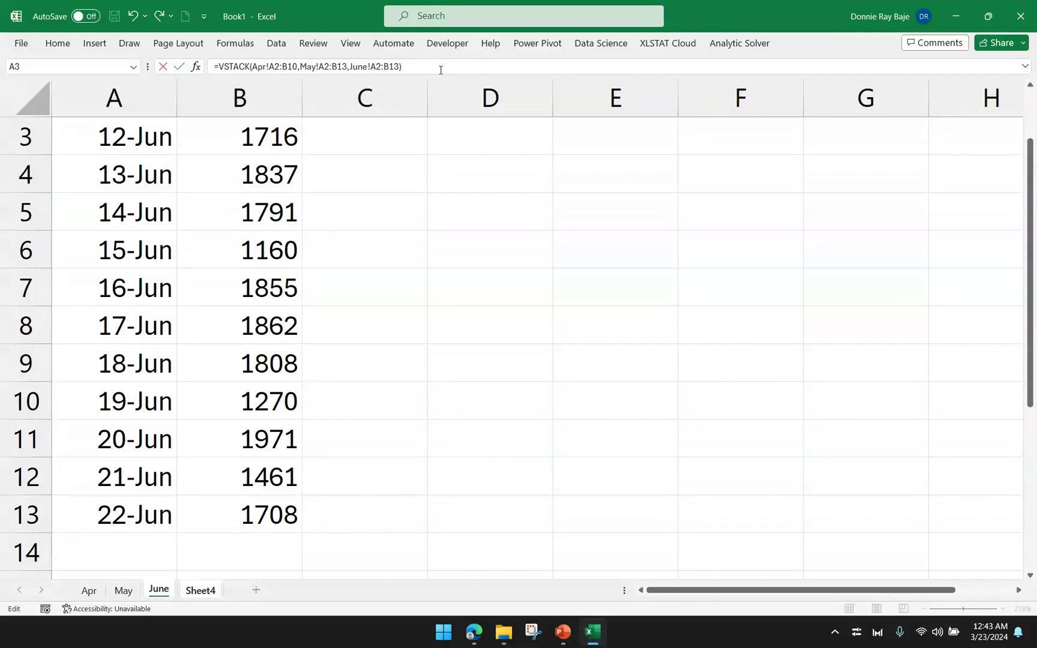
Step: Commit the VSTACK formula and scroll through the stacked results
{"action": "key", "text": "Return"}
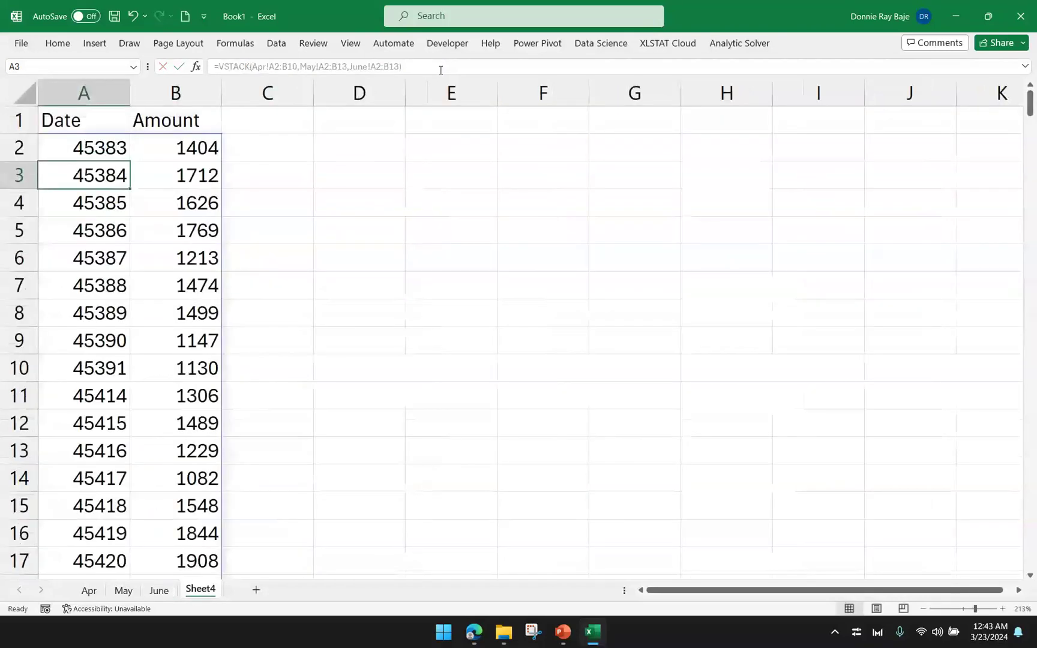
{"action": "scroll", "coordinate": [365, 427], "scroll_direction": "down", "scroll_amount": 8}
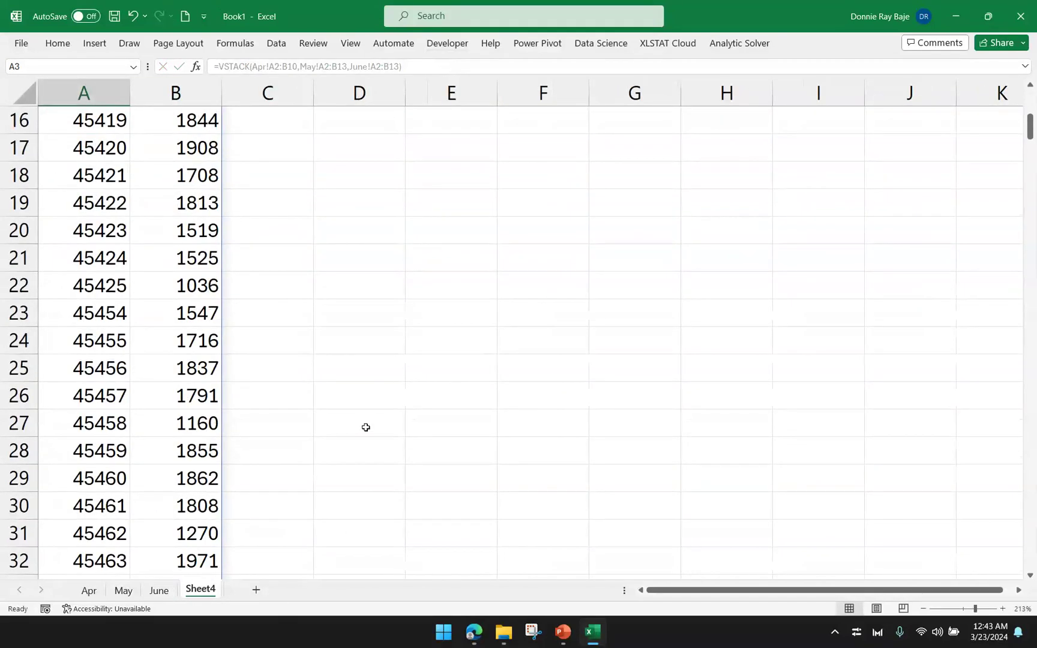
{"action": "scroll", "coordinate": [365, 427], "scroll_direction": "up", "scroll_amount": 3}
{"action": "scroll", "coordinate": [365, 427], "scroll_direction": "up", "scroll_amount": 5}
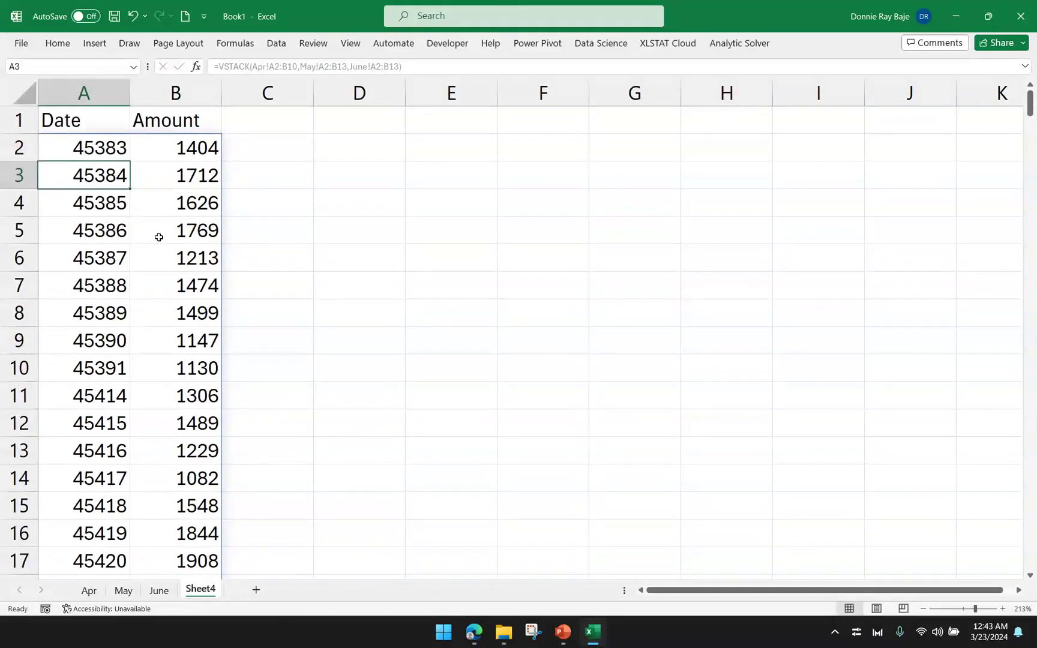
Step: Format column A as Short Date and scroll to check the dates
{"action": "left_click", "coordinate": [93, 94]}
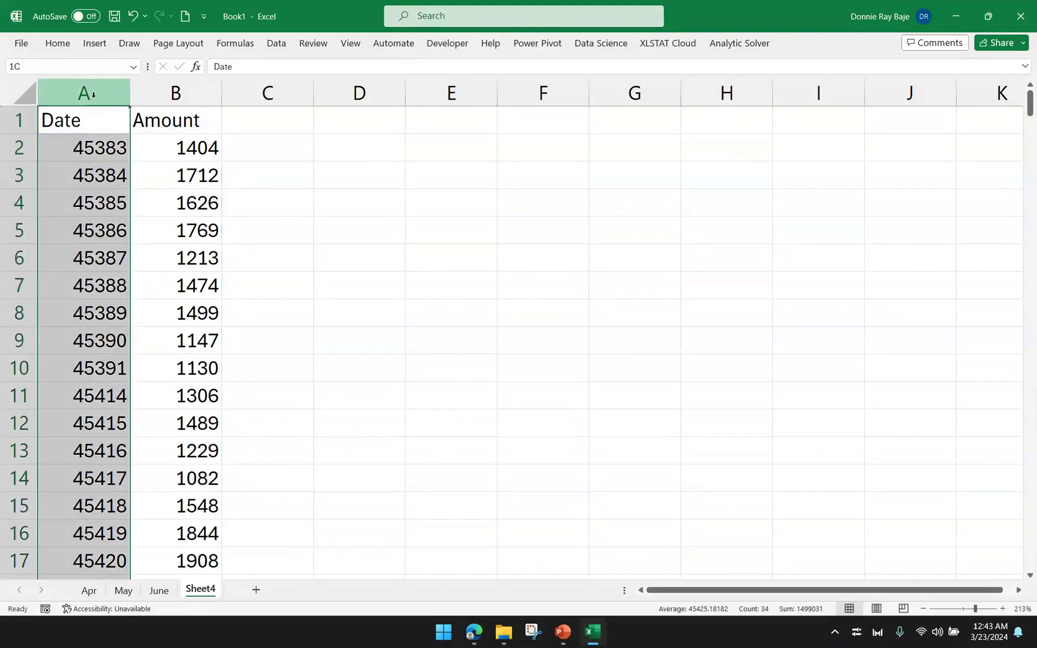
{"action": "left_click", "coordinate": [60, 45]}
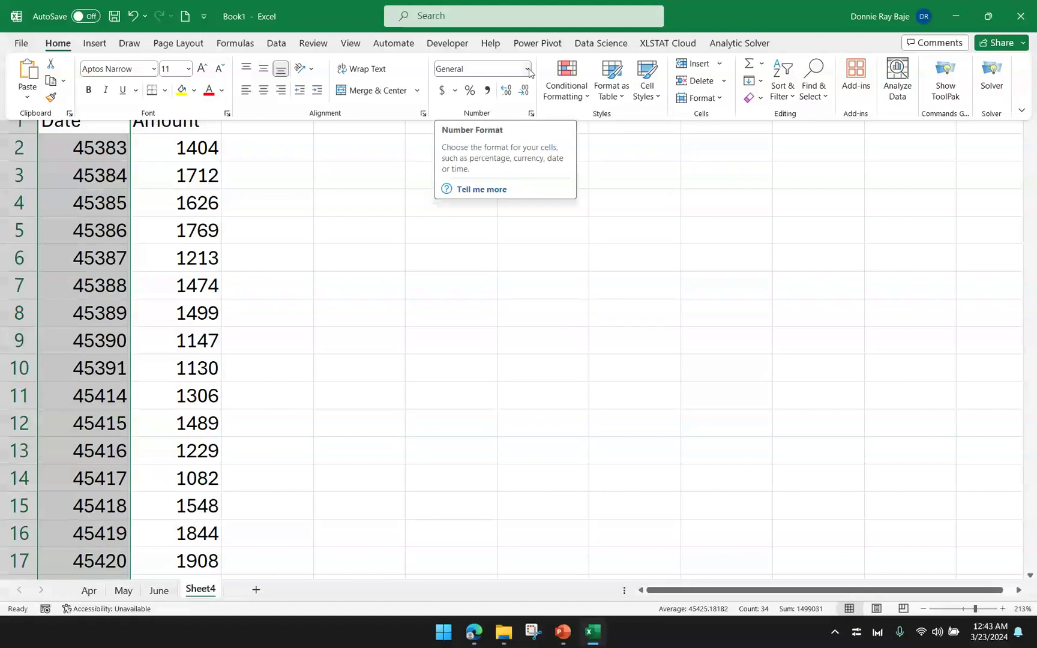
{"action": "left_click", "coordinate": [527, 70]}
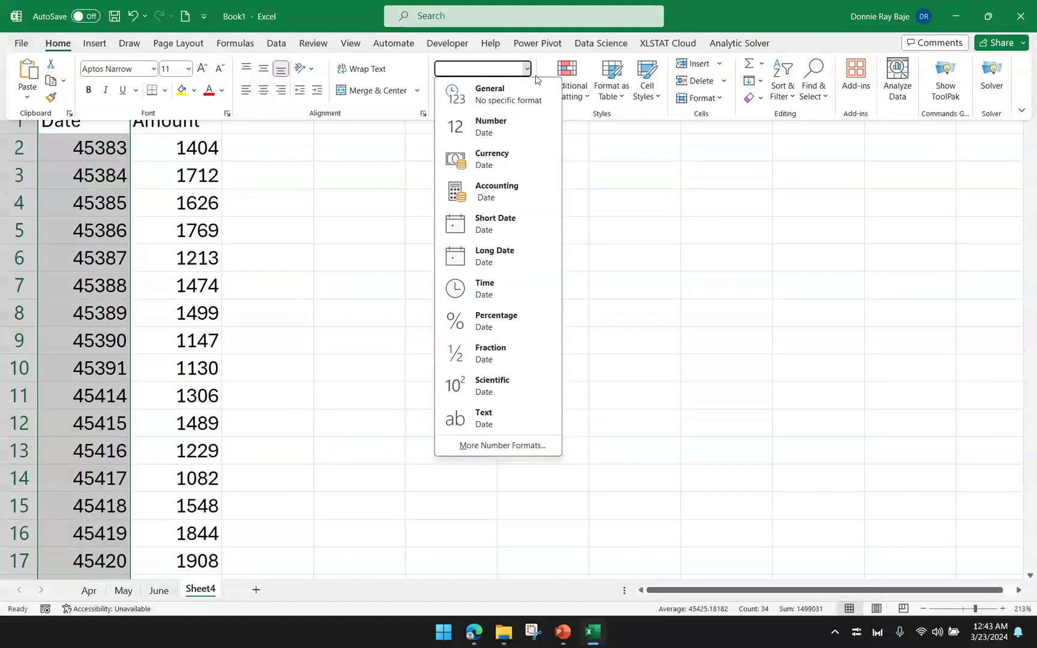
{"action": "left_click", "coordinate": [498, 237]}
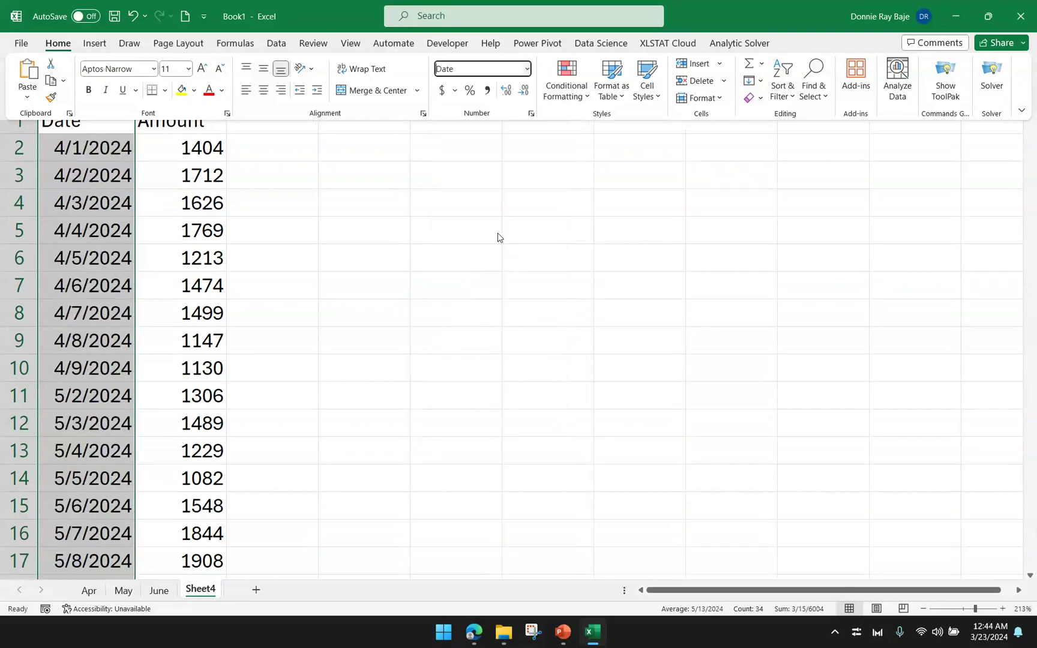
{"action": "key", "text": "ctrl+F1"}
{"action": "scroll", "coordinate": [408, 248], "scroll_direction": "down", "scroll_amount": 6}
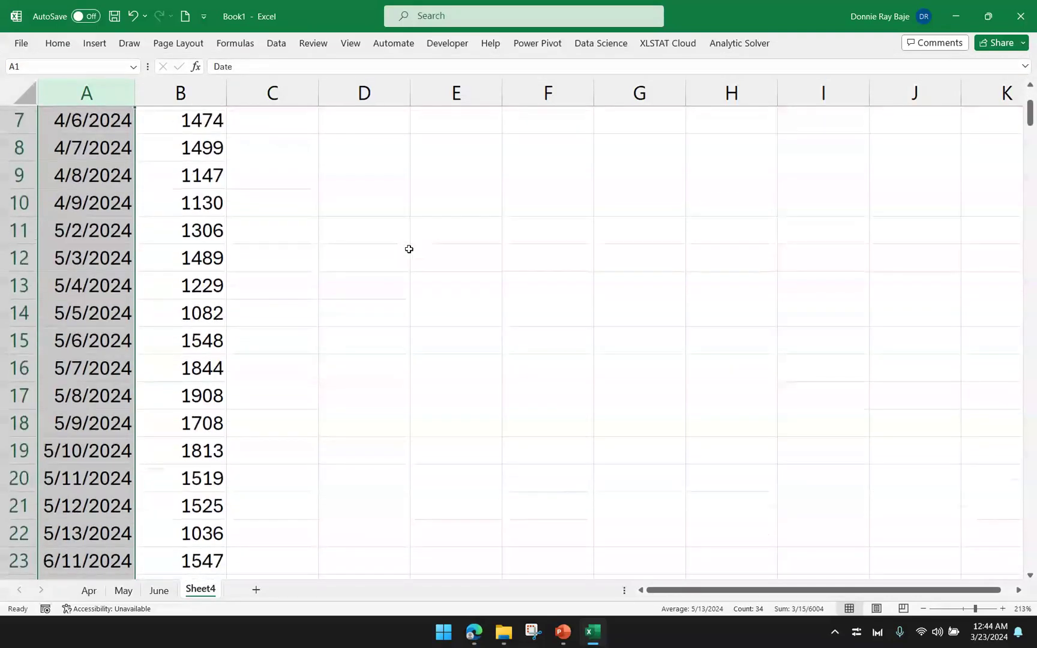
{"action": "scroll", "coordinate": [408, 249], "scroll_direction": "down", "scroll_amount": 1}
{"action": "scroll", "coordinate": [409, 249], "scroll_direction": "up", "scroll_amount": 7}
Step: Clear the column selection and inspect the spilled formula behind the results
{"action": "left_click", "coordinate": [230, 310]}
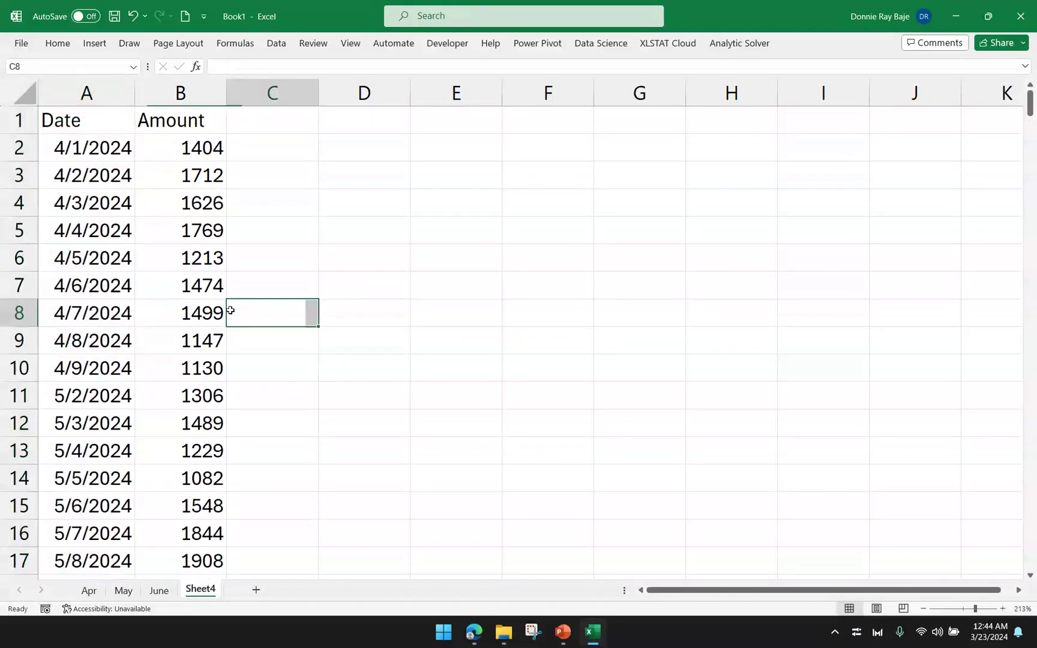
{"action": "left_click", "coordinate": [169, 401]}
{"action": "left_click", "coordinate": [116, 321]}
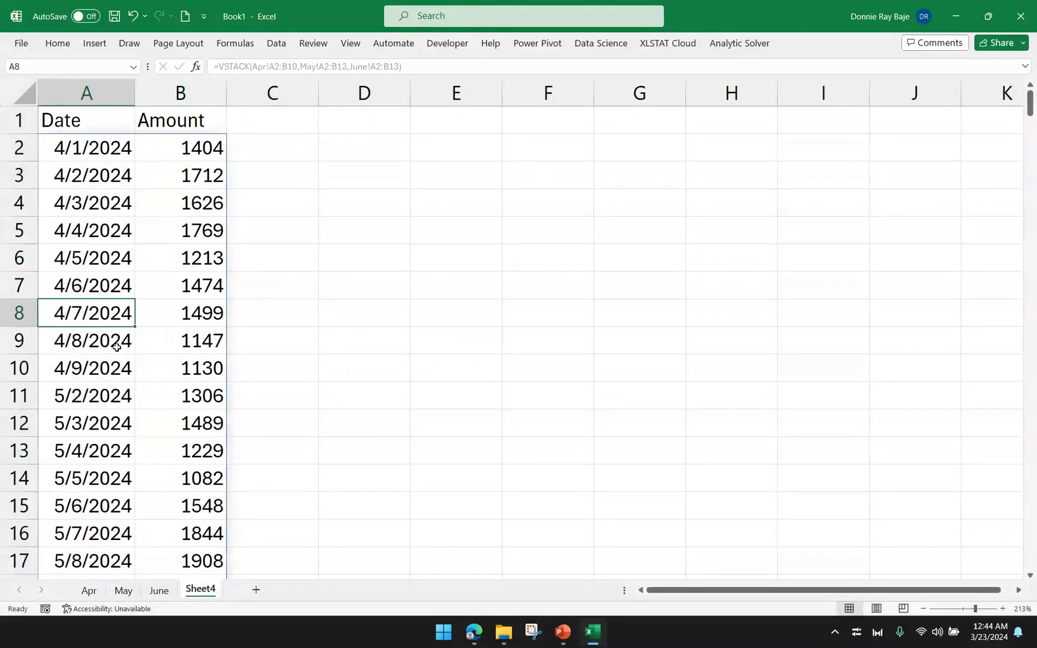
Step: Change Apr's first amount in B2 to 9999 and check Sheet4's updated results
{"action": "left_click", "coordinate": [89, 591]}
{"action": "left_click", "coordinate": [193, 152]}
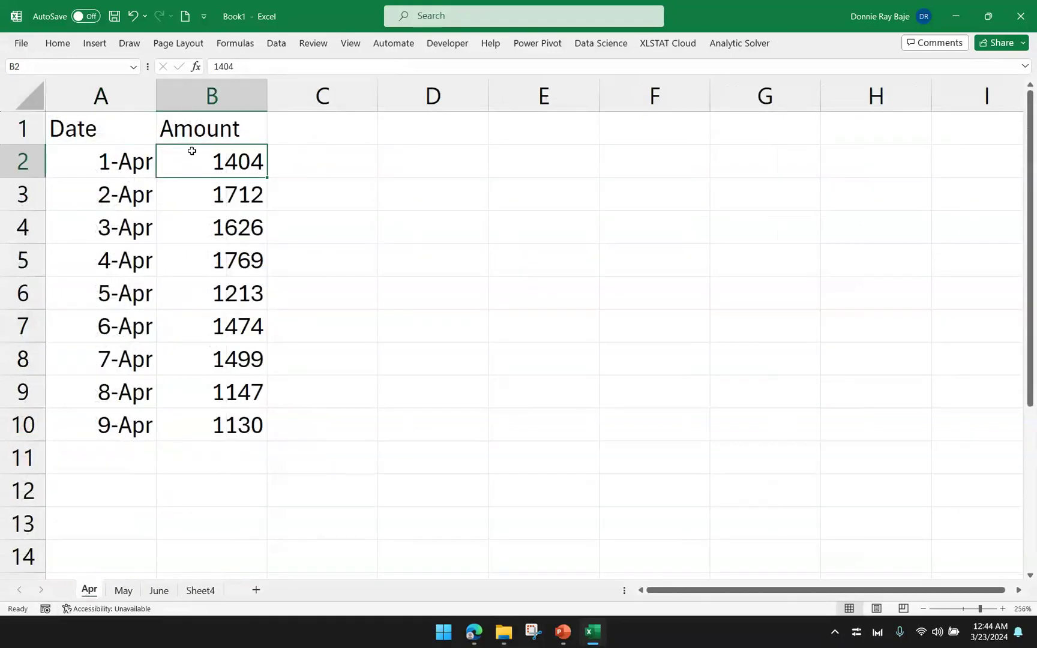
{"action": "type", "text": "9999"}
{"action": "left_click", "coordinate": [252, 239]}
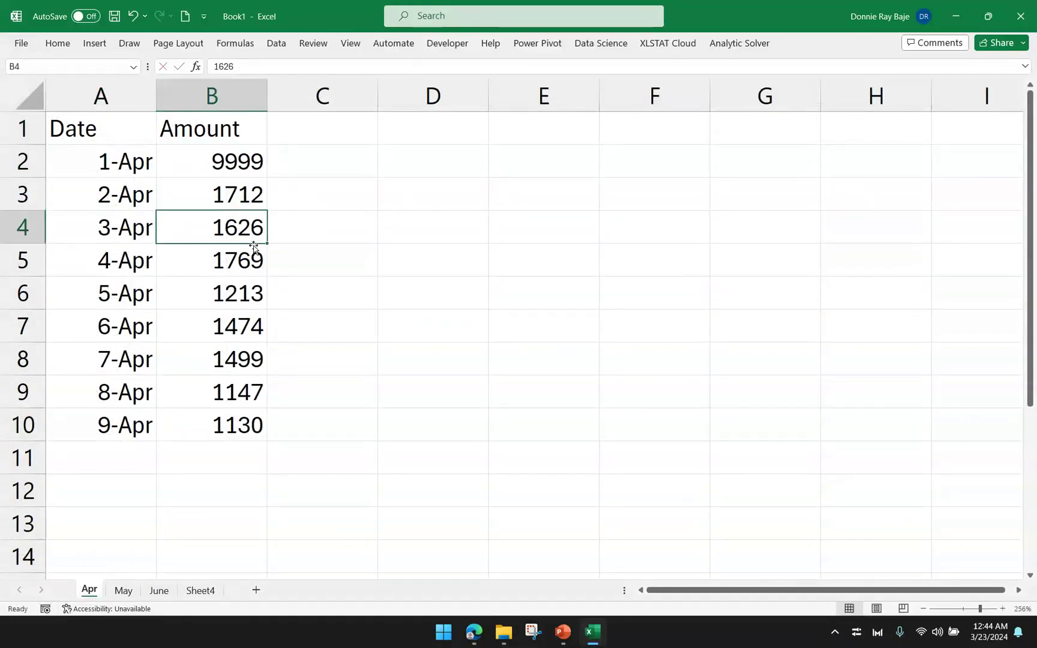
{"action": "left_click", "coordinate": [195, 593]}
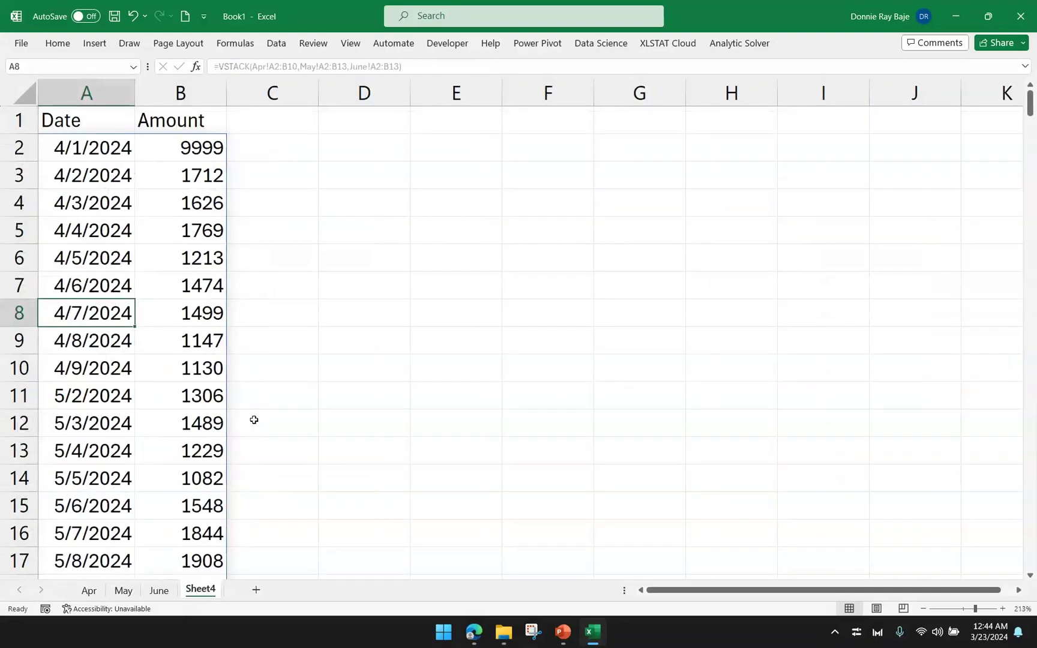
{"action": "left_click", "coordinate": [254, 420]}
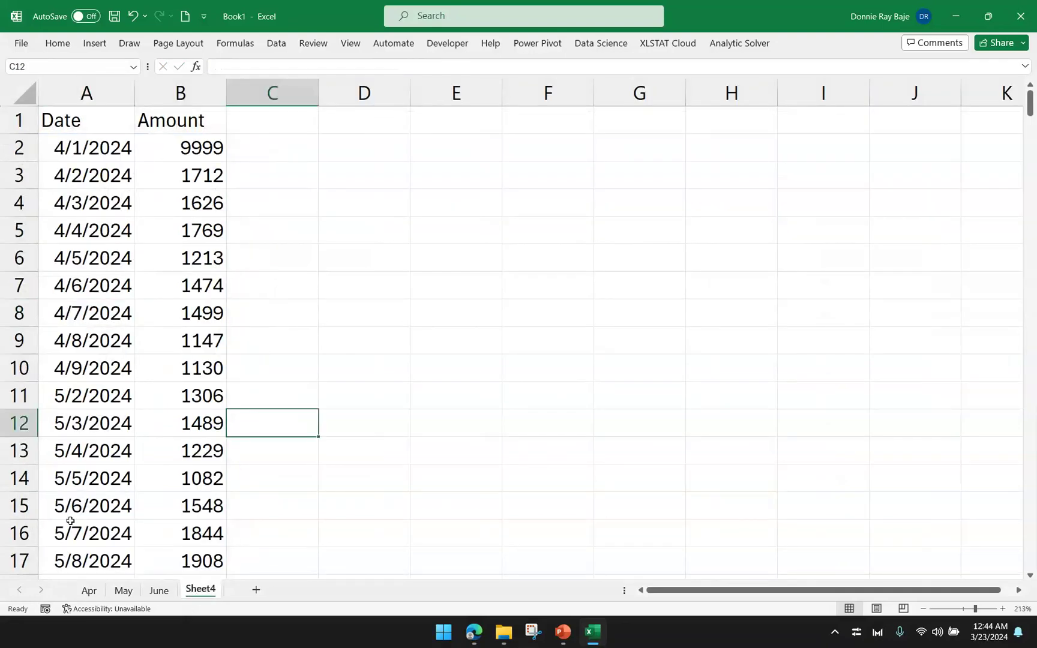
Step: Add a 4/10 entry of 8888 in Apr row 11, then check Sheet4's stacked list
{"action": "left_click", "coordinate": [89, 590]}
{"action": "left_click", "coordinate": [96, 448]}
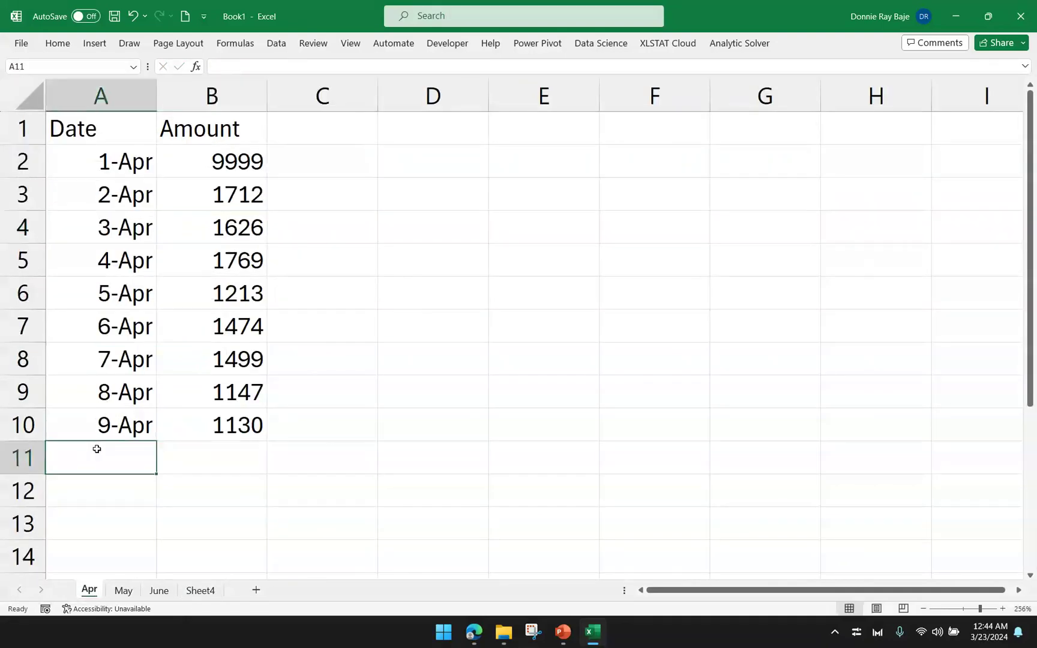
{"action": "type", "text": "4/10"}
{"action": "key", "text": "Tab"}
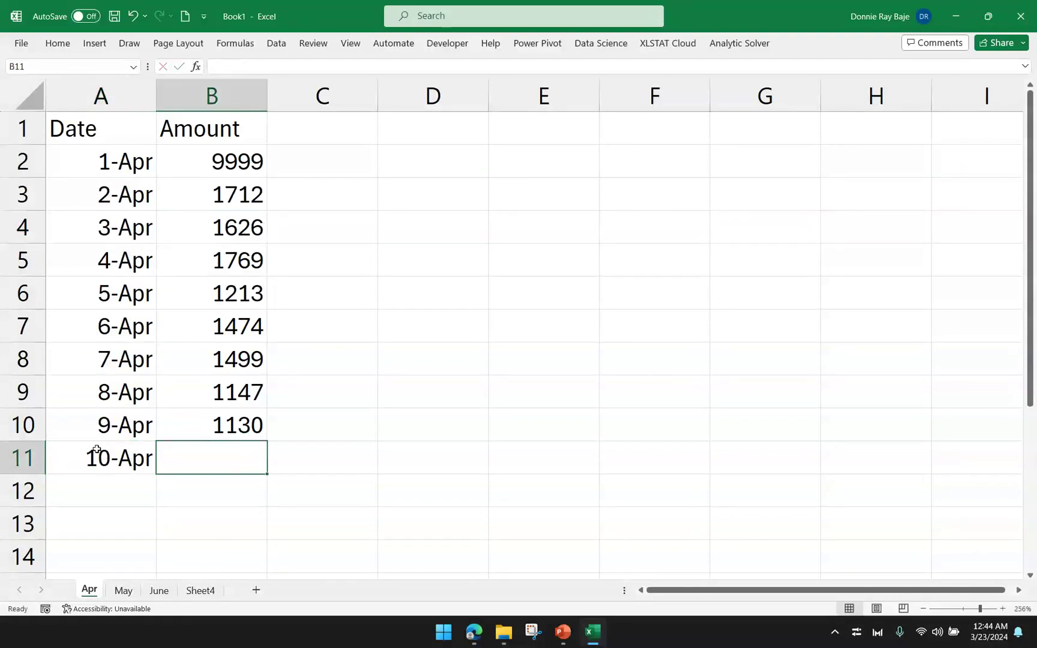
{"action": "type", "text": "8888"}
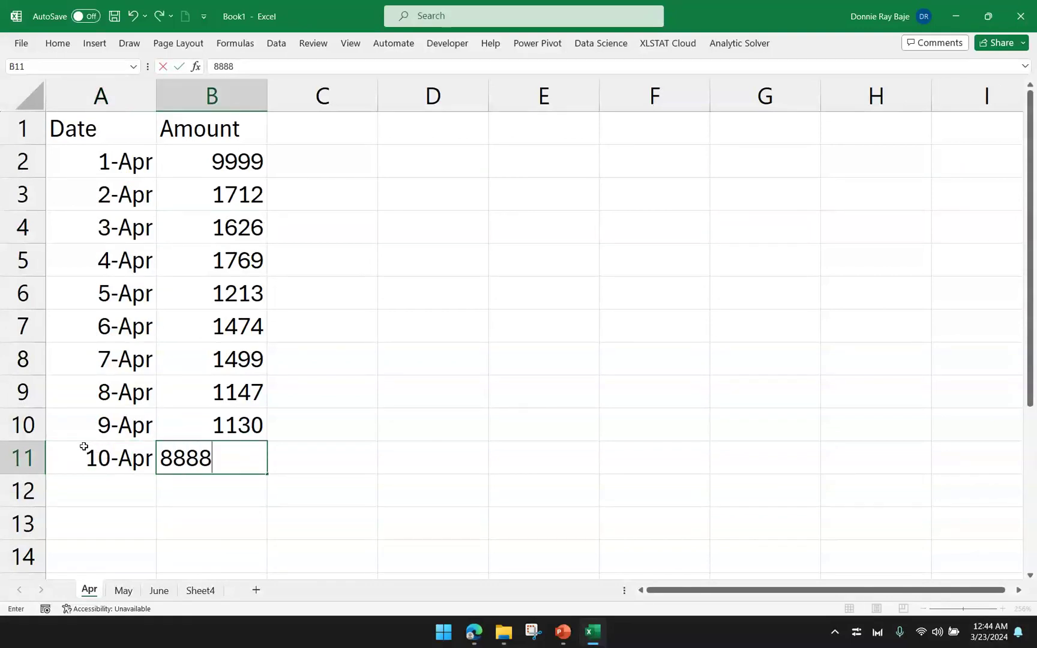
{"action": "left_click", "coordinate": [219, 427]}
{"action": "left_click", "coordinate": [204, 590]}
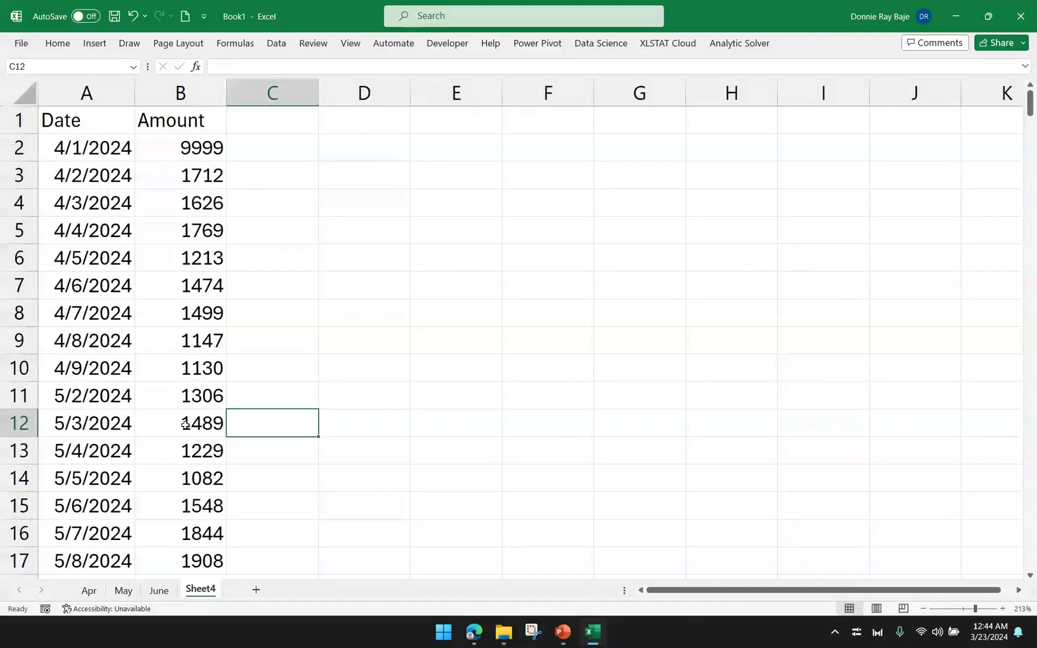
{"action": "scroll", "coordinate": [185, 424], "scroll_direction": "down", "scroll_amount": 2}
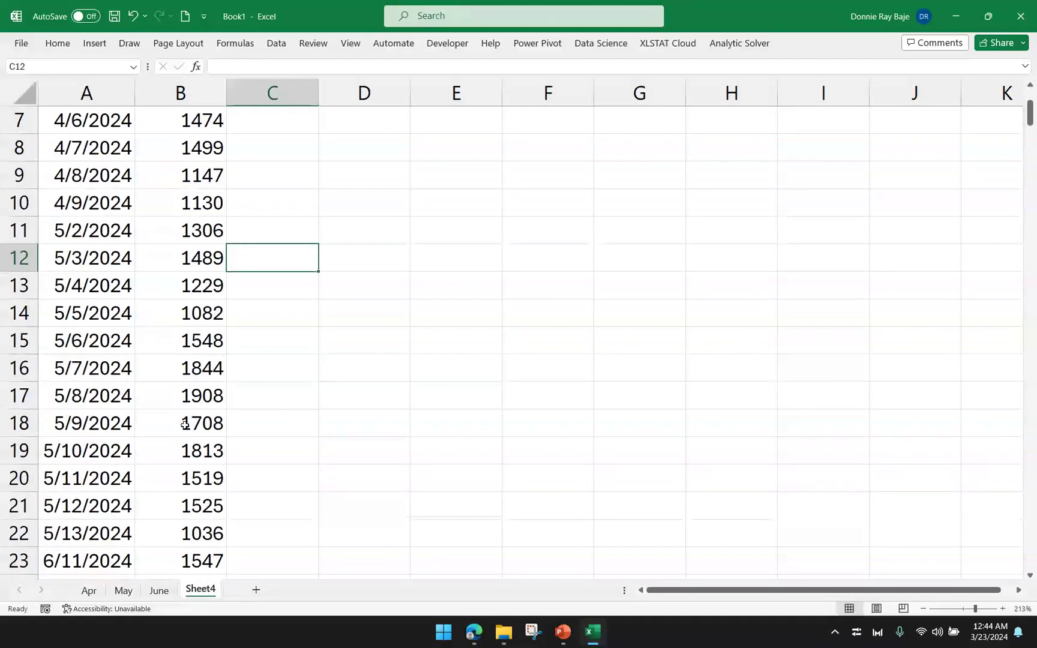
{"action": "scroll", "coordinate": [185, 424], "scroll_direction": "down", "scroll_amount": 2}
{"action": "scroll", "coordinate": [185, 424], "scroll_direction": "down", "scroll_amount": 3}
Step: Begin editing A2's formula, then cancel and back out of an accidental B2 edit
{"action": "scroll", "coordinate": [185, 425], "scroll_direction": "up", "scroll_amount": 7}
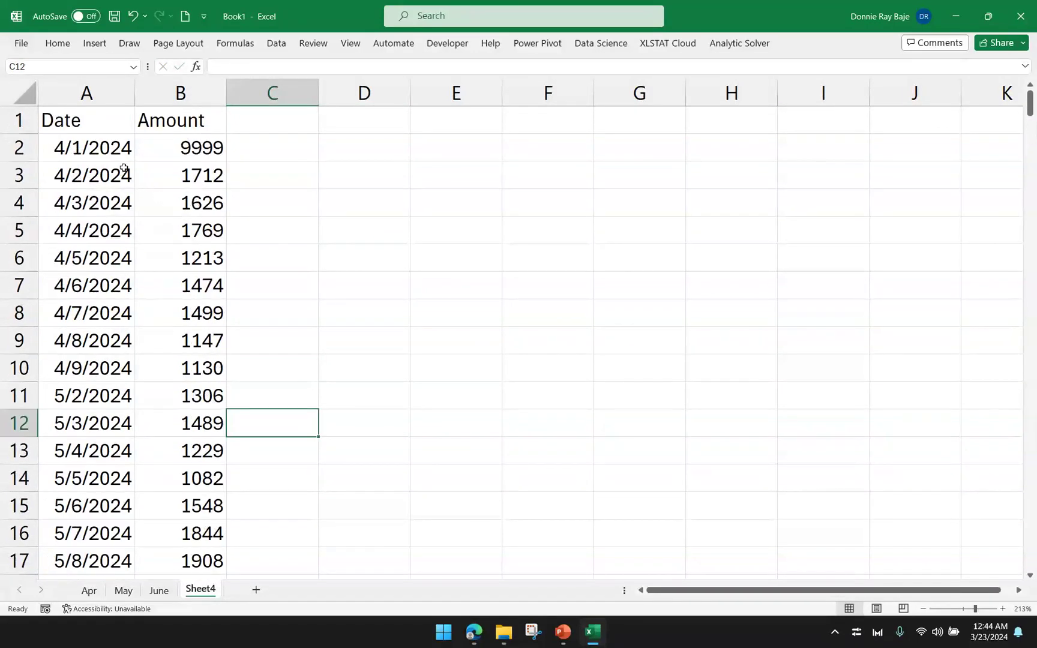
{"action": "double_click", "coordinate": [118, 153]}
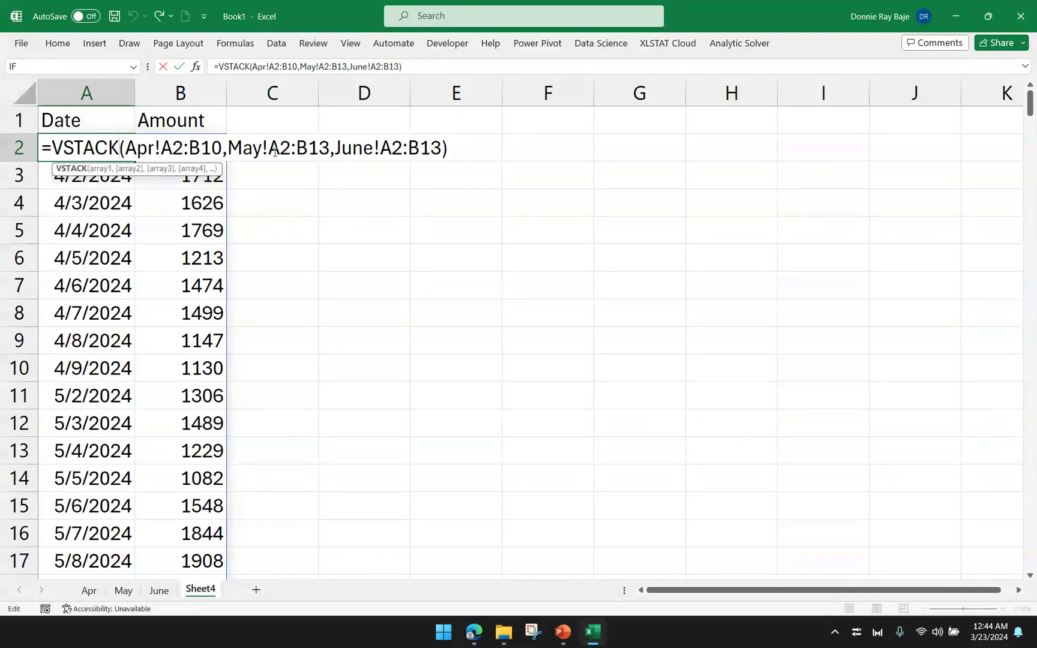
{"action": "left_click", "coordinate": [223, 150]}
{"action": "key", "text": "BackSpace"}
{"action": "key", "text": "Escape"}
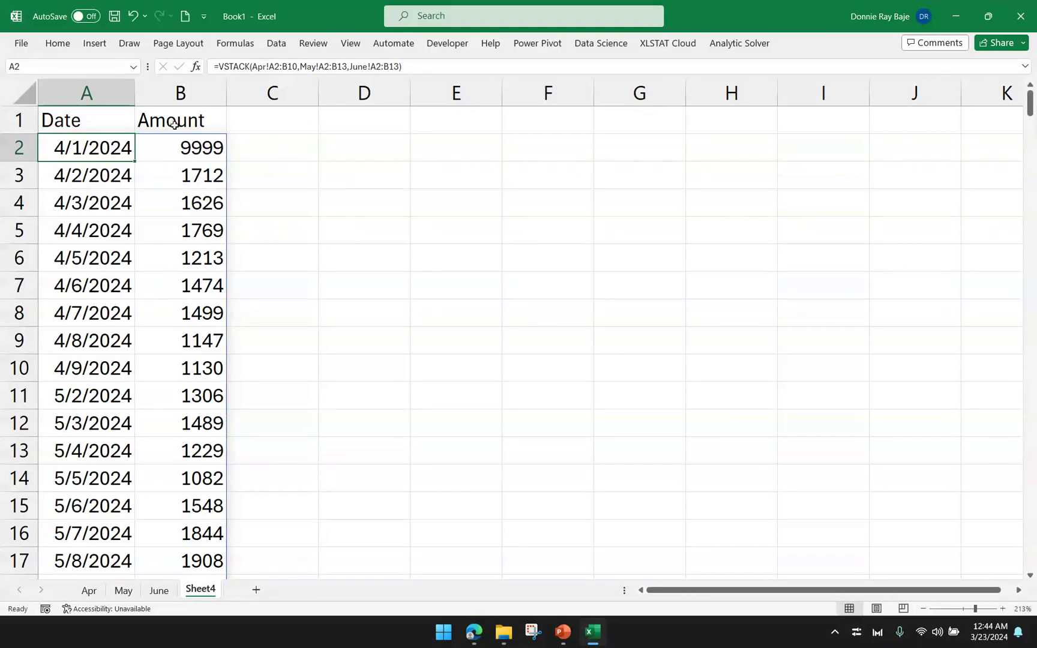
{"action": "double_click", "coordinate": [177, 152]}
{"action": "left_click", "coordinate": [56, 147]}
Step: Extend the Apr range to Apr!A2:B11 and check the new row 11 entry
{"action": "double_click", "coordinate": [109, 147]}
{"action": "left_click", "coordinate": [212, 148]}
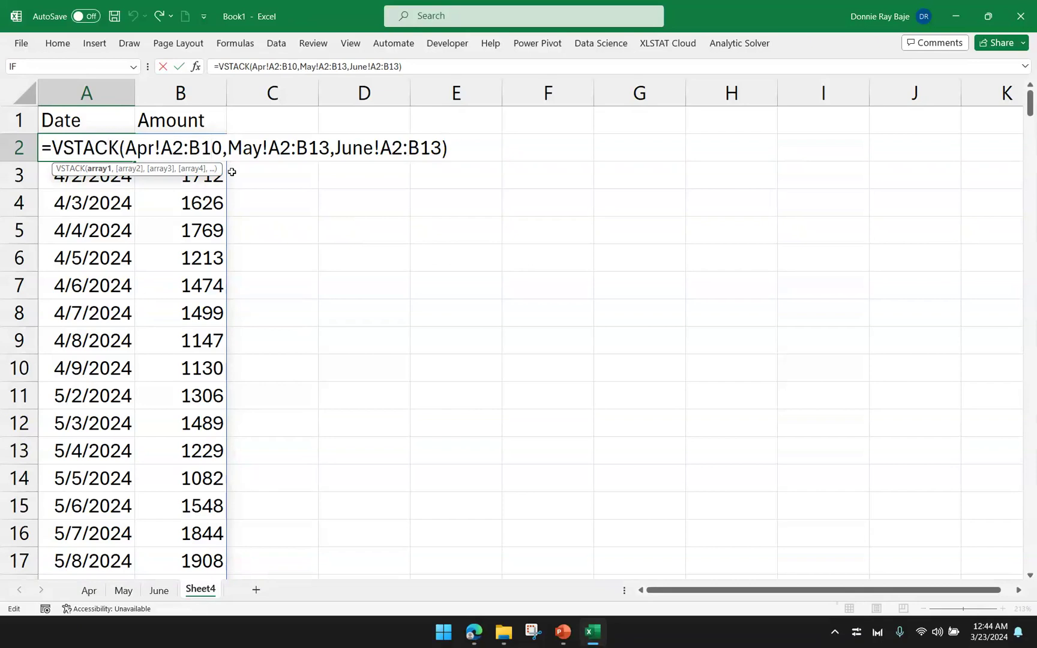
{"action": "key", "text": "Delete"}
{"action": "type", "text": "1"}
{"action": "key", "text": "Return"}
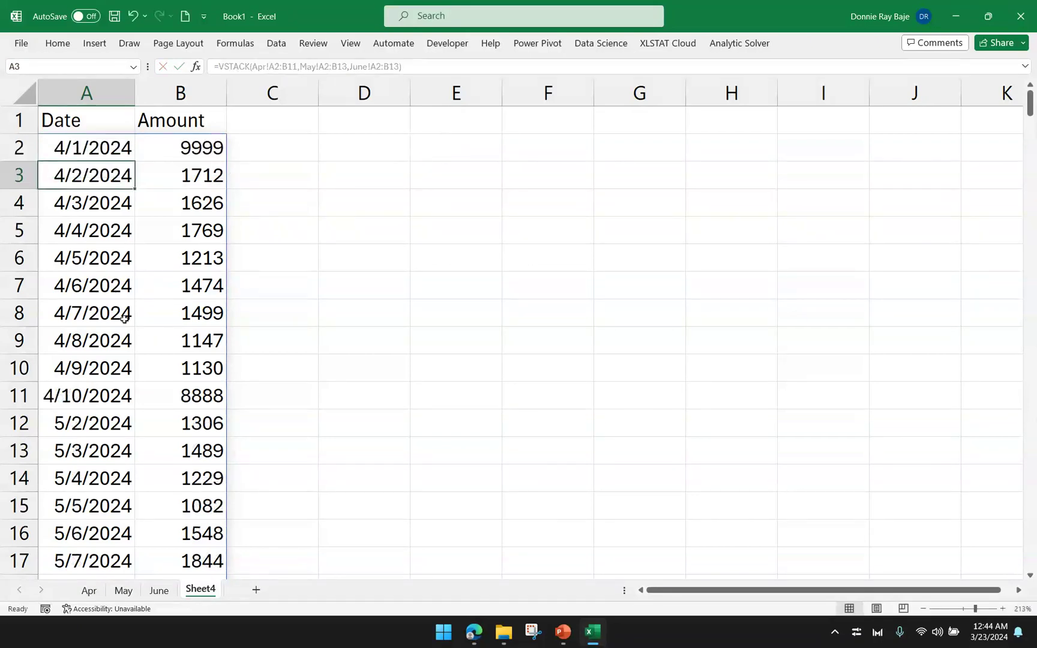
{"action": "left_click", "coordinate": [19, 394]}
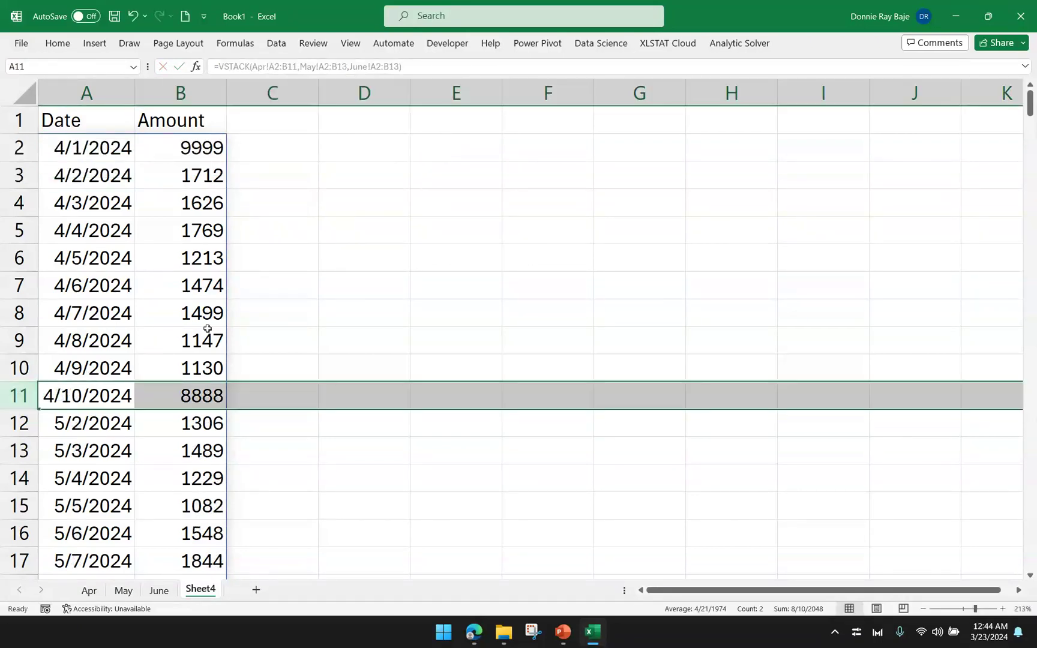
{"action": "left_click", "coordinate": [162, 303]}
{"action": "left_click", "coordinate": [106, 148]}
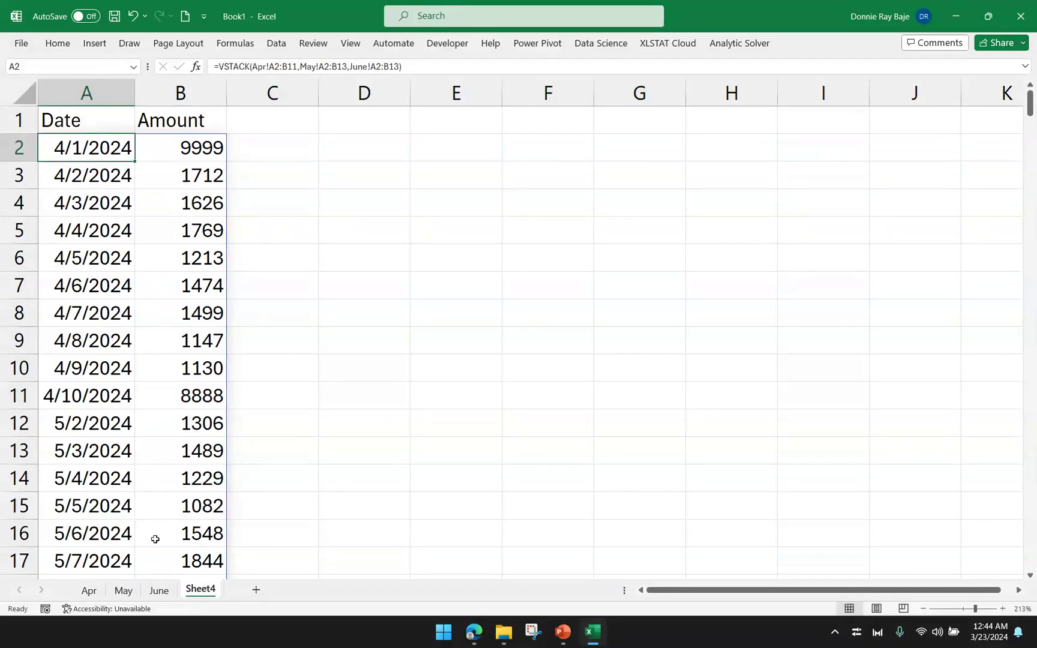
Step: Inspect the empty rows 12–14 below the Apr data
{"action": "left_click", "coordinate": [90, 591]}
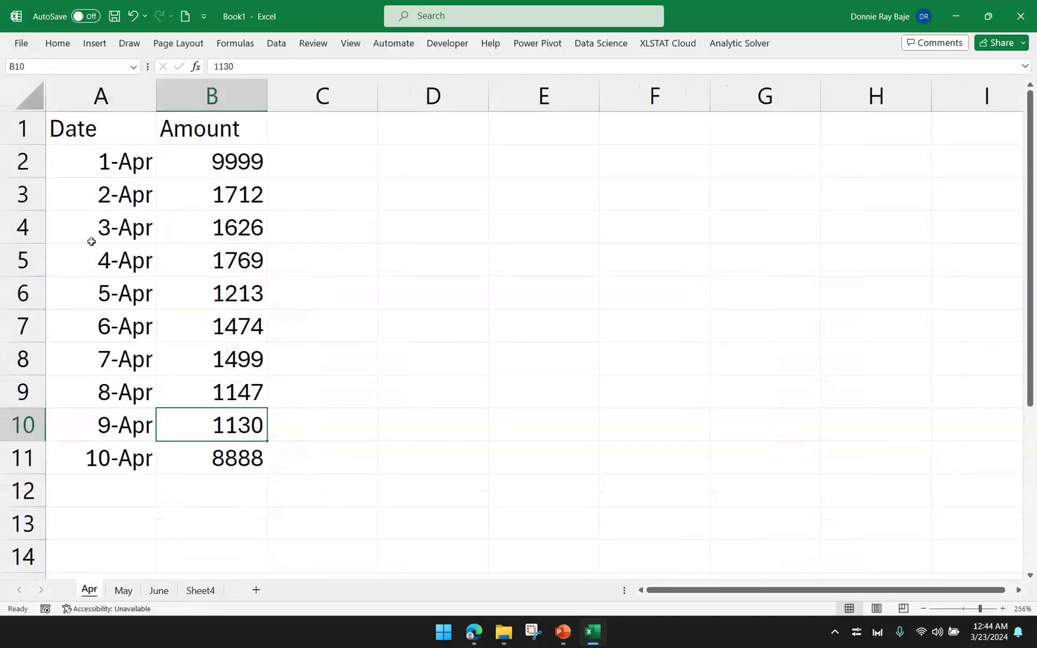
{"action": "scroll", "coordinate": [156, 538], "scroll_direction": "down", "scroll_amount": 2}
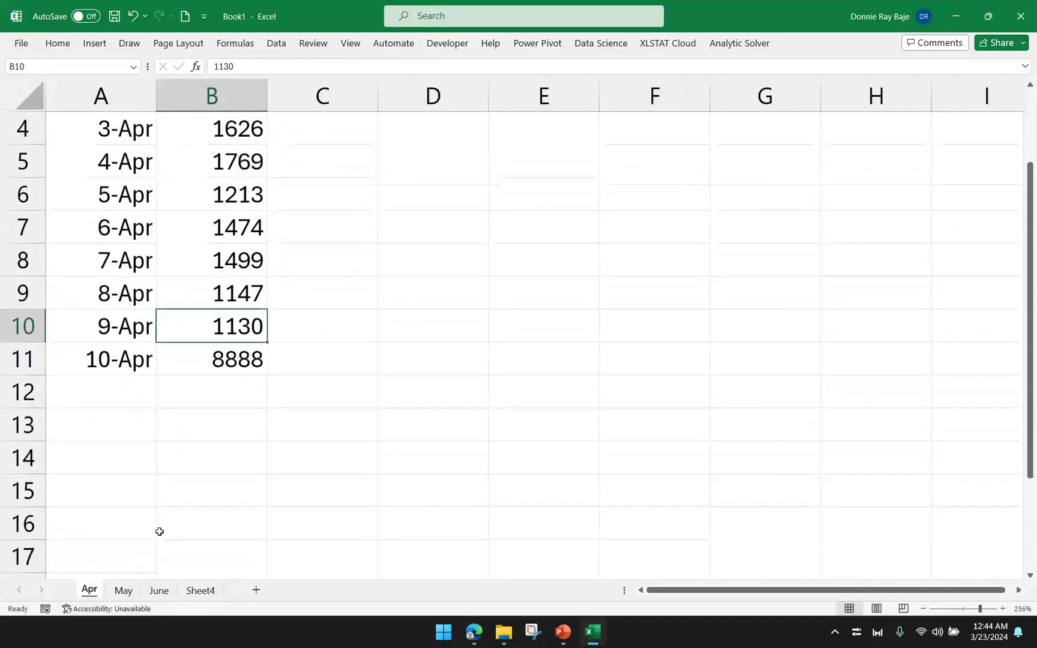
{"action": "left_click", "coordinate": [24, 293]}
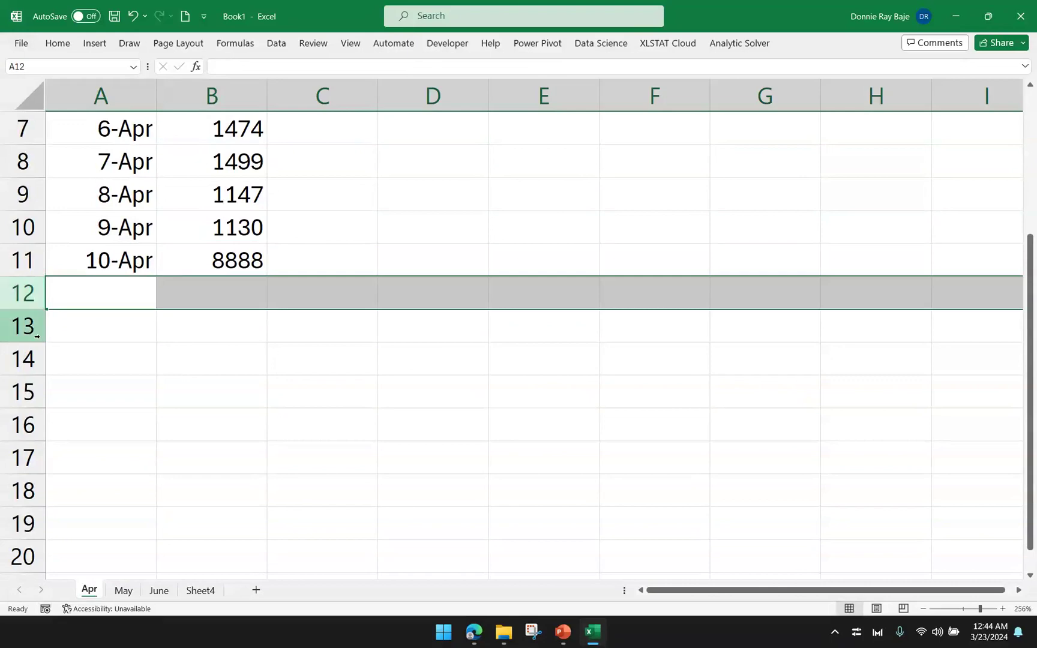
{"action": "left_click", "coordinate": [36, 335]}
{"action": "left_click", "coordinate": [42, 359]}
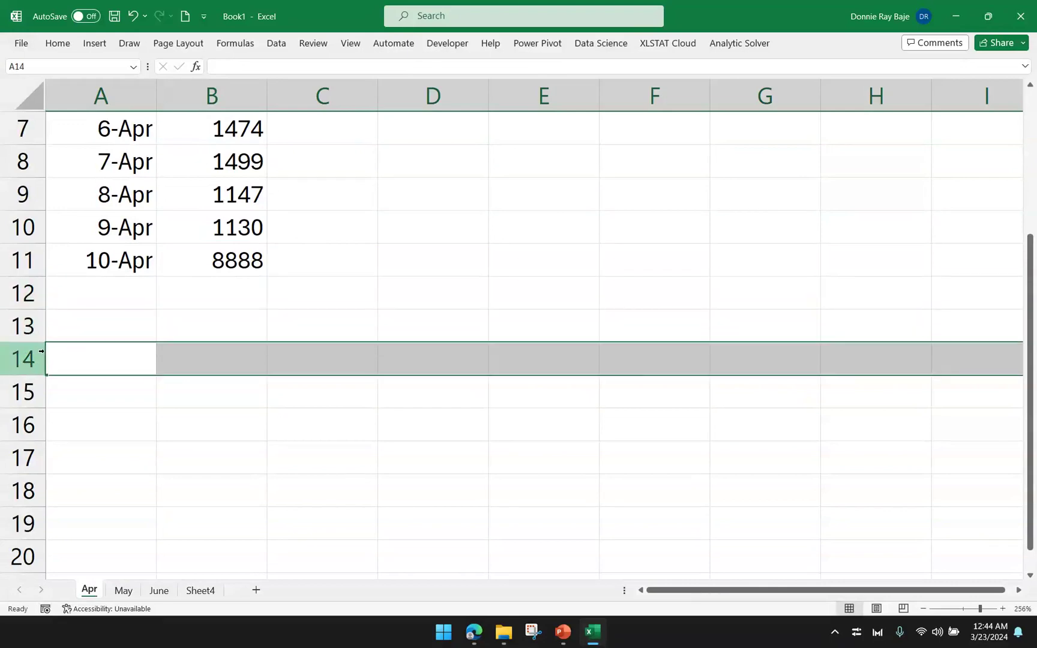
{"action": "left_click", "coordinate": [192, 593]}
Step: Change the formula's Apr range to Apr!A2:B14
{"action": "double_click", "coordinate": [121, 149]}
{"action": "double_click", "coordinate": [120, 149]}
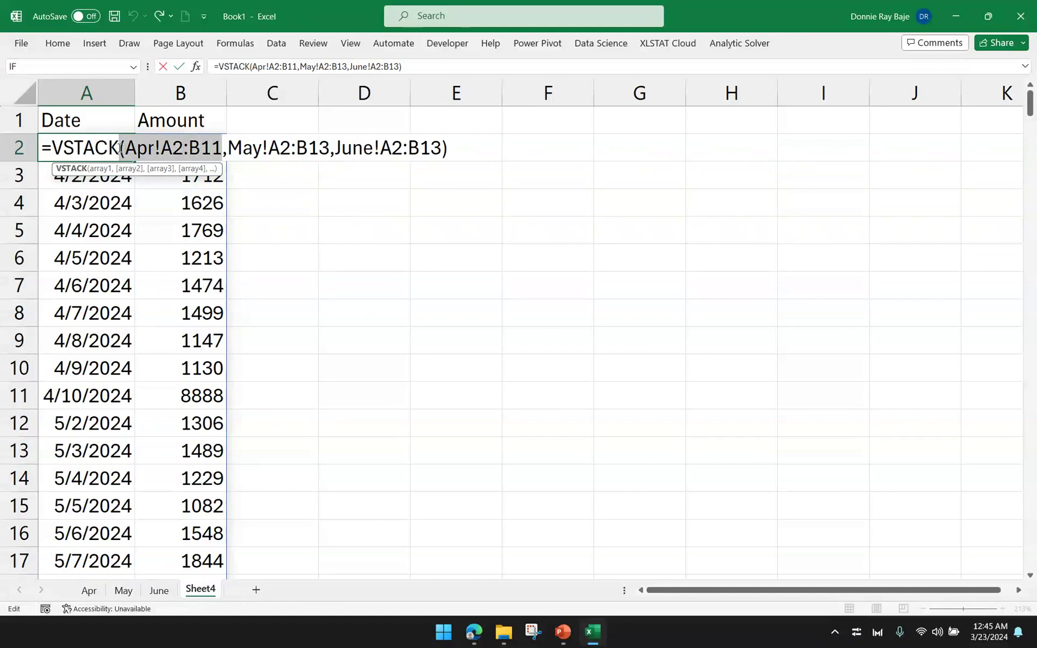
{"action": "left_click", "coordinate": [221, 148]}
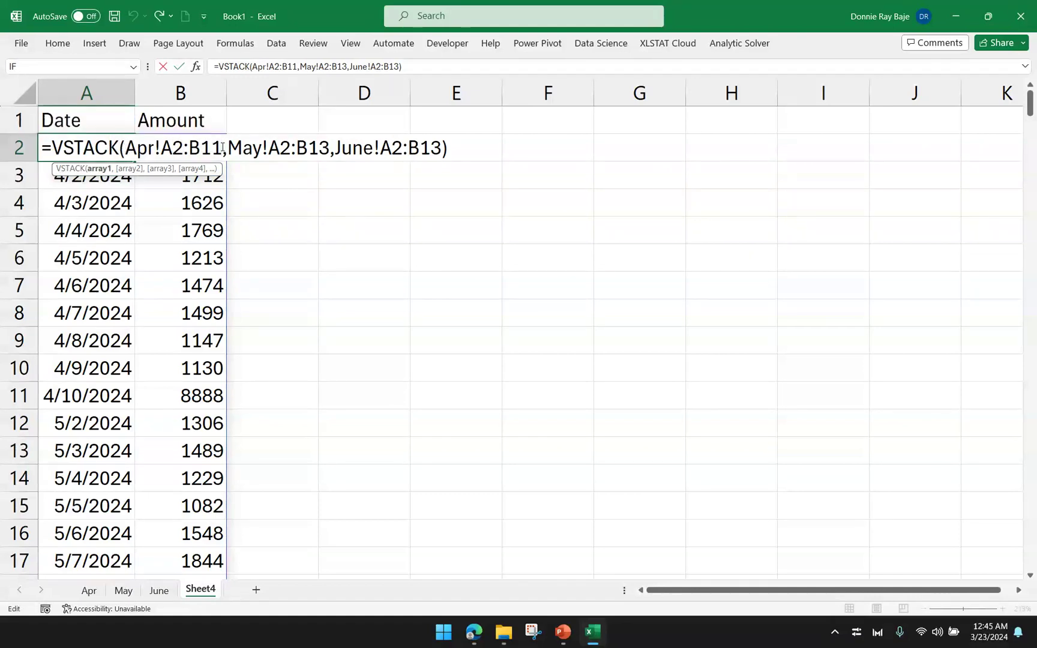
{"action": "key", "text": "BackSpace"}
{"action": "type", "text": "4"}
{"action": "key", "text": "Return"}
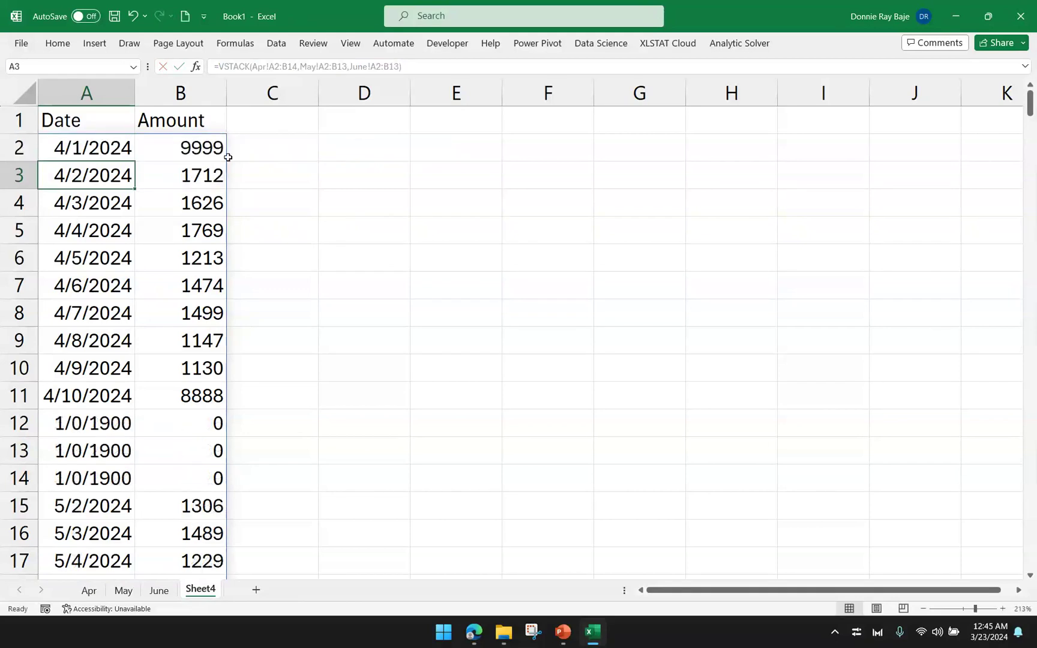
{"action": "left_click", "coordinate": [129, 149]}
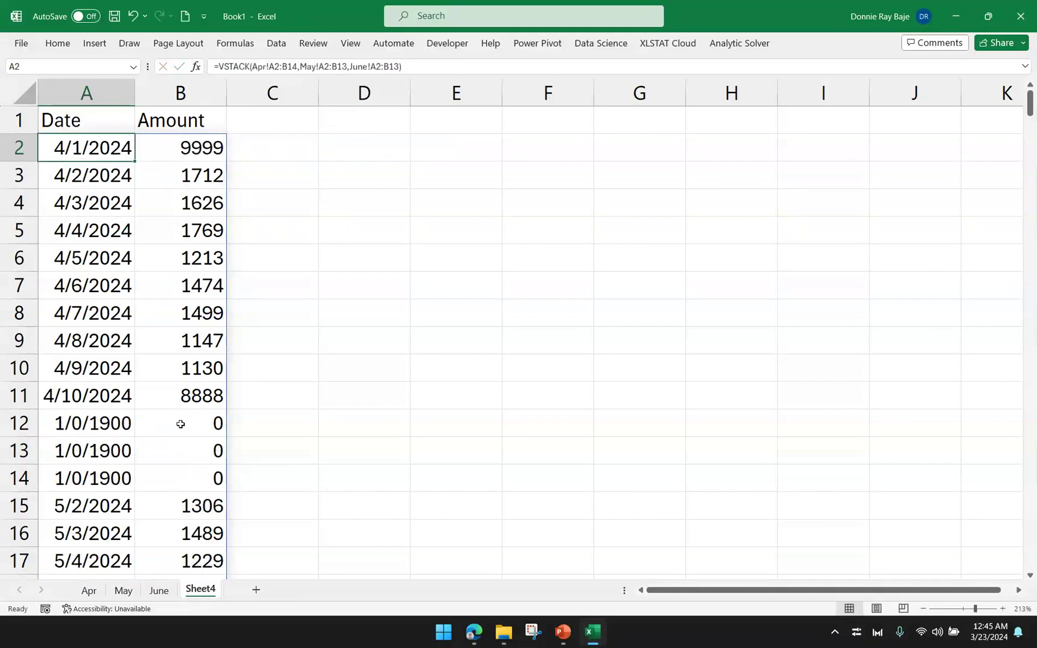
Step: Inspect the three 1/0/1900 rows with 0 amounts in the stacked list
{"action": "left_click", "coordinate": [129, 424]}
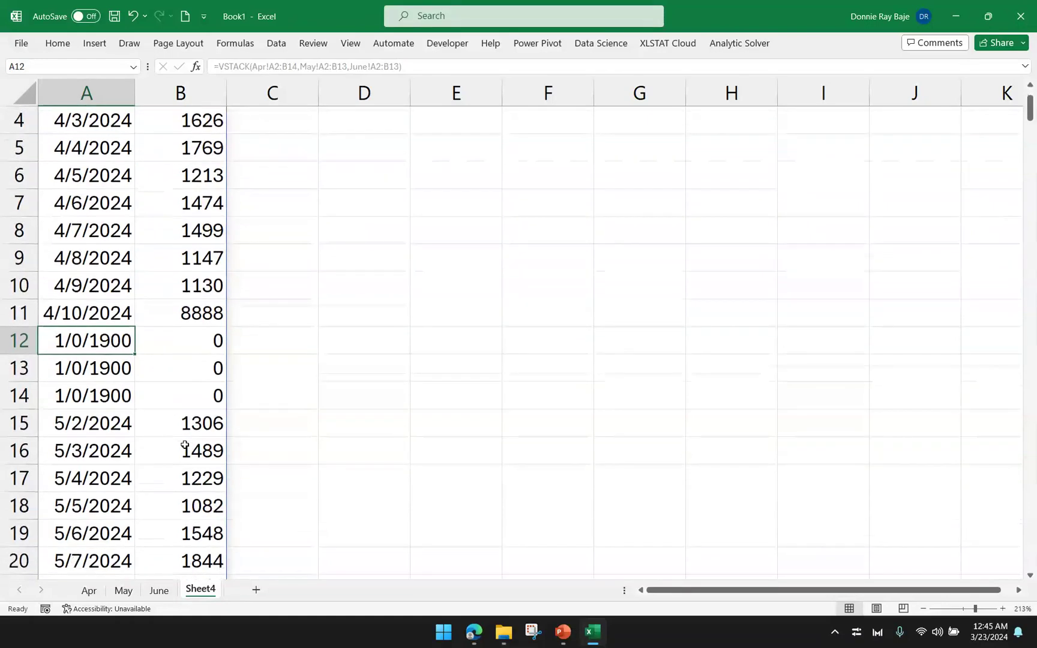
{"action": "left_click_drag", "start_coordinate": [202, 341], "coordinate": [199, 390]}
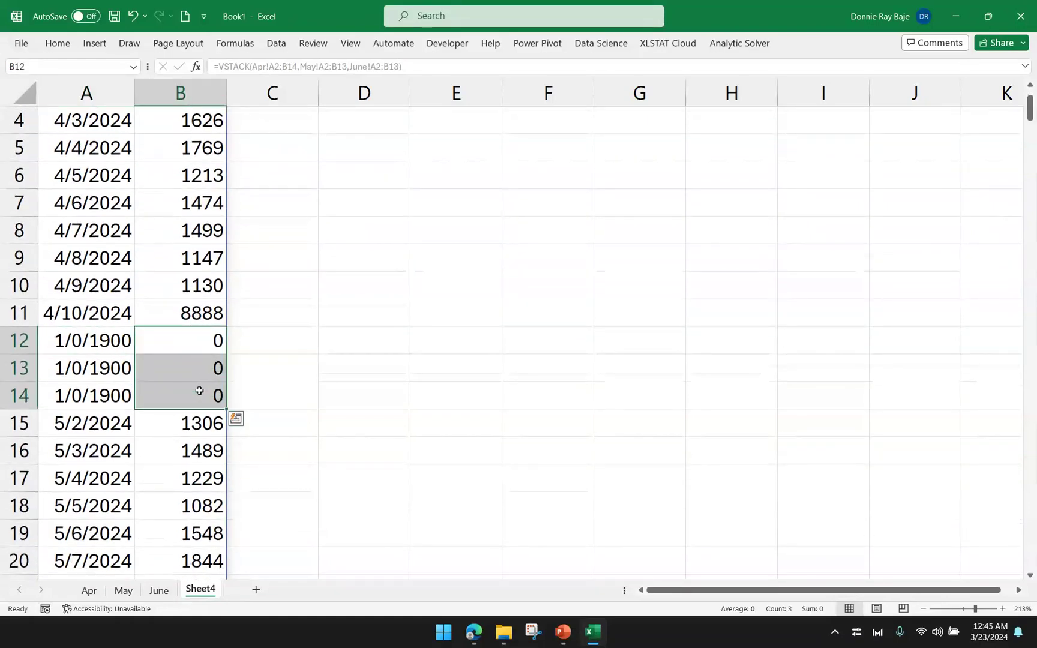
{"action": "left_click_drag", "start_coordinate": [102, 341], "coordinate": [101, 390]}
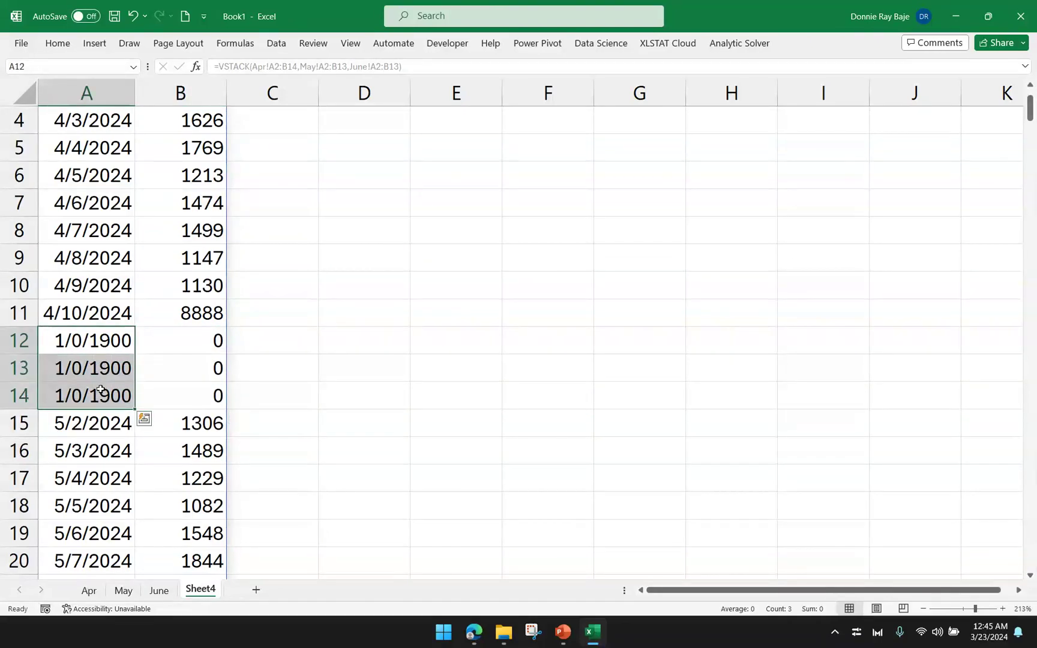
{"action": "scroll", "coordinate": [100, 389], "scroll_direction": "up", "scroll_amount": 1}
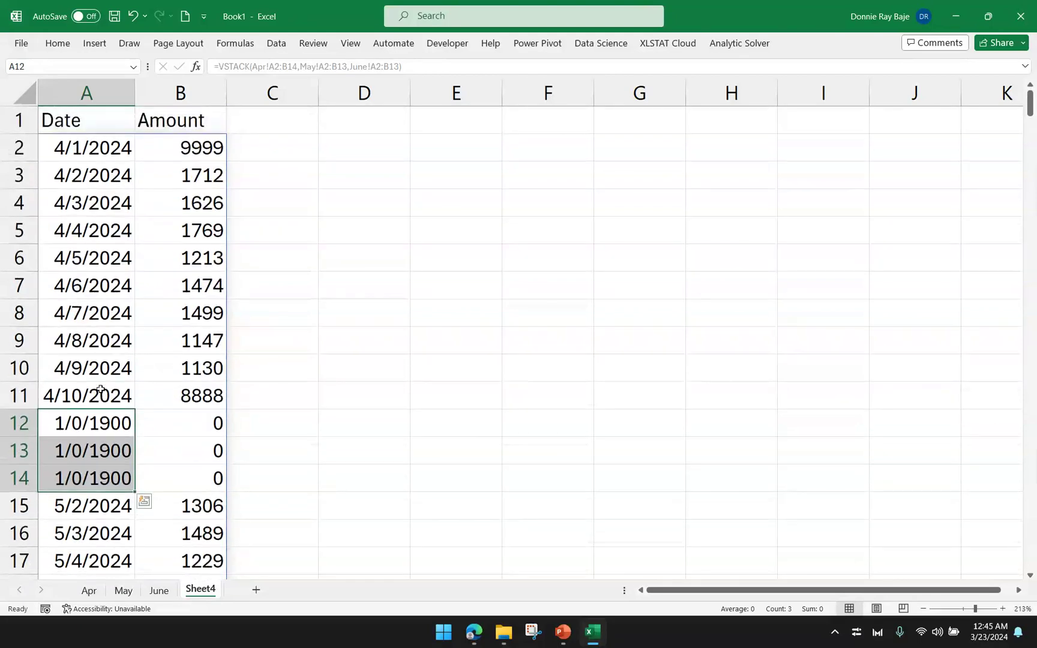
{"action": "scroll", "coordinate": [101, 389], "scroll_direction": "down", "scroll_amount": 1}
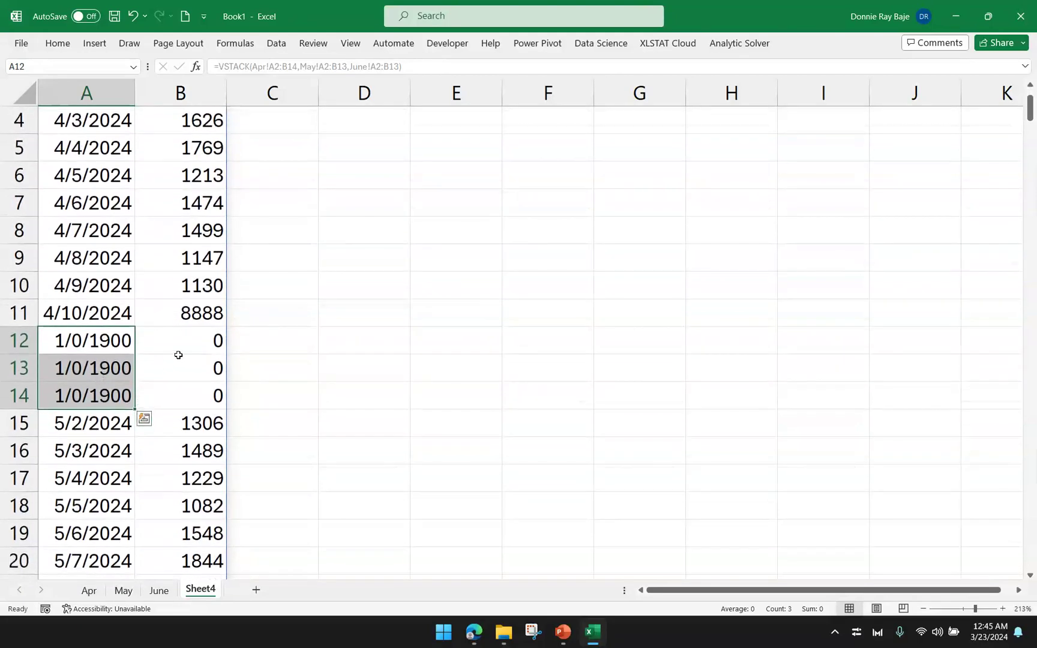
{"action": "left_click_drag", "start_coordinate": [183, 352], "coordinate": [114, 402]}
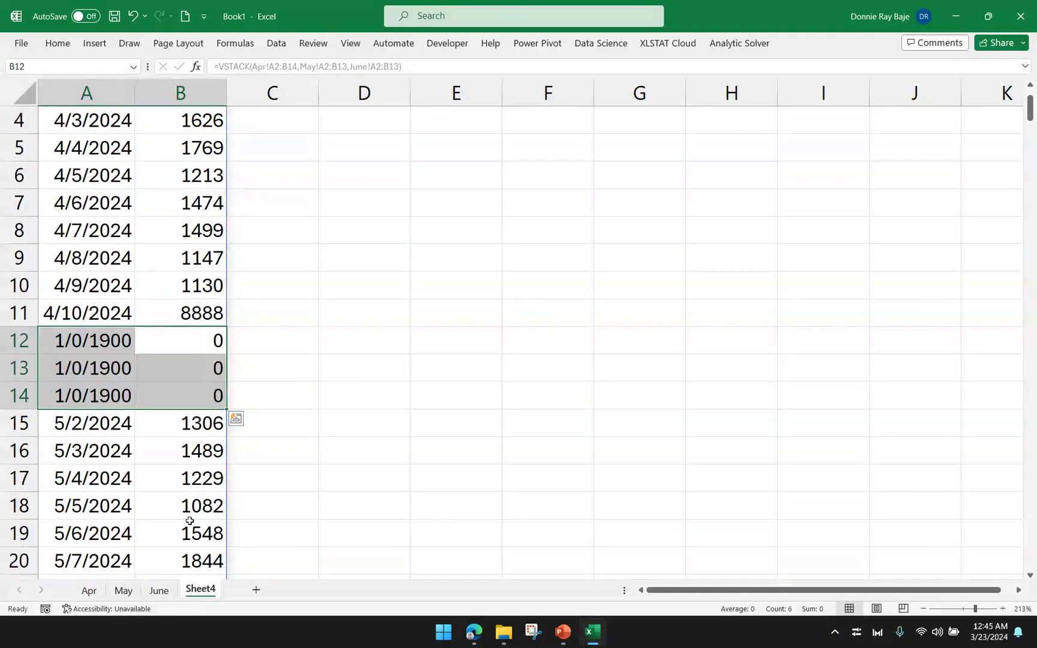
{"action": "scroll", "coordinate": [190, 521], "scroll_direction": "up", "scroll_amount": 1}
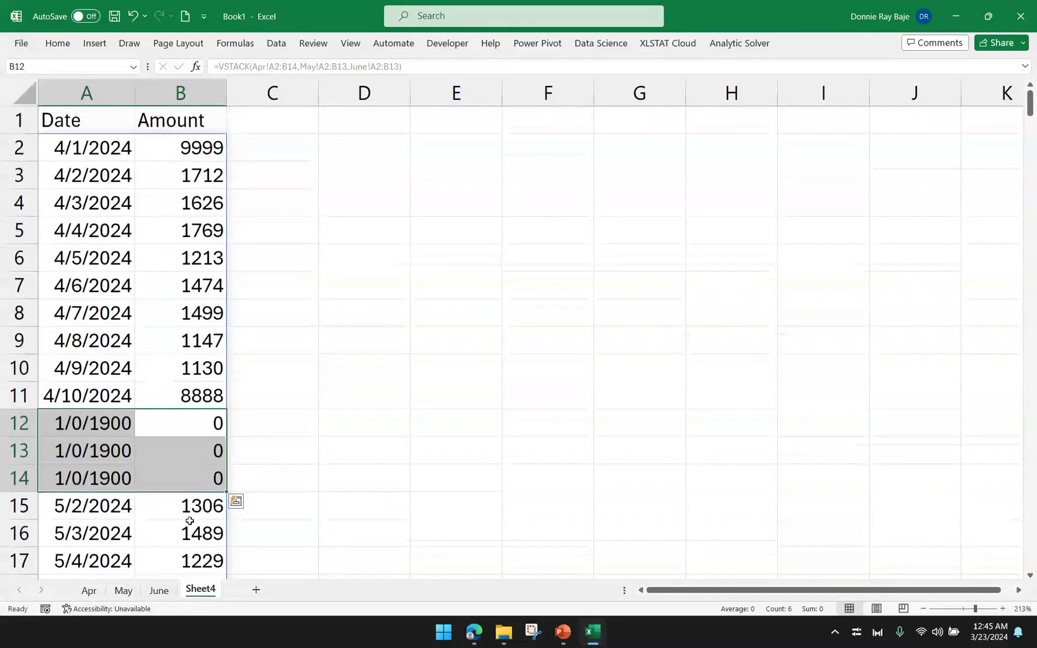
{"action": "scroll", "coordinate": [190, 521], "scroll_direction": "down", "scroll_amount": 2}
{"action": "scroll", "coordinate": [190, 521], "scroll_direction": "up", "scroll_amount": 2}
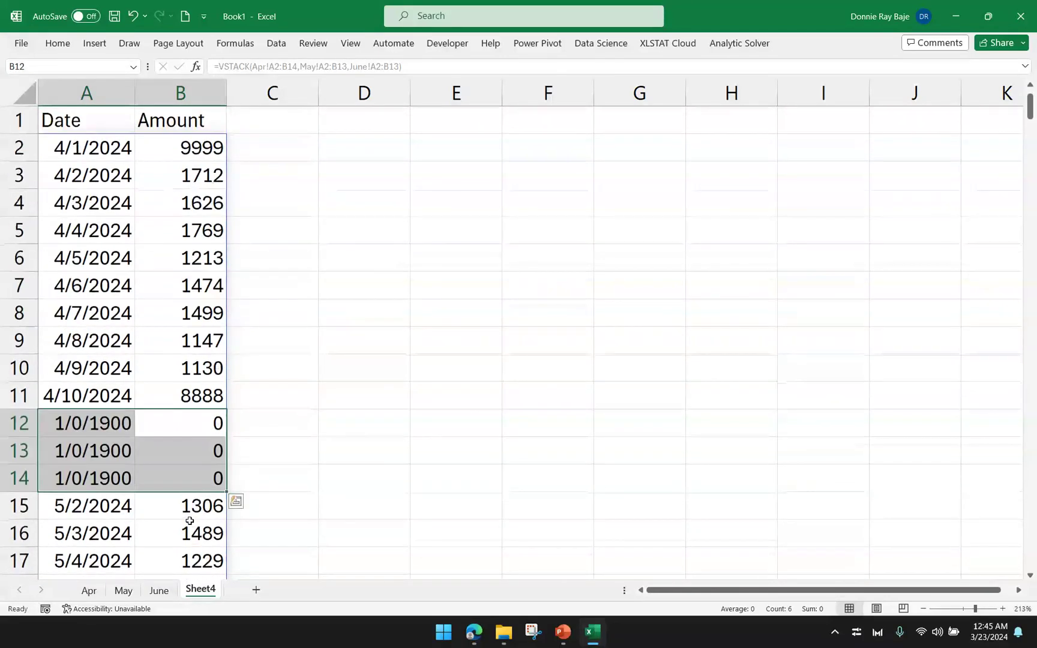
Step: Try wrapping A2's formula in FILTER(, then cancel, leaving the VSTACK unchanged
{"action": "left_click", "coordinate": [101, 155]}
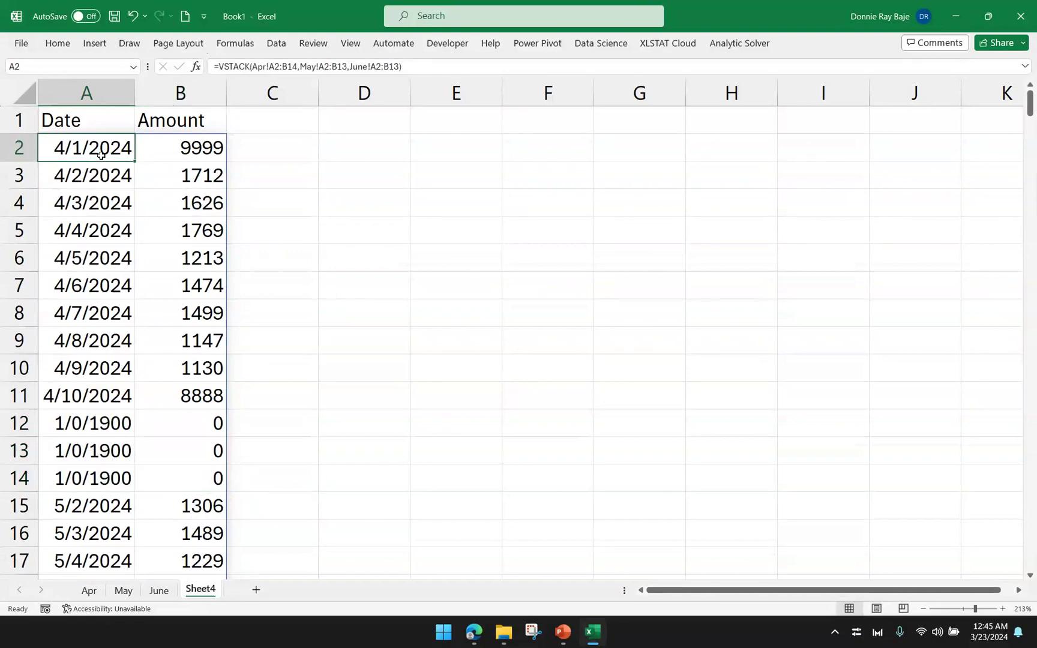
{"action": "left_click", "coordinate": [218, 66]}
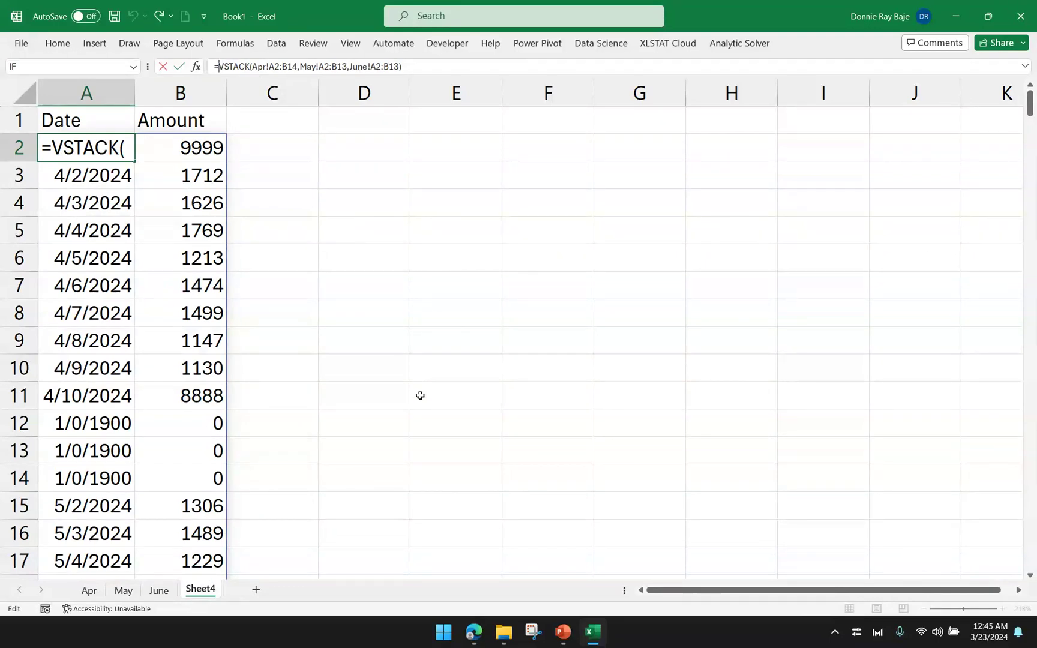
{"action": "type", "text": "FILTER"}
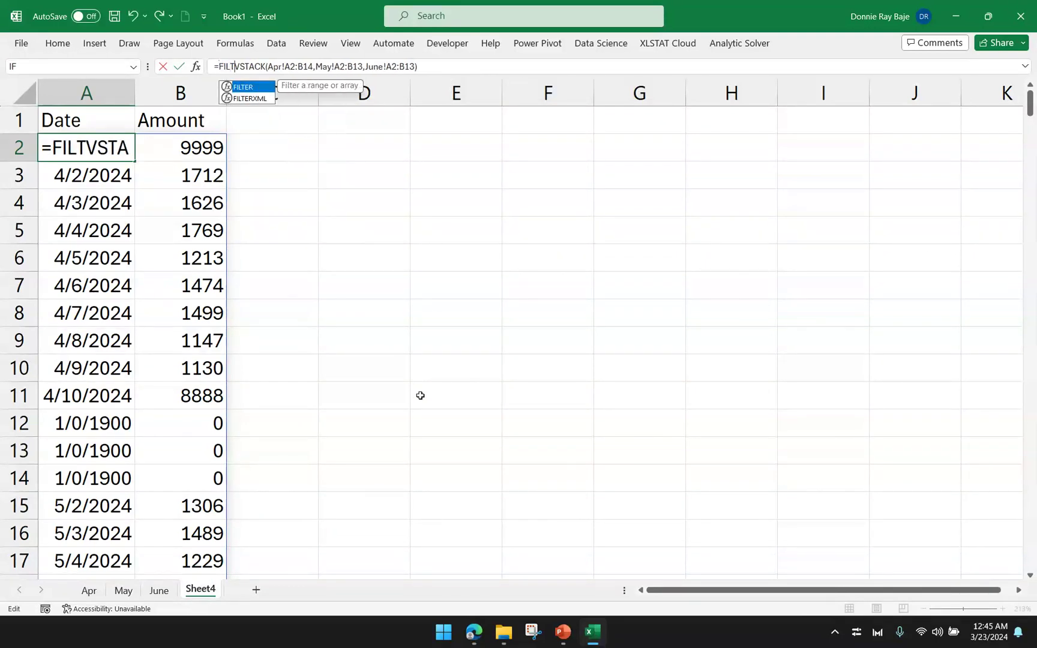
{"action": "type", "text": "("}
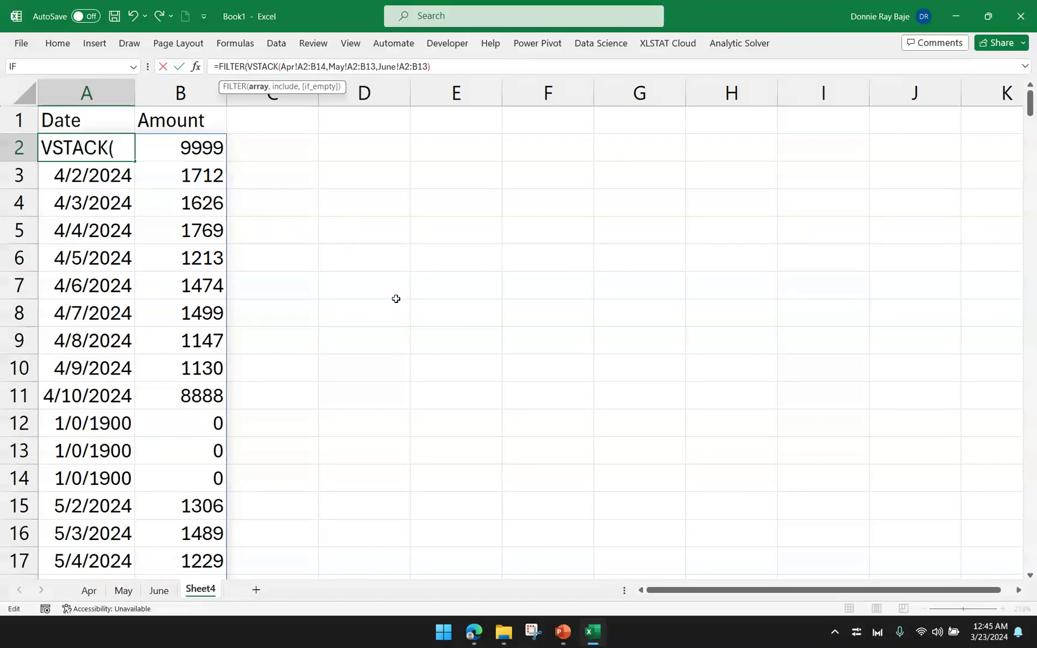
{"action": "key", "text": "Escape"}
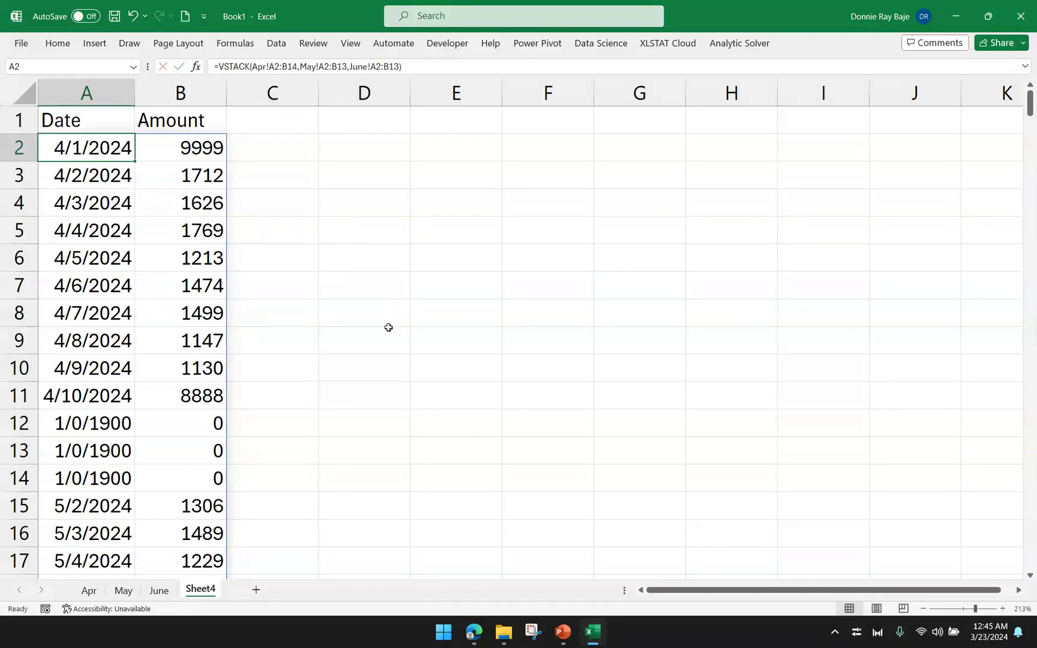
{"action": "left_click", "coordinate": [90, 590]}
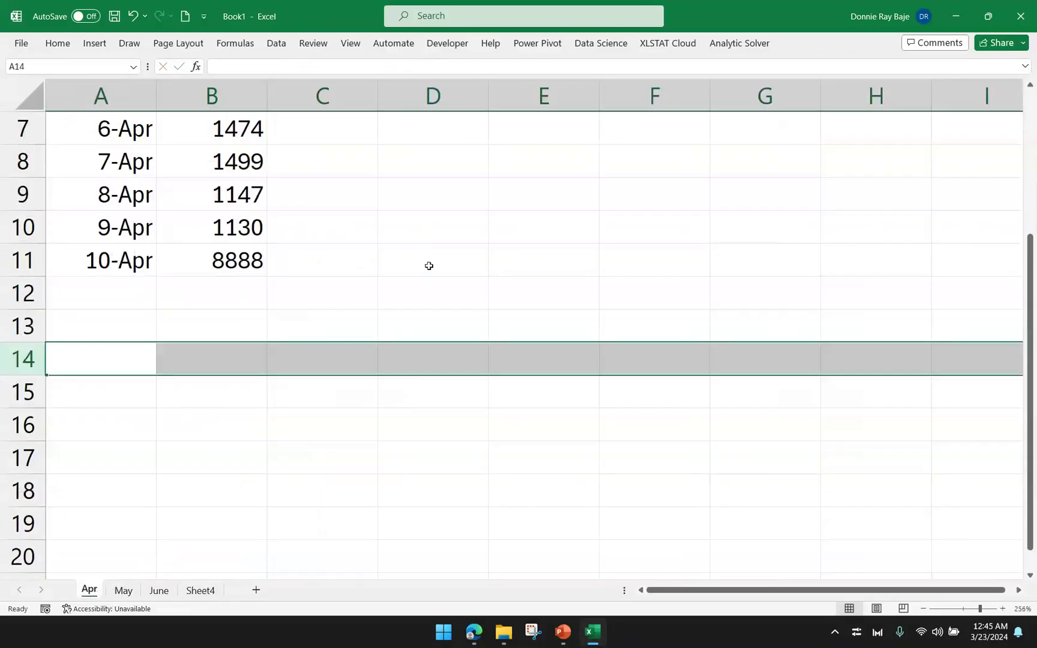
{"action": "scroll", "coordinate": [493, 225], "scroll_direction": "up", "scroll_amount": 2}
{"action": "left_click", "coordinate": [532, 156]}
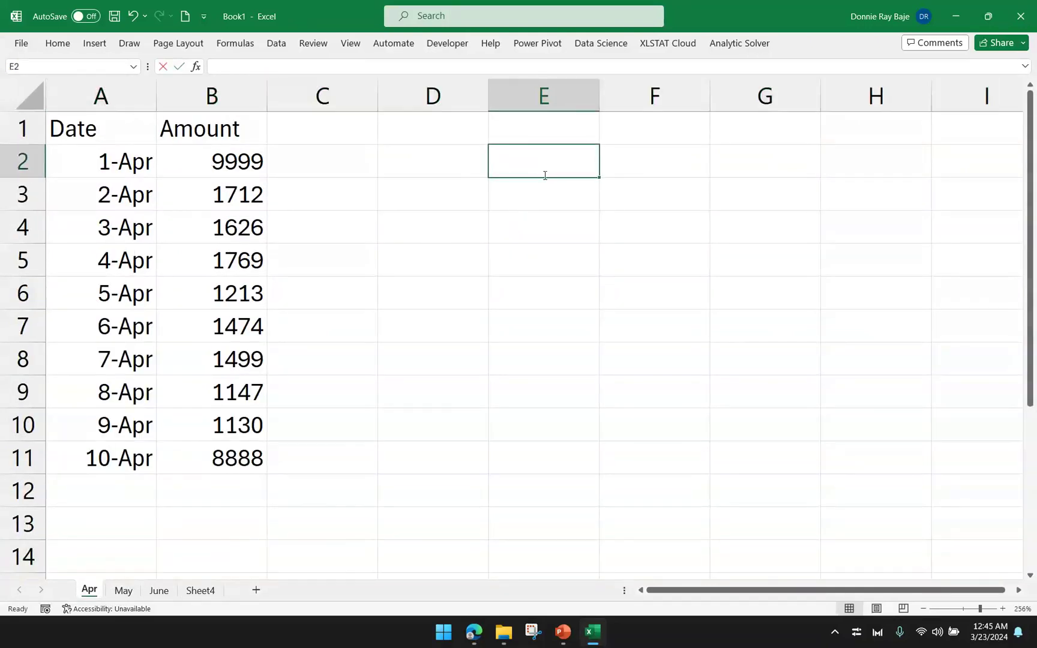
{"action": "type", "text": "=FILTER("}
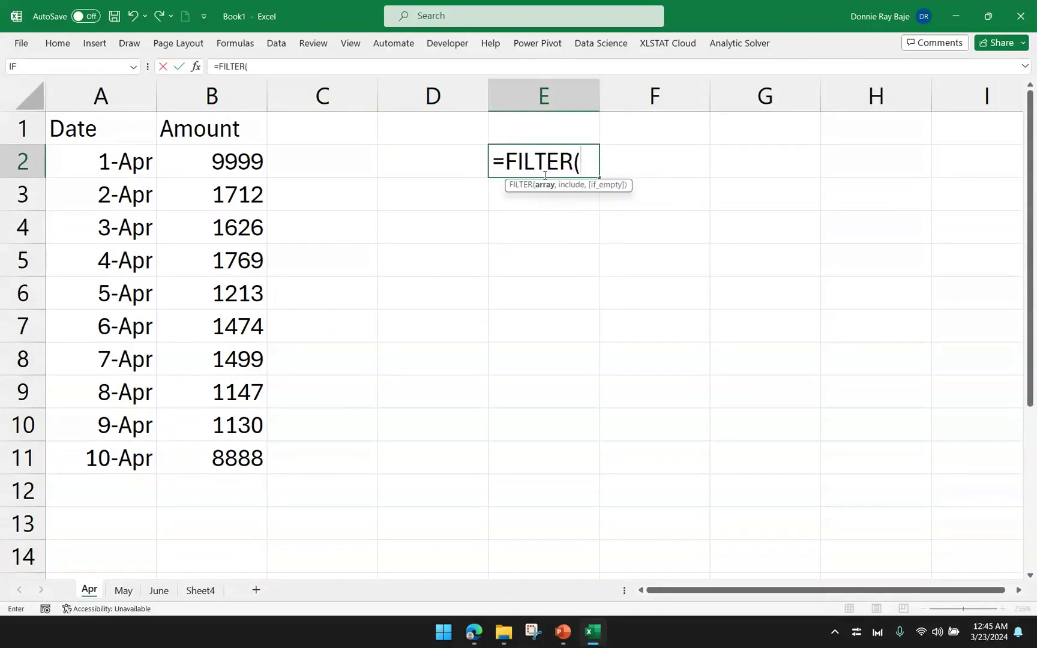
{"action": "left_click_drag", "start_coordinate": [99, 162], "coordinate": [195, 452]}
{"action": "type", "text": ","}
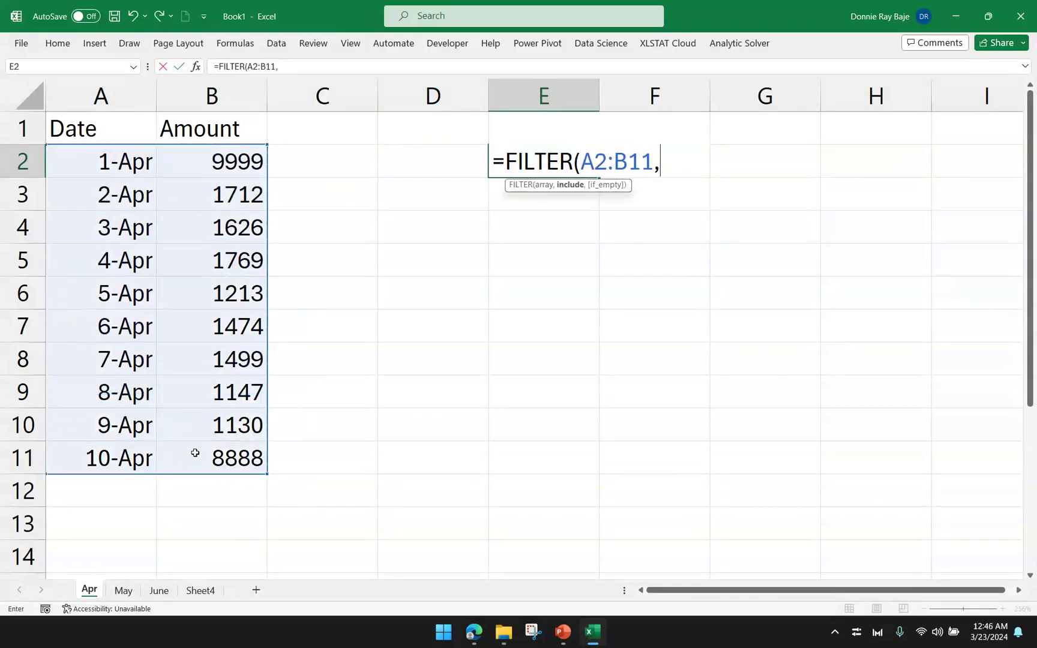
{"action": "left_click_drag", "start_coordinate": [252, 158], "coordinate": [224, 465]}
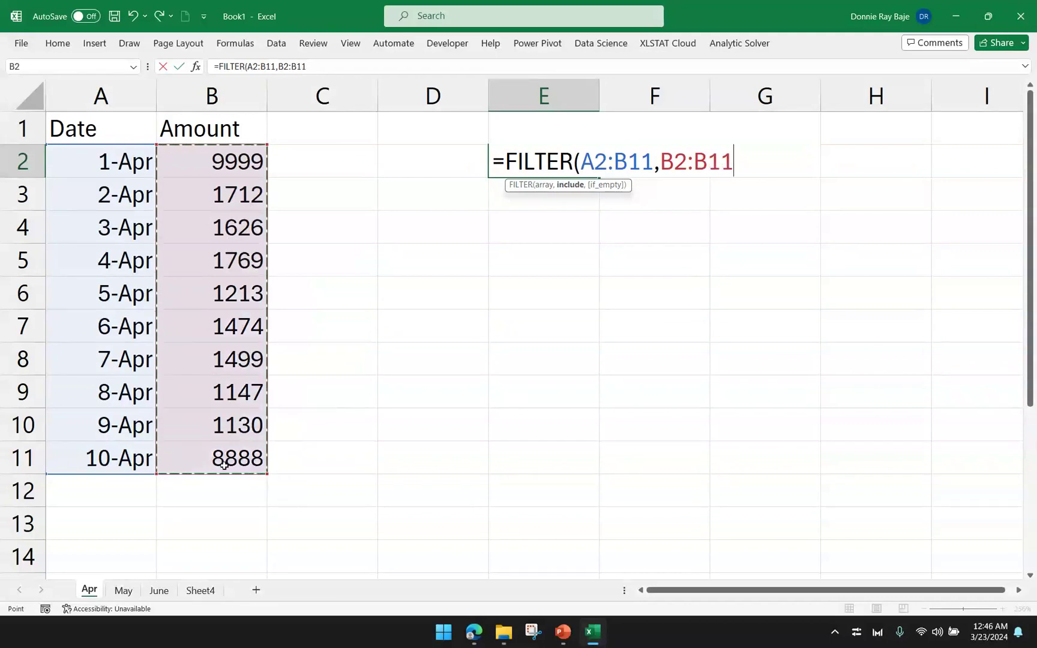
{"action": "type", "text": ">"}
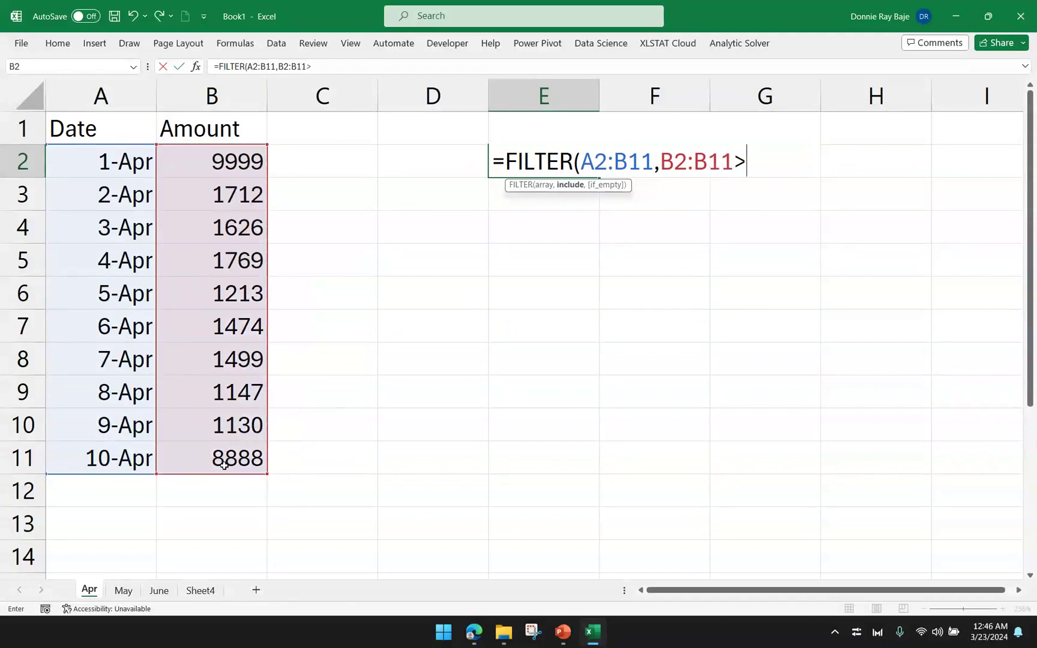
{"action": "type", "text": "1500)"}
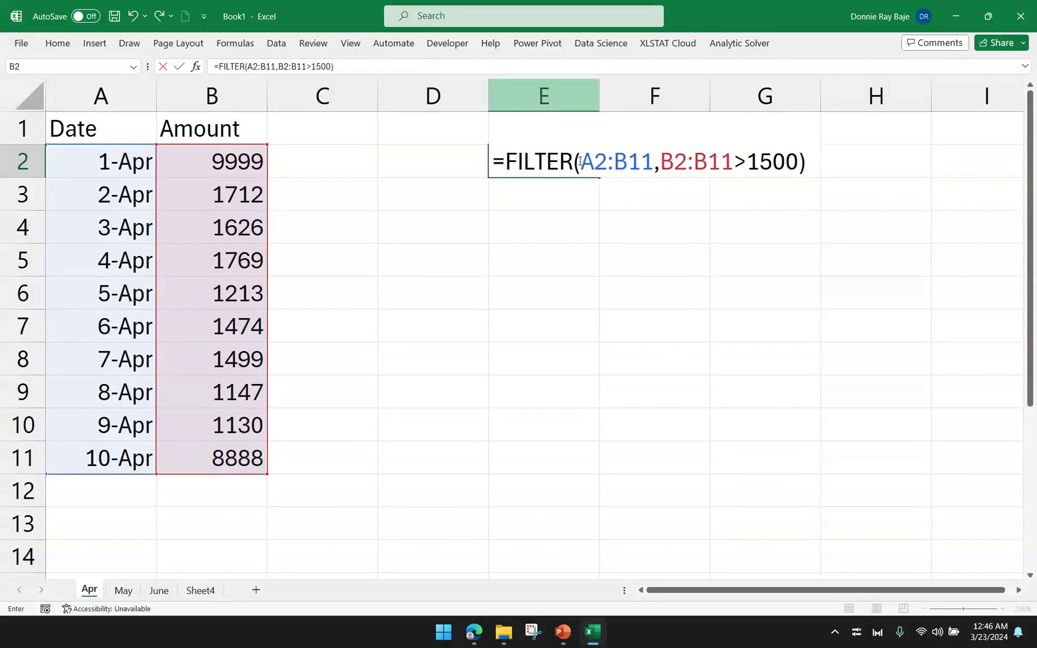
{"action": "left_click_drag", "start_coordinate": [580, 160], "coordinate": [655, 160]}
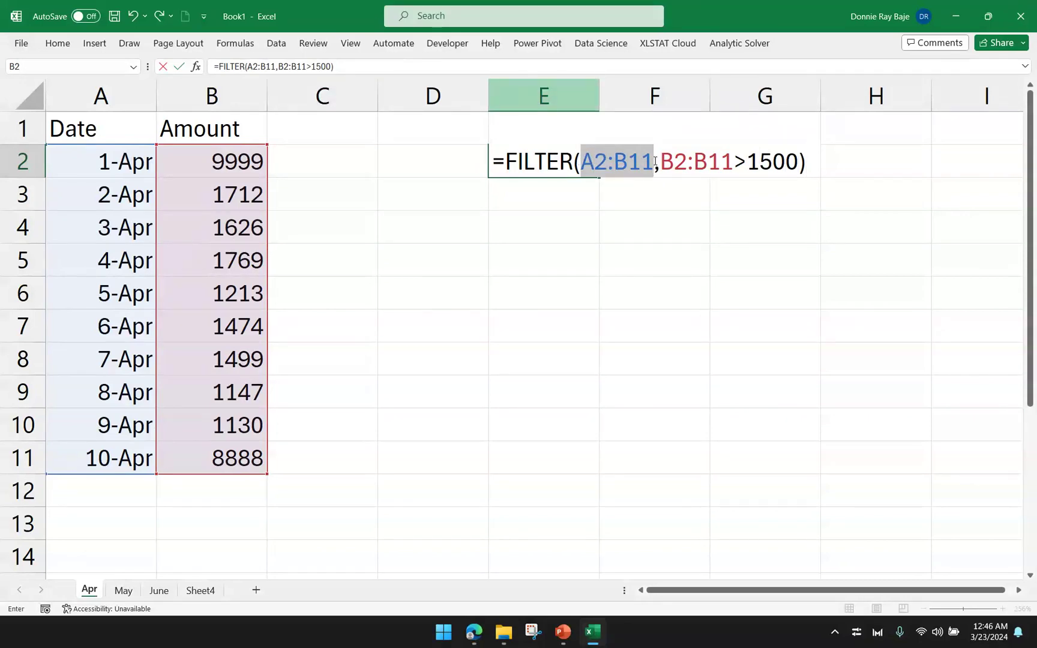
{"action": "left_click", "coordinate": [664, 160]}
{"action": "left_click_drag", "start_coordinate": [665, 161], "coordinate": [797, 168]}
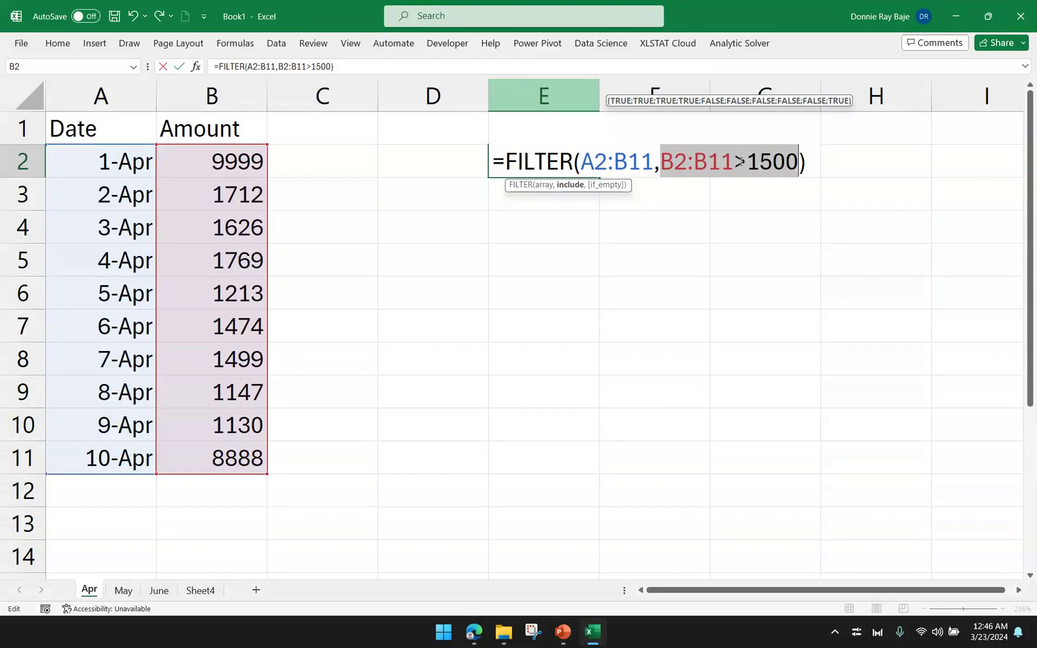
{"action": "left_click", "coordinate": [754, 162]}
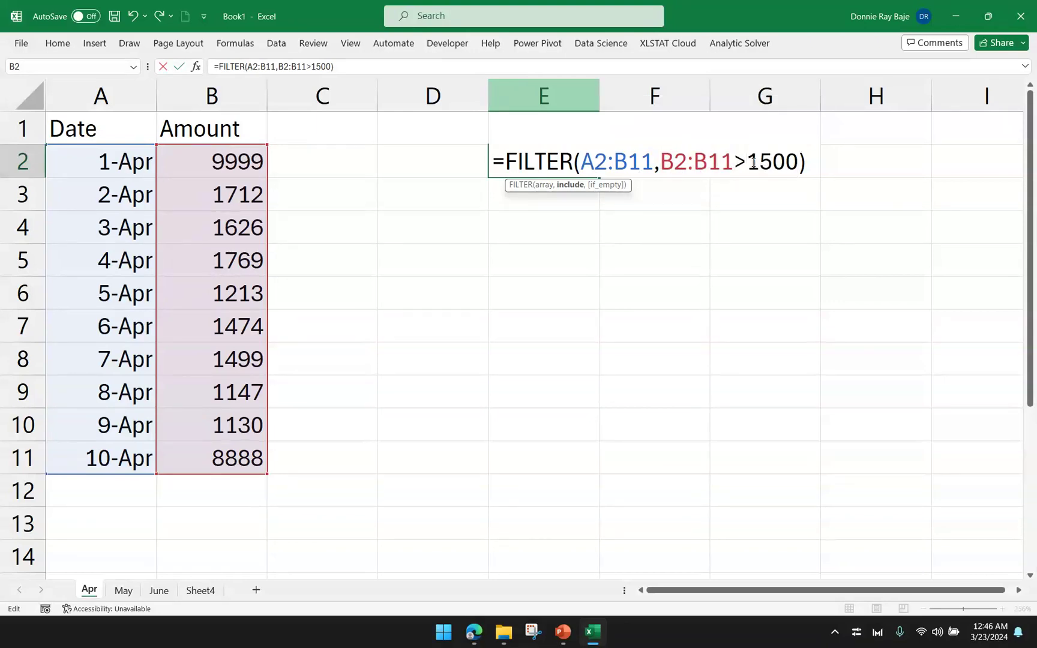
{"action": "key", "text": "Return"}
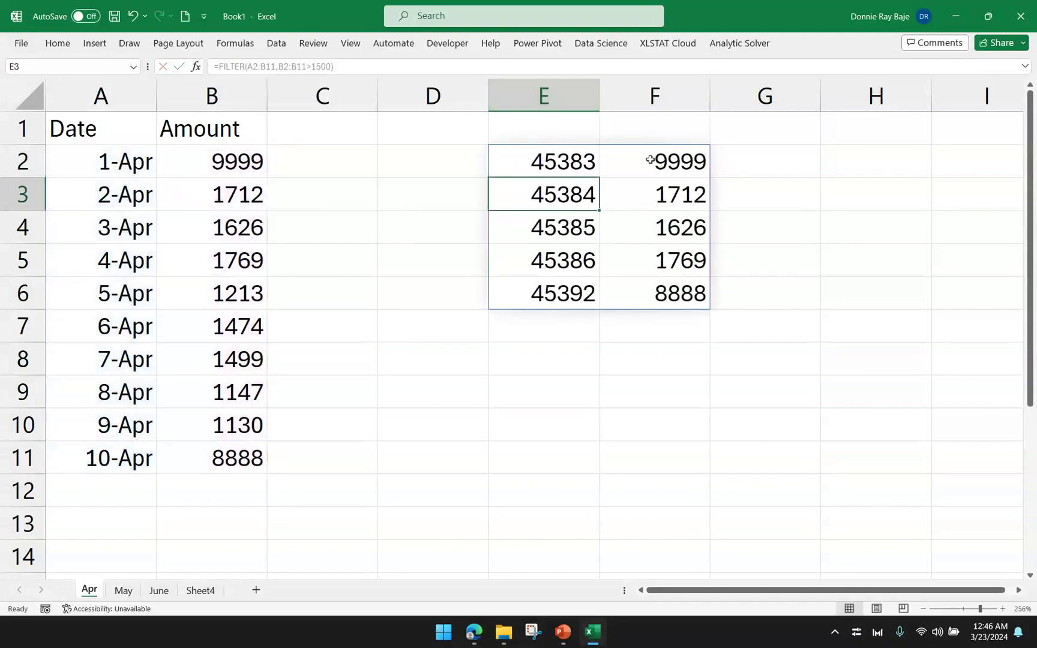
{"action": "left_click_drag", "start_coordinate": [651, 159], "coordinate": [650, 301]}
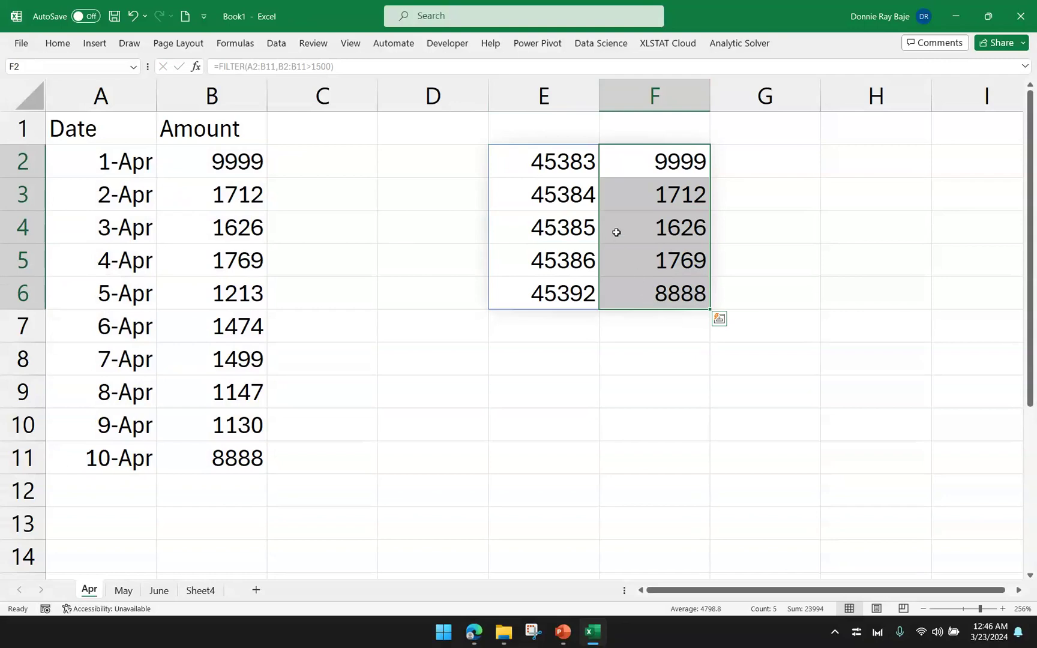
{"action": "left_click", "coordinate": [573, 163]}
{"action": "double_click", "coordinate": [573, 164]}
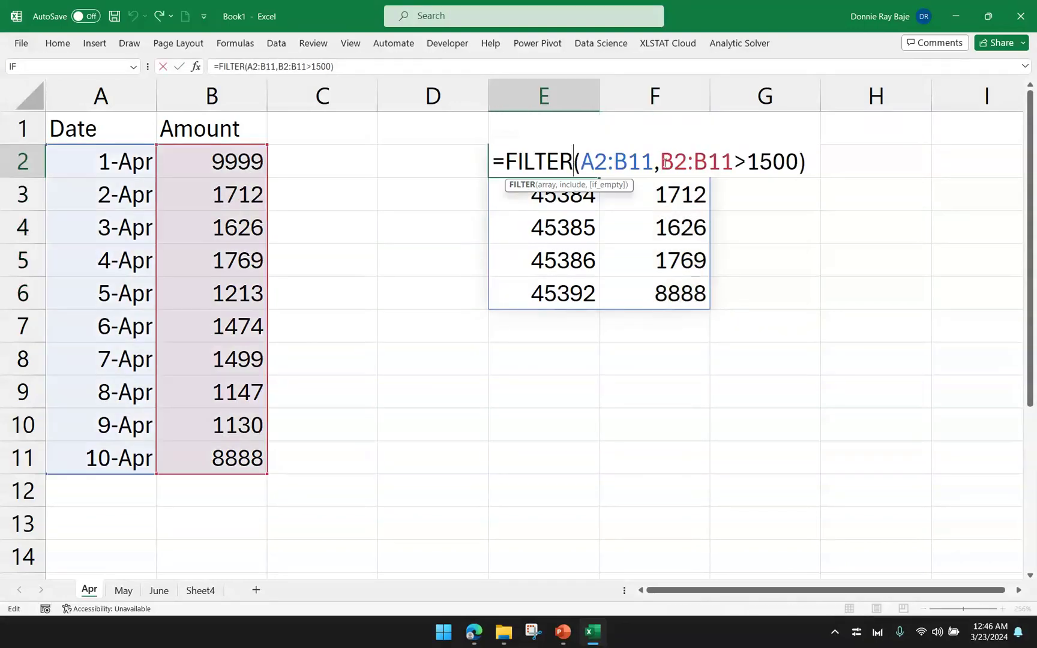
{"action": "left_click_drag", "start_coordinate": [660, 160], "coordinate": [800, 158]}
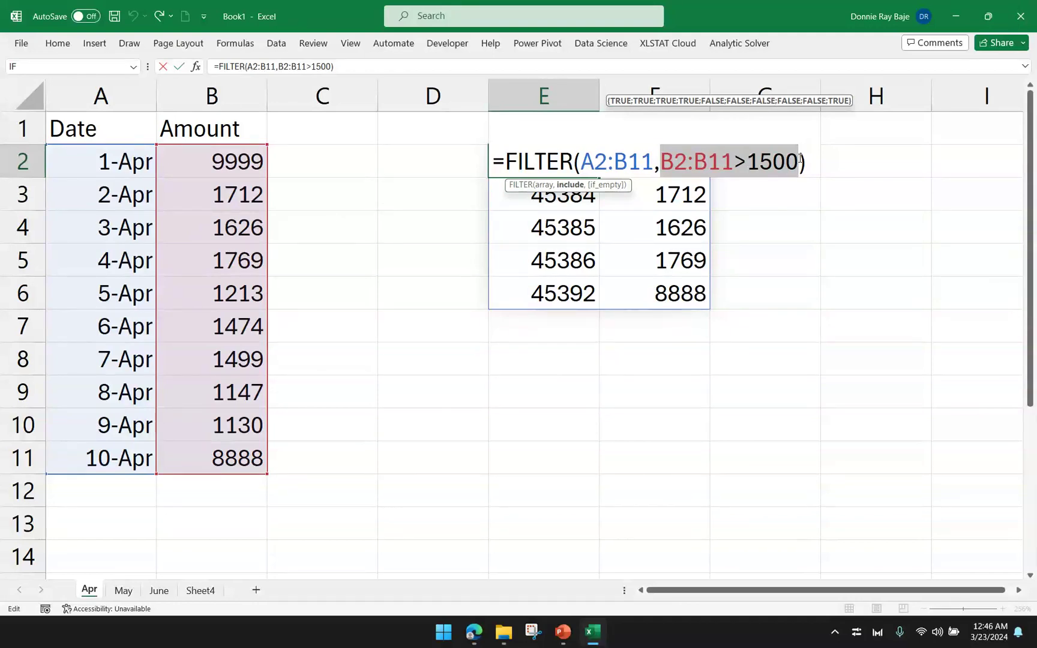
{"action": "key", "text": "BackSpace"}
{"action": "key", "text": "Escape"}
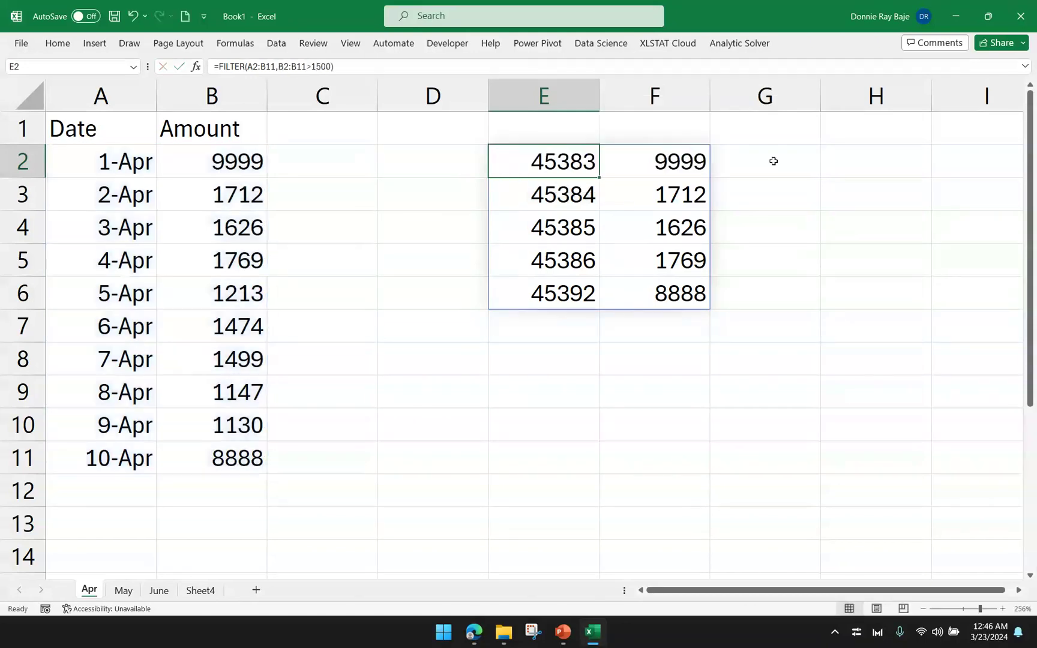
{"action": "key", "text": "Delete"}
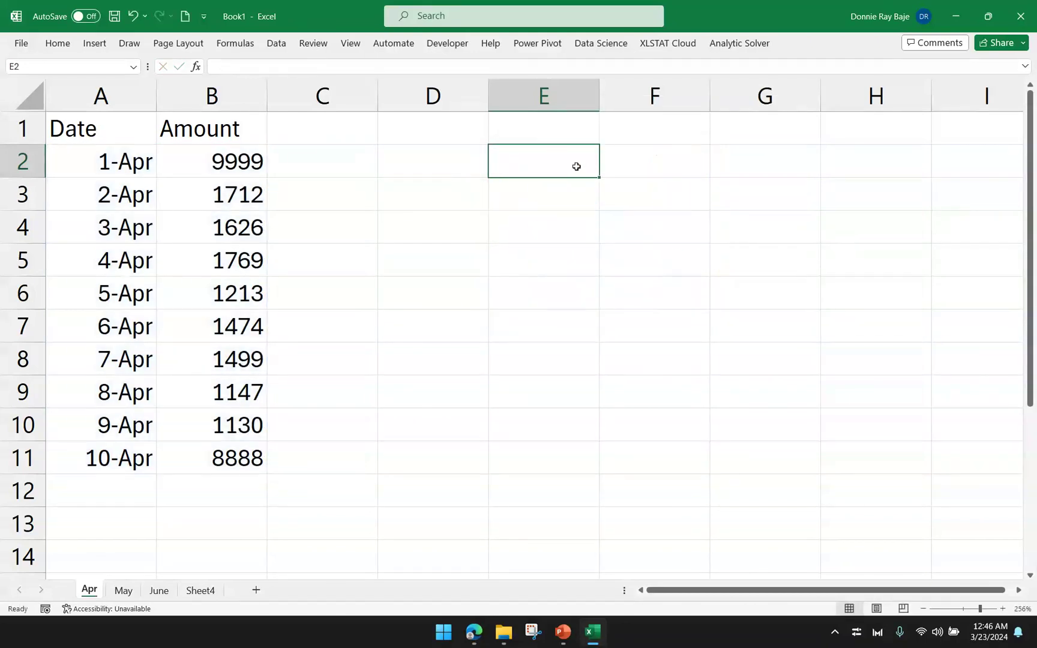
Step: Wrap A2's VSTACK in FILTER( and paste a copy of the VSTACK as the include argument
{"action": "left_click", "coordinate": [217, 594]}
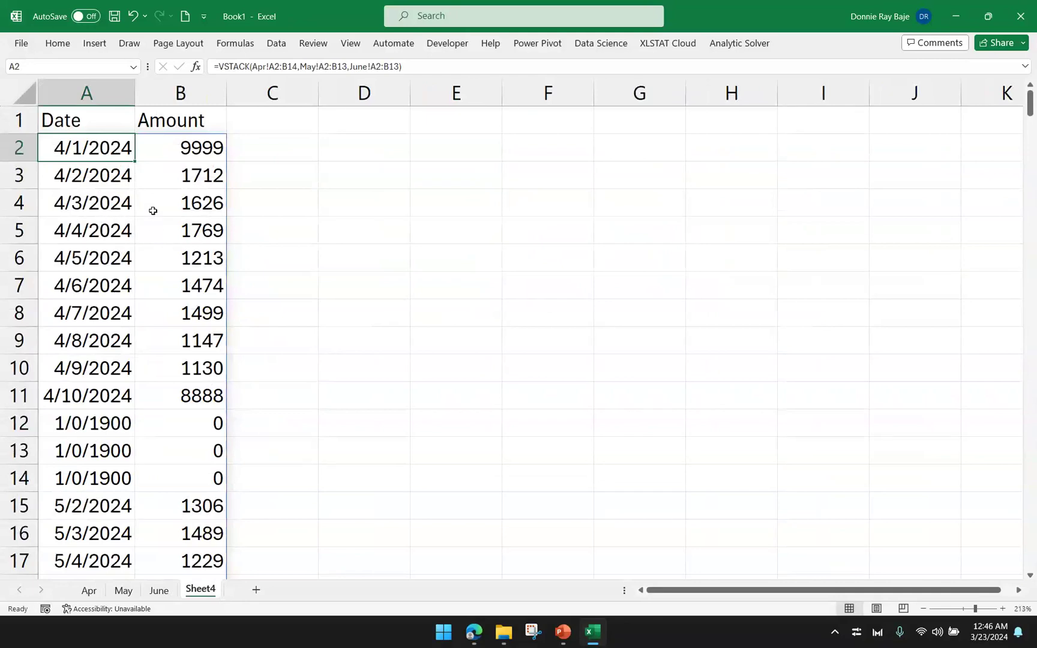
{"action": "left_click", "coordinate": [217, 66]}
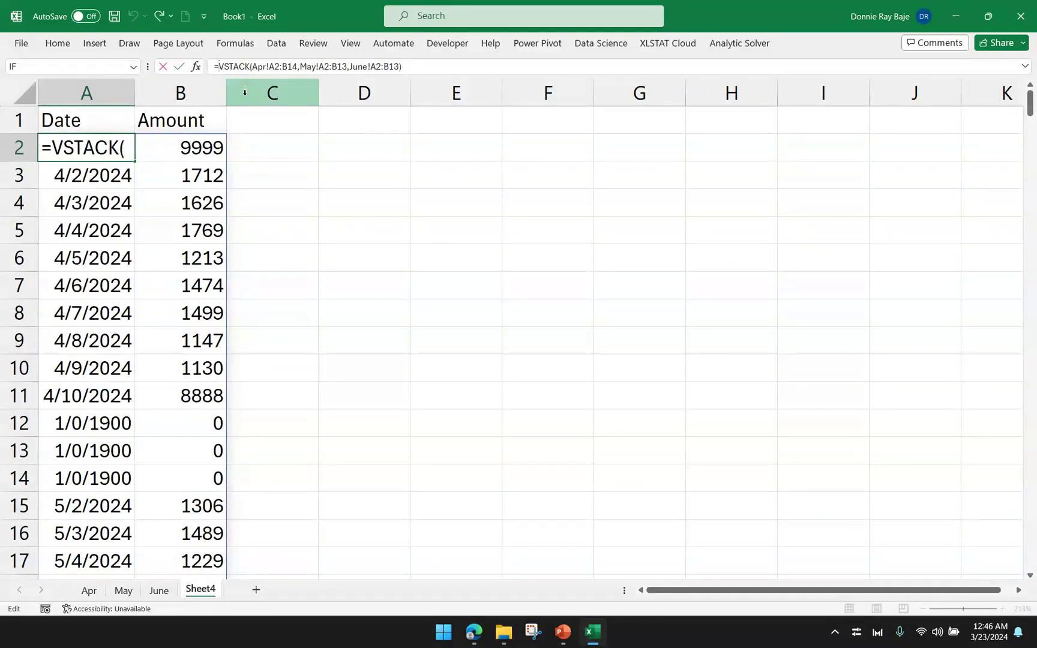
{"action": "type", "text": "FILTER("}
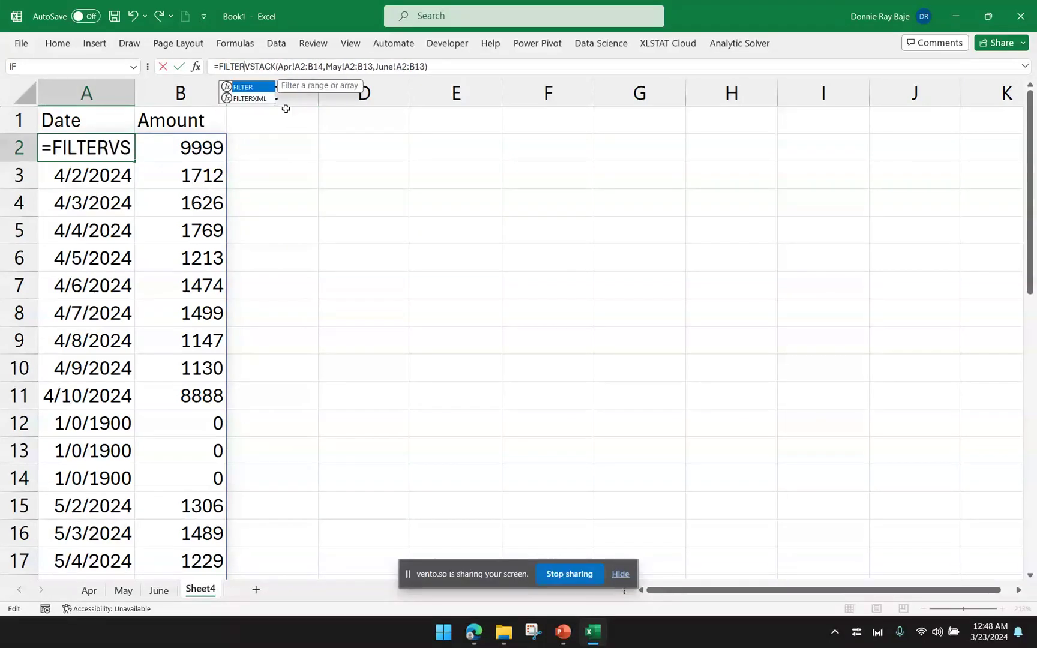
{"action": "type", "text": "("}
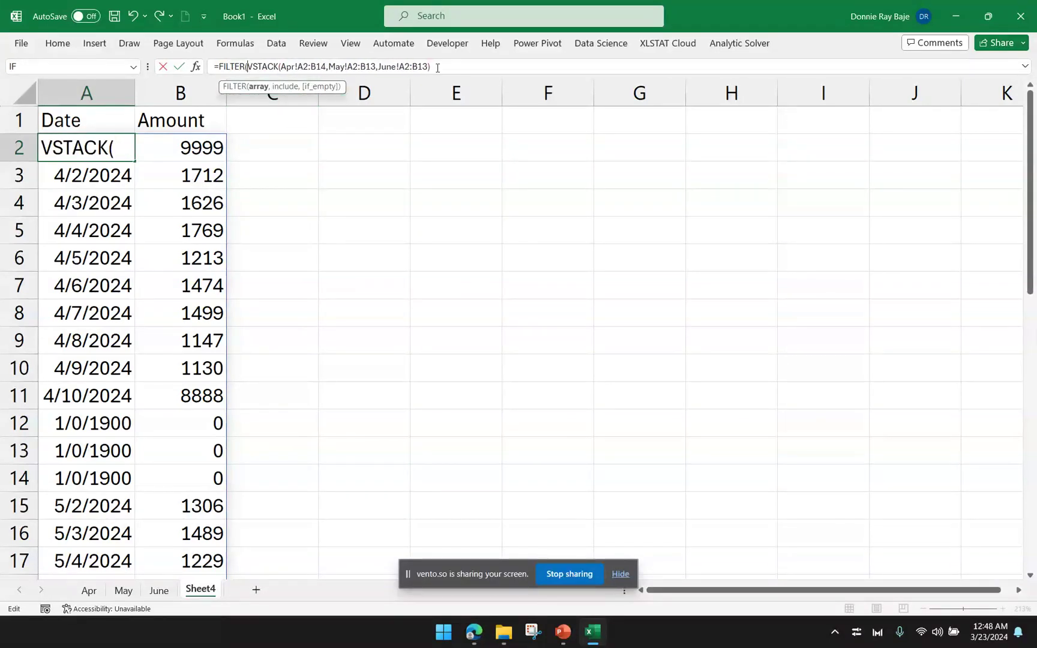
{"action": "left_click_drag", "start_coordinate": [437, 67], "coordinate": [245, 67]}
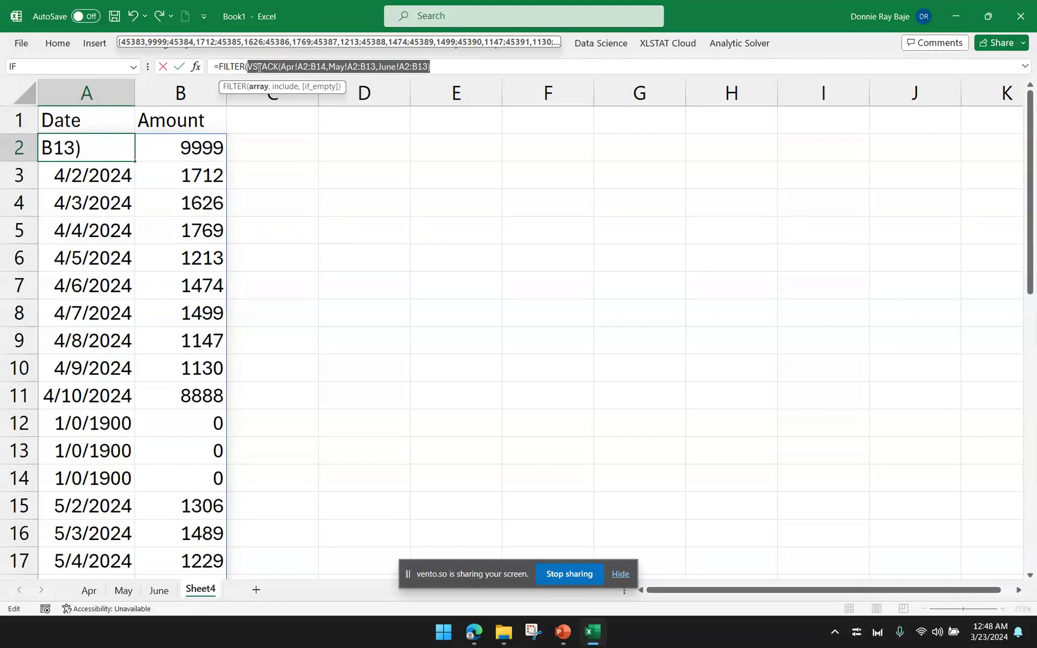
{"action": "right_click", "coordinate": [259, 68]}
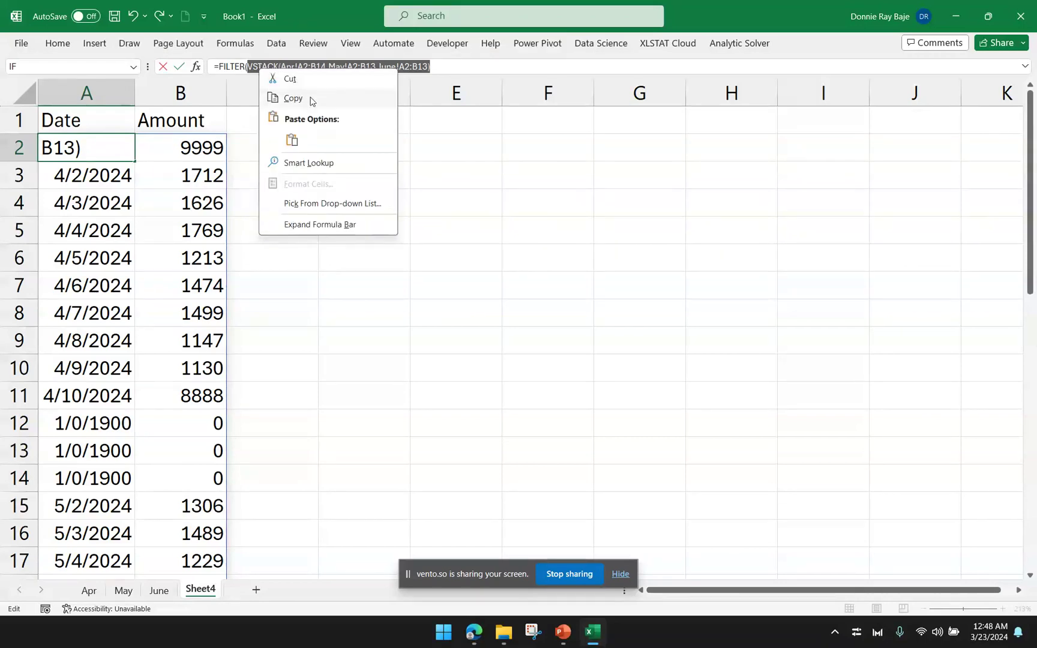
{"action": "left_click", "coordinate": [311, 99]}
{"action": "left_click", "coordinate": [444, 68]}
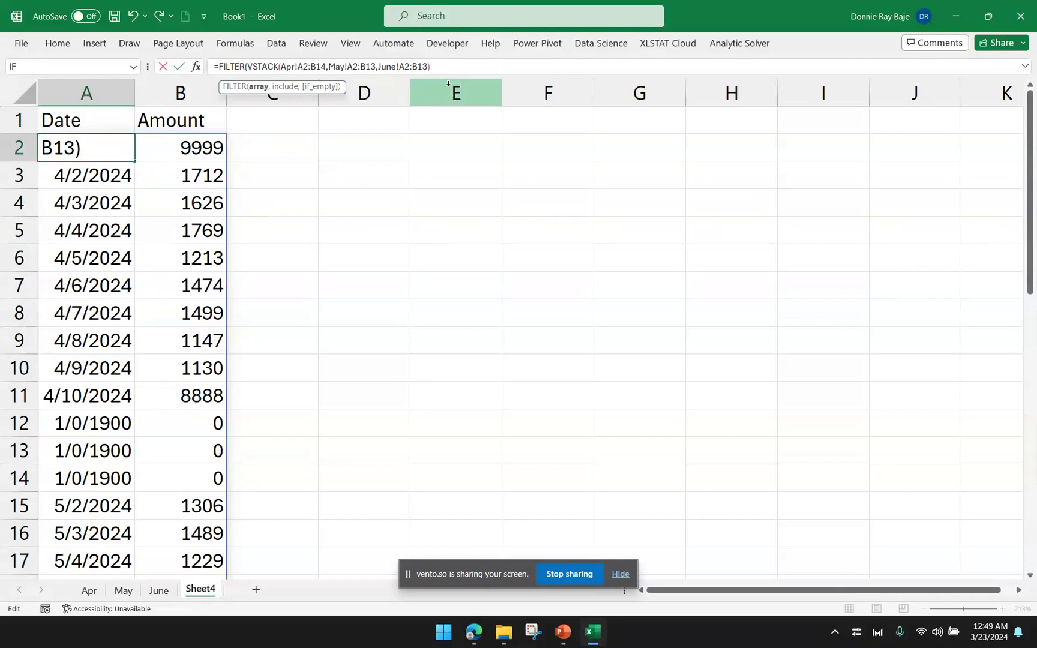
{"action": "type", "text": ","}
{"action": "key", "text": "ctrl+v"}
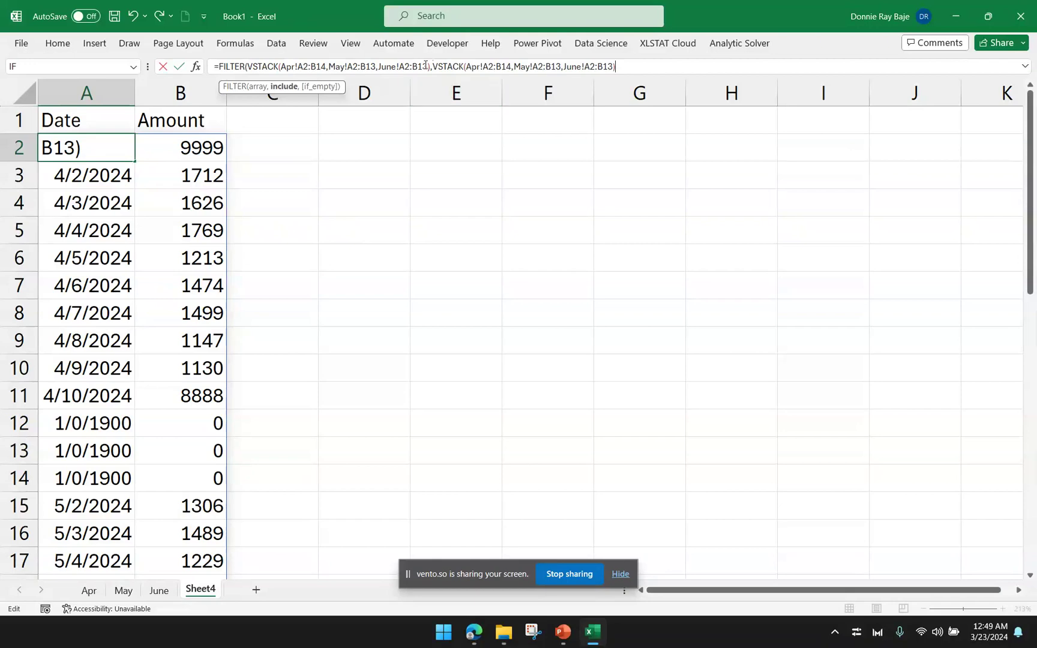
Step: Change the pasted ranges to Apr!A2:A14, May!A2:A13 and June!A2:A13
{"action": "left_click_drag", "start_coordinate": [433, 66], "coordinate": [658, 68]}
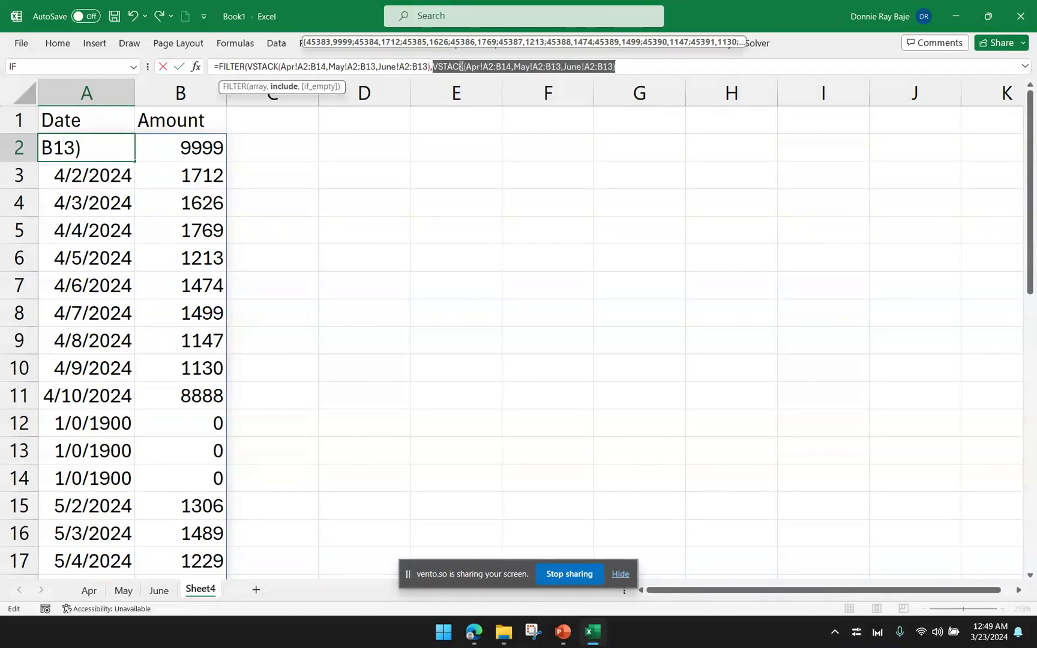
{"action": "left_click", "coordinate": [502, 67]}
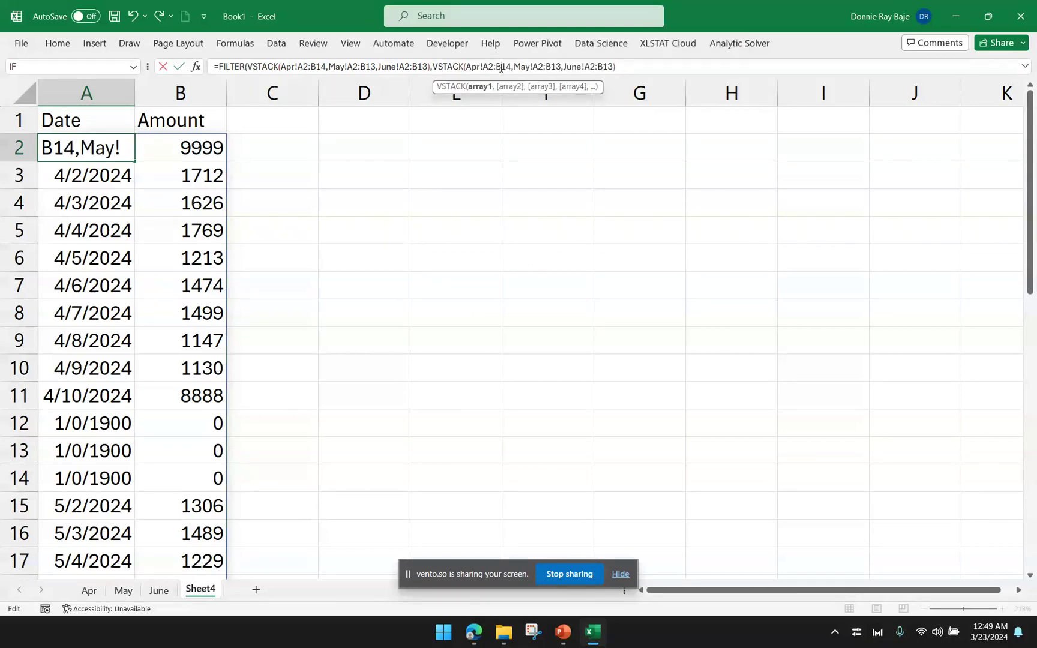
{"action": "key", "text": "BackSpace"}
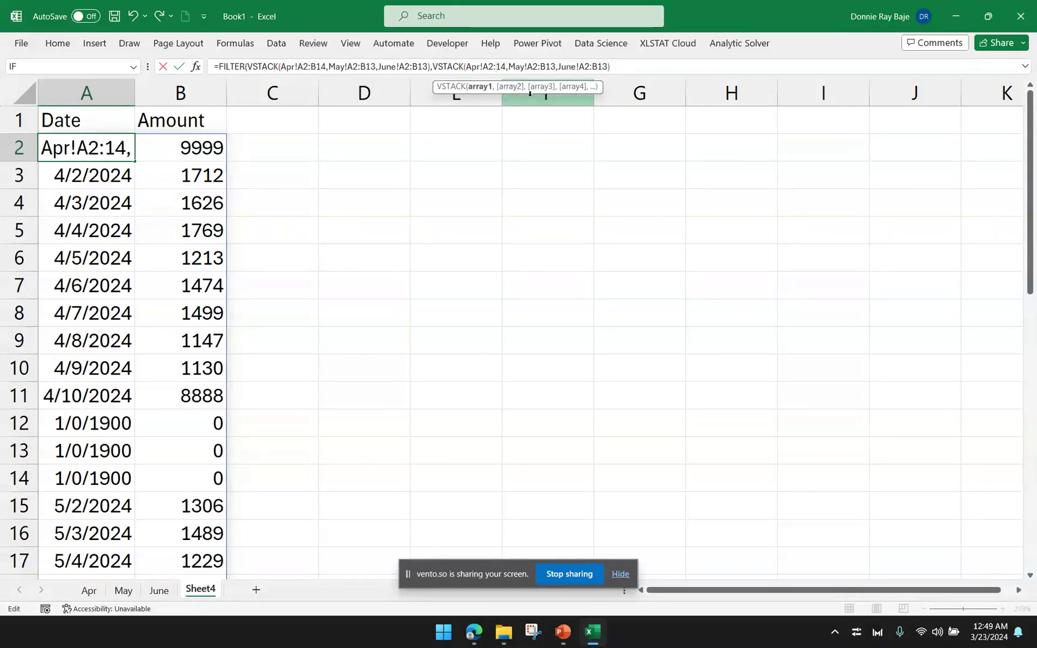
{"action": "type", "text": "A"}
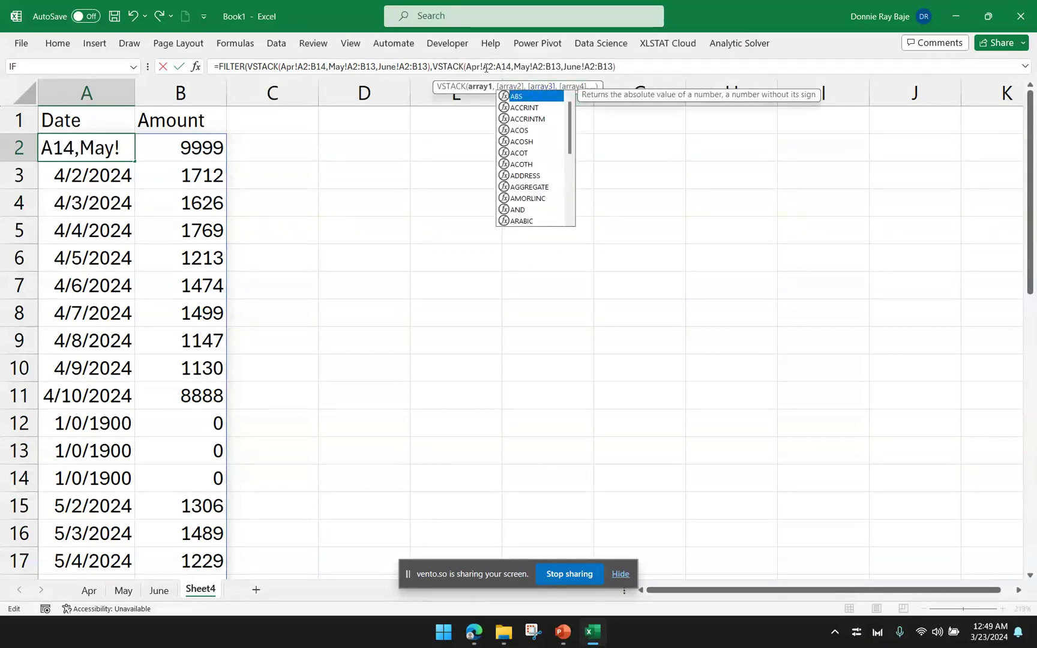
{"action": "left_click", "coordinate": [550, 66]}
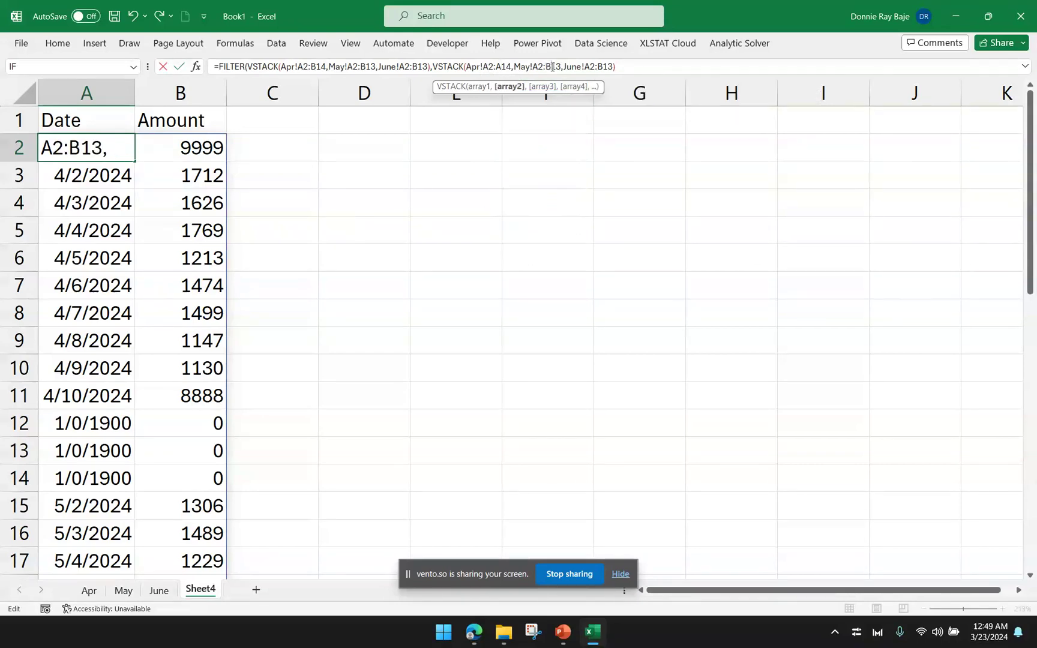
{"action": "key", "text": "BackSpace"}
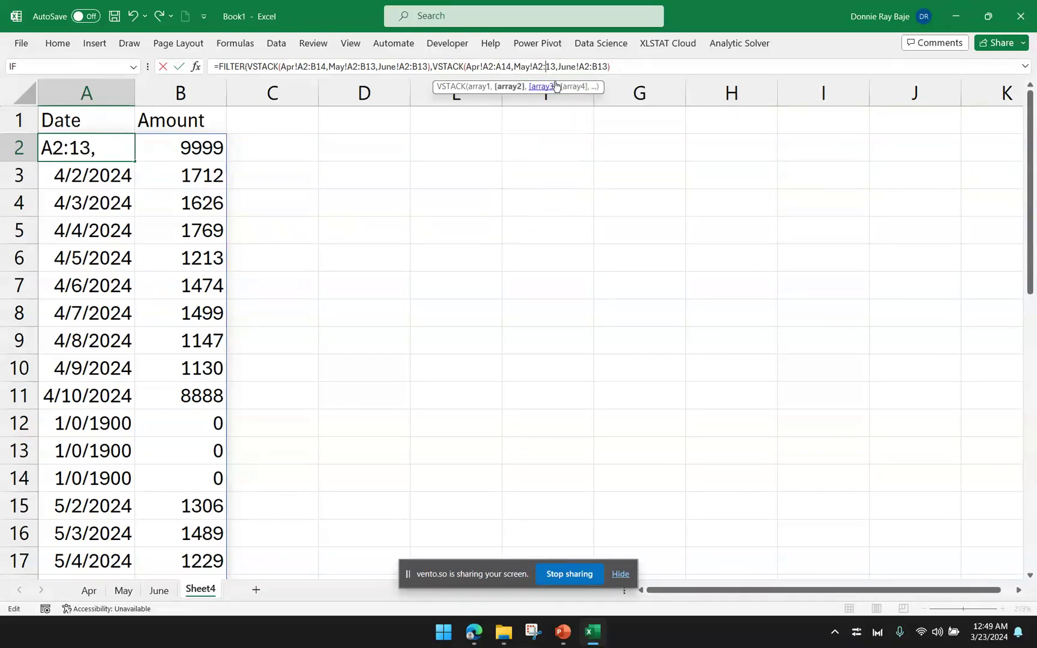
{"action": "type", "text": "A"}
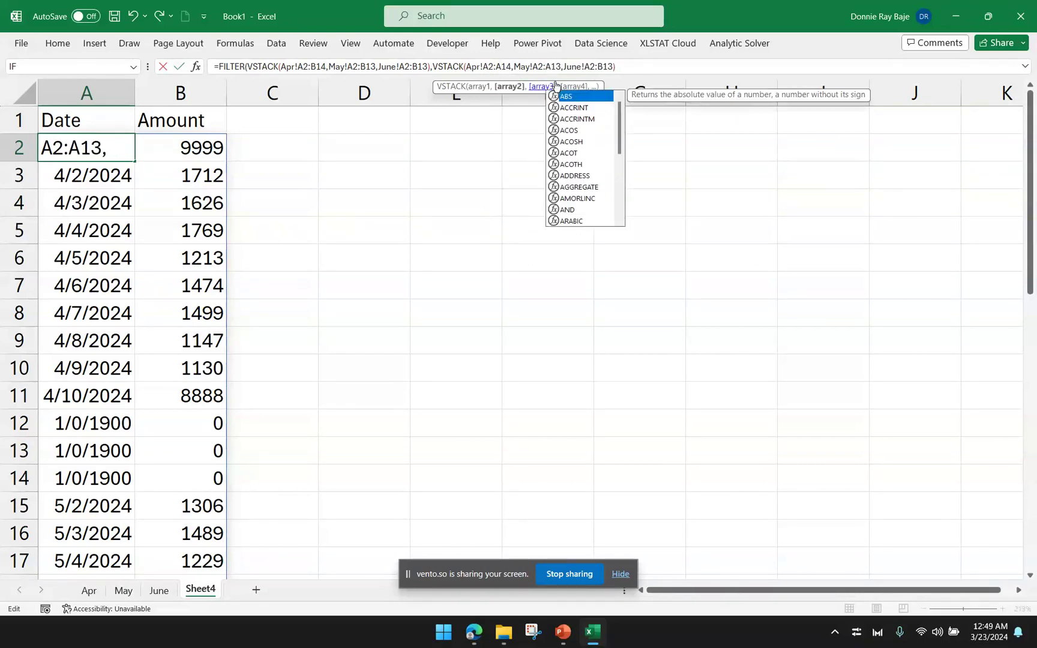
{"action": "left_click", "coordinate": [599, 66]}
{"action": "key", "text": "BackSpace"}
{"action": "type", "text": "A"}
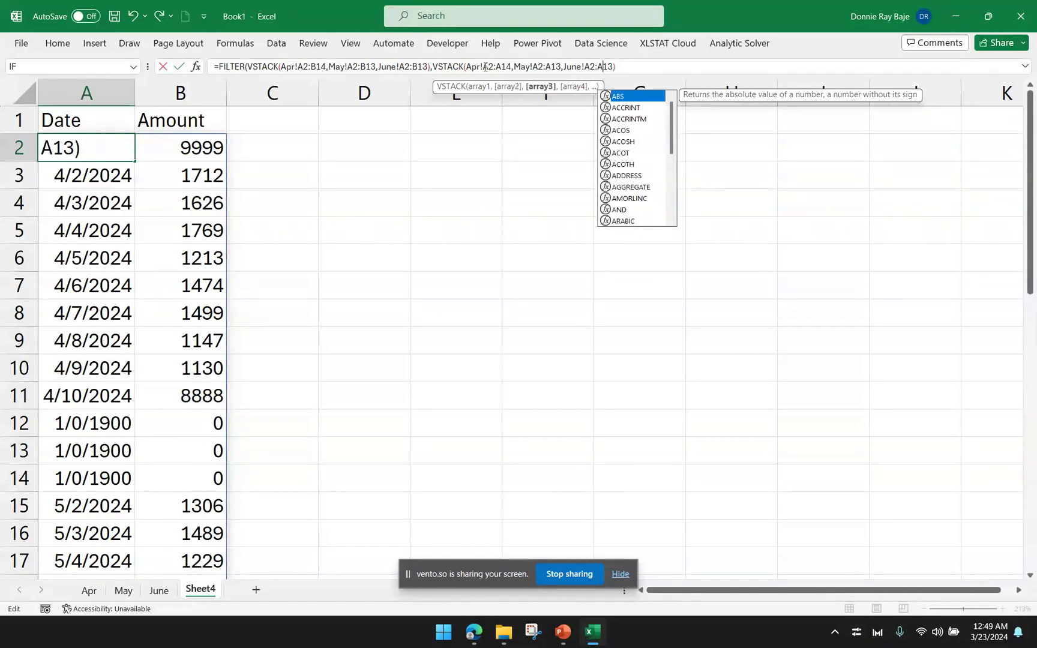
Step: Check the date ranges and finish the include condition with >0)
{"action": "left_click_drag", "start_coordinate": [481, 66], "coordinate": [511, 66]}
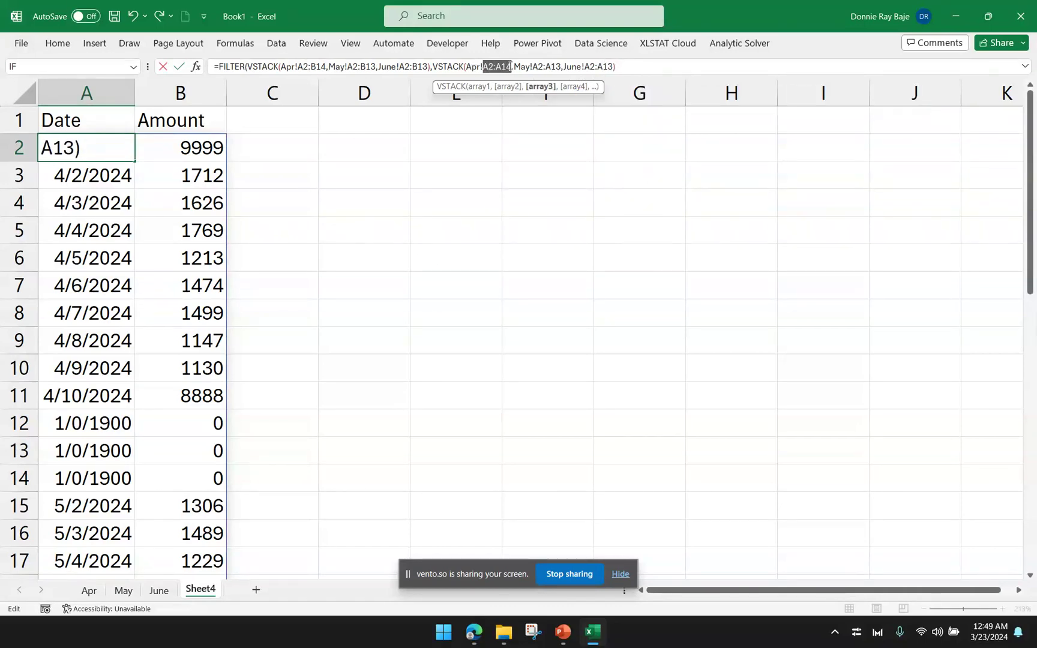
{"action": "left_click", "coordinate": [636, 66]}
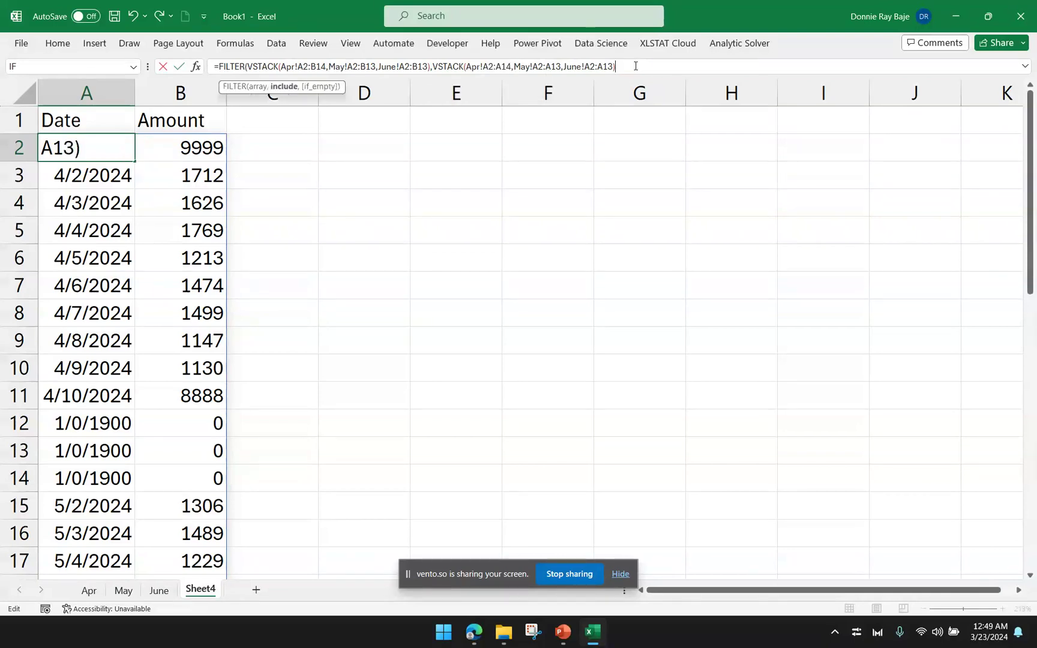
{"action": "left_click", "coordinate": [498, 66]}
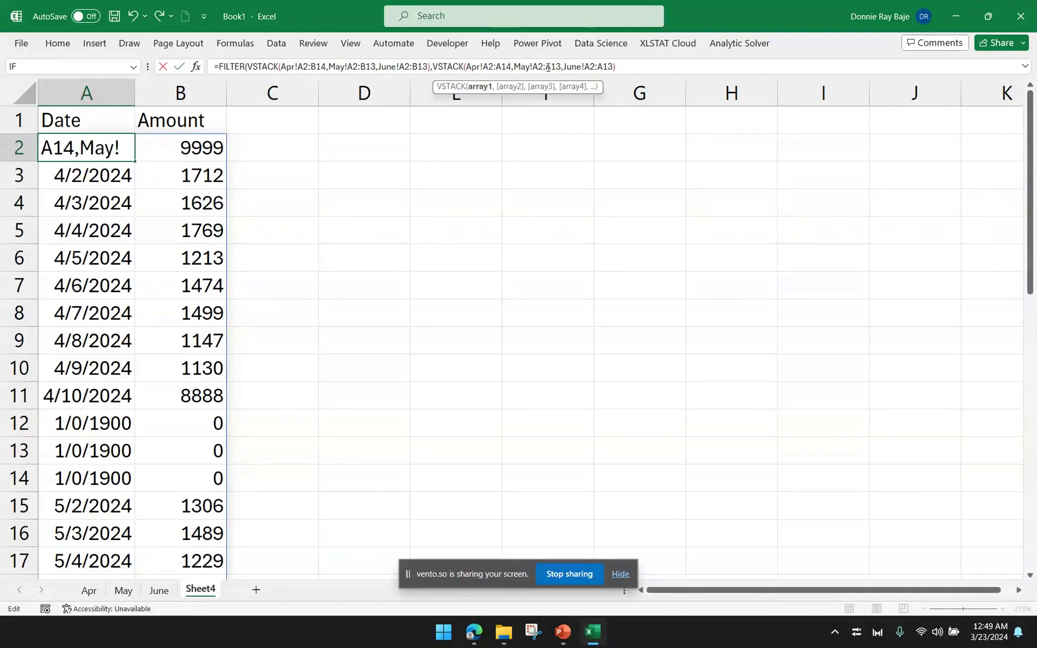
{"action": "left_click_drag", "start_coordinate": [545, 66], "coordinate": [551, 66]}
{"action": "left_click", "coordinate": [627, 69]}
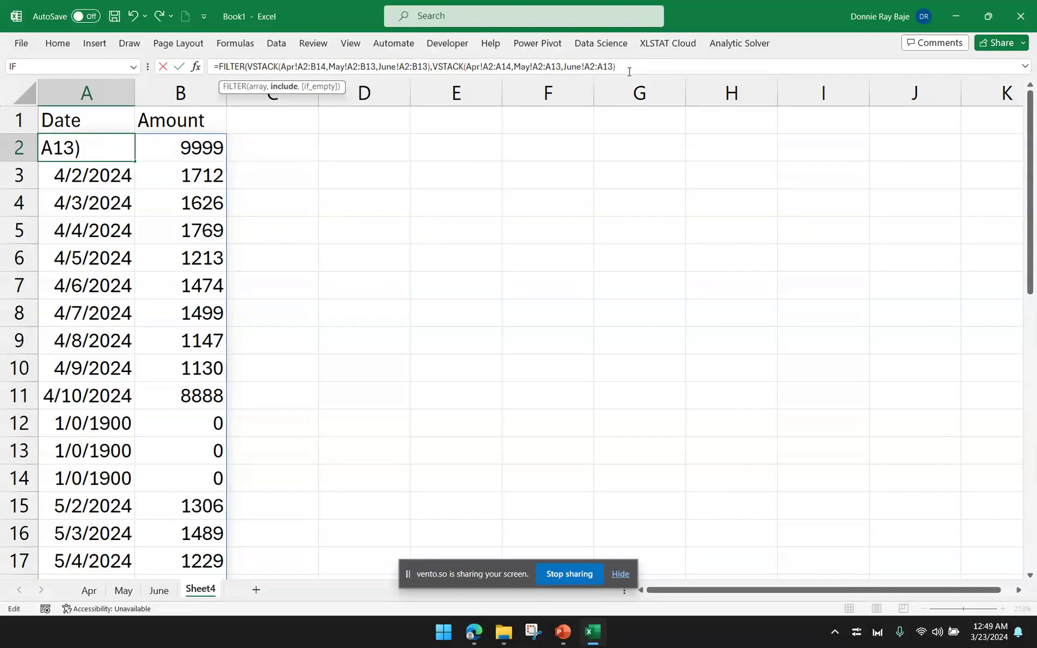
{"action": "type", "text": ">0)"}
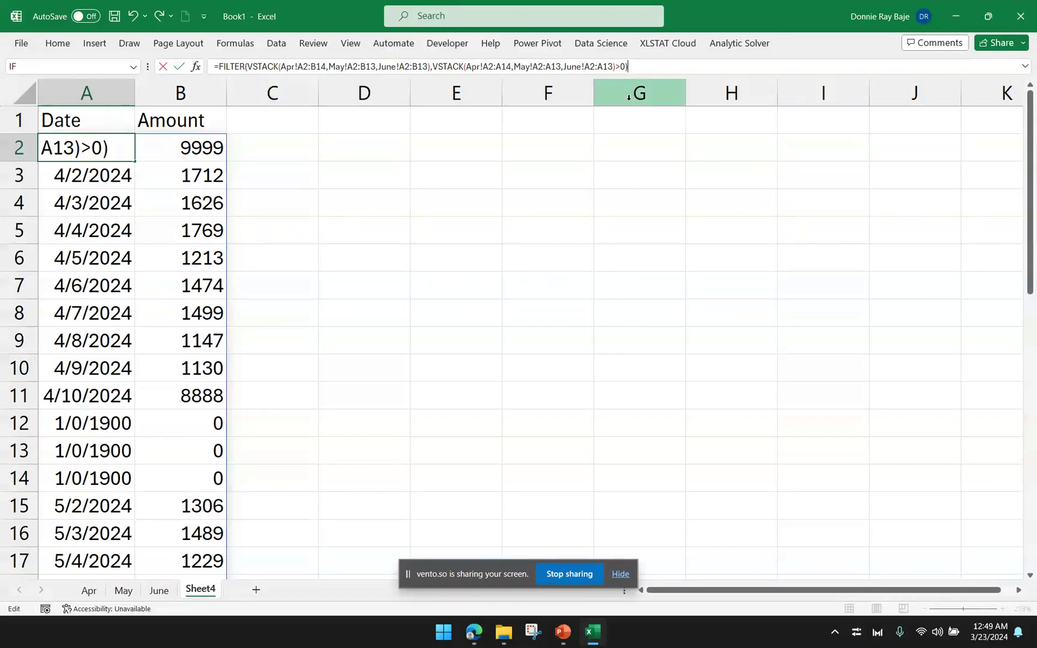
{"action": "key", "text": "Return"}
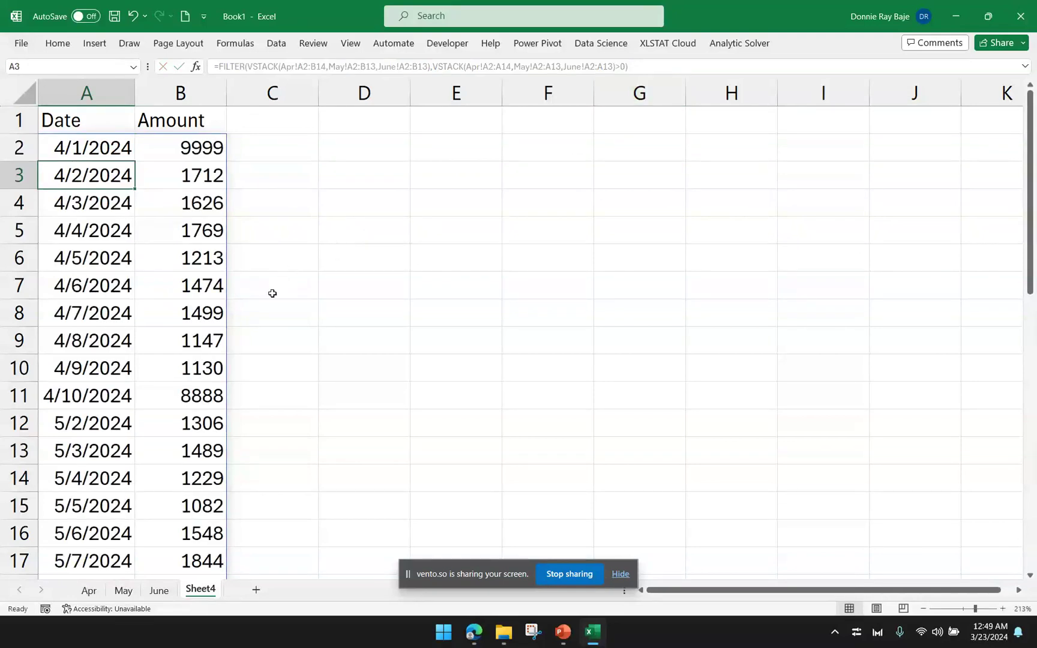
{"action": "scroll", "coordinate": [177, 362], "scroll_direction": "down", "scroll_amount": 1}
{"action": "scroll", "coordinate": [177, 362], "scroll_direction": "down", "scroll_amount": 5}
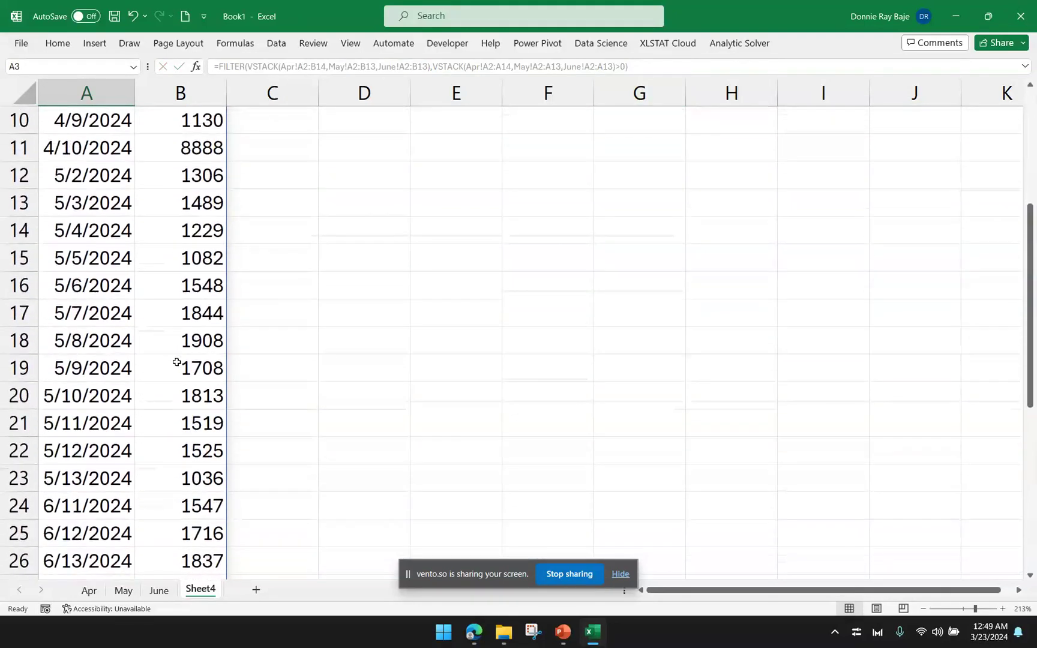
{"action": "scroll", "coordinate": [177, 361], "scroll_direction": "down", "scroll_amount": 1}
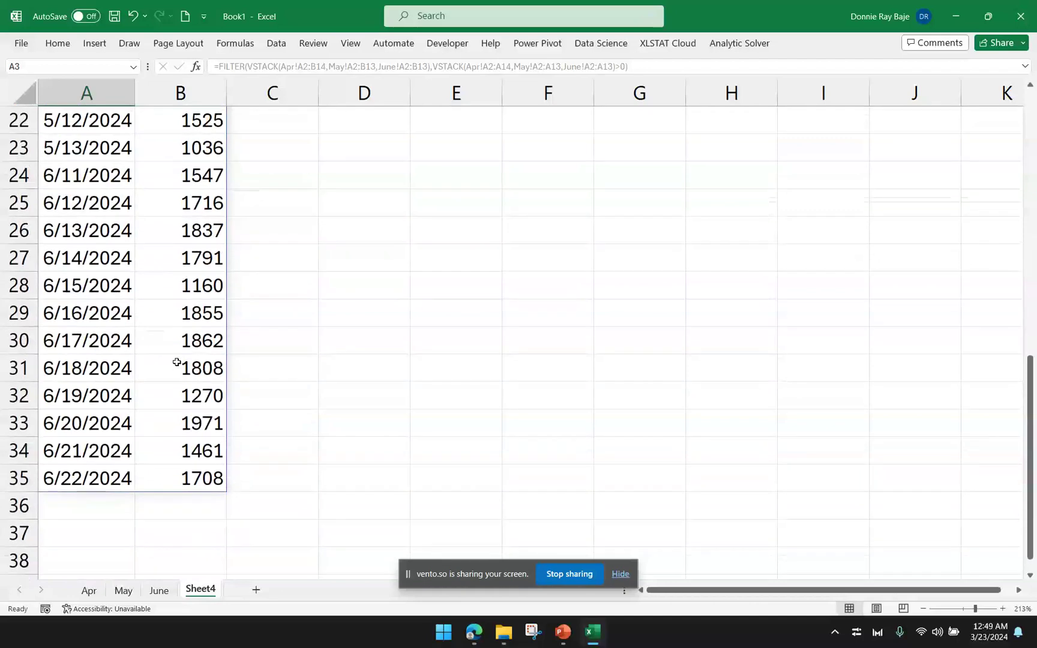
{"action": "scroll", "coordinate": [177, 362], "scroll_direction": "up", "scroll_amount": 7}
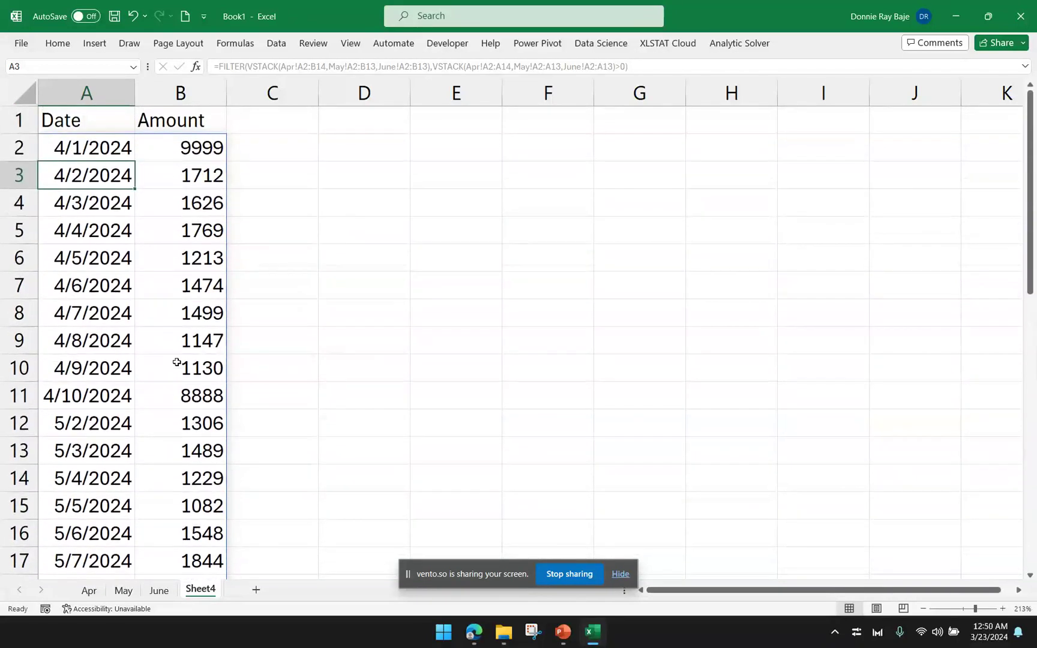
Step: In A2's formula, extend the April, May and June data ranges to A2:B1000
{"action": "double_click", "coordinate": [119, 148]}
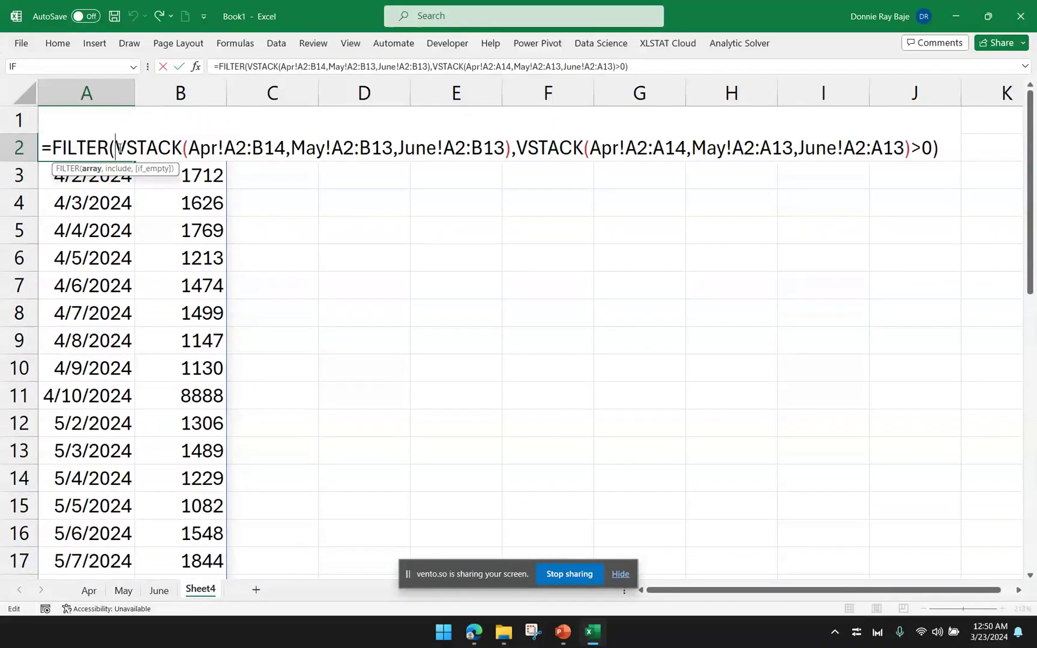
{"action": "left_click", "coordinate": [284, 149]}
{"action": "key", "text": "BackSpace"}
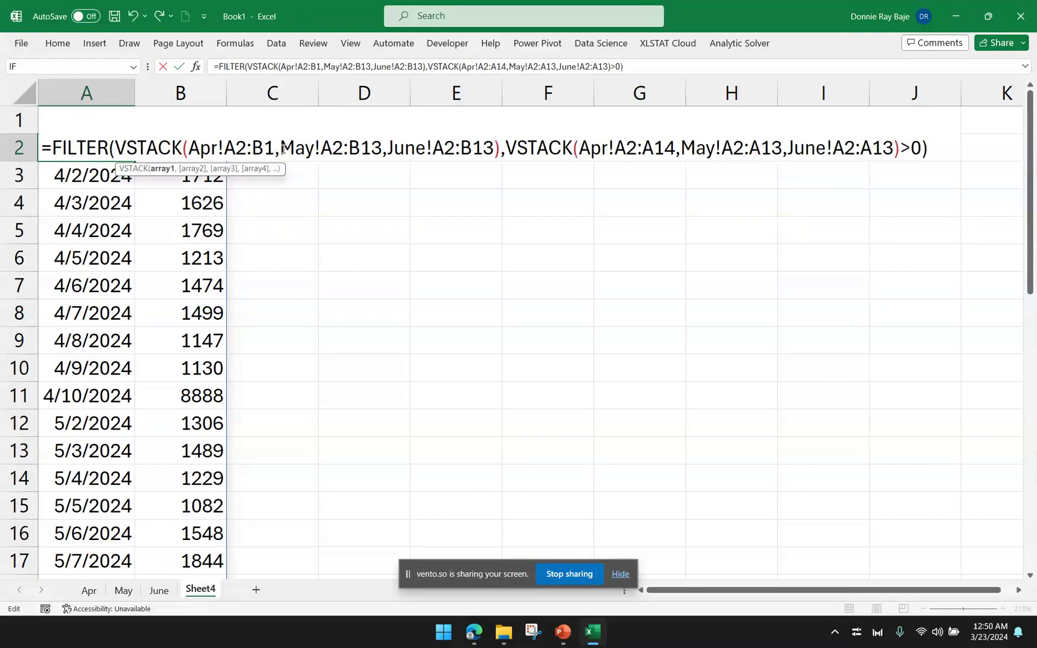
{"action": "type", "text": "000"}
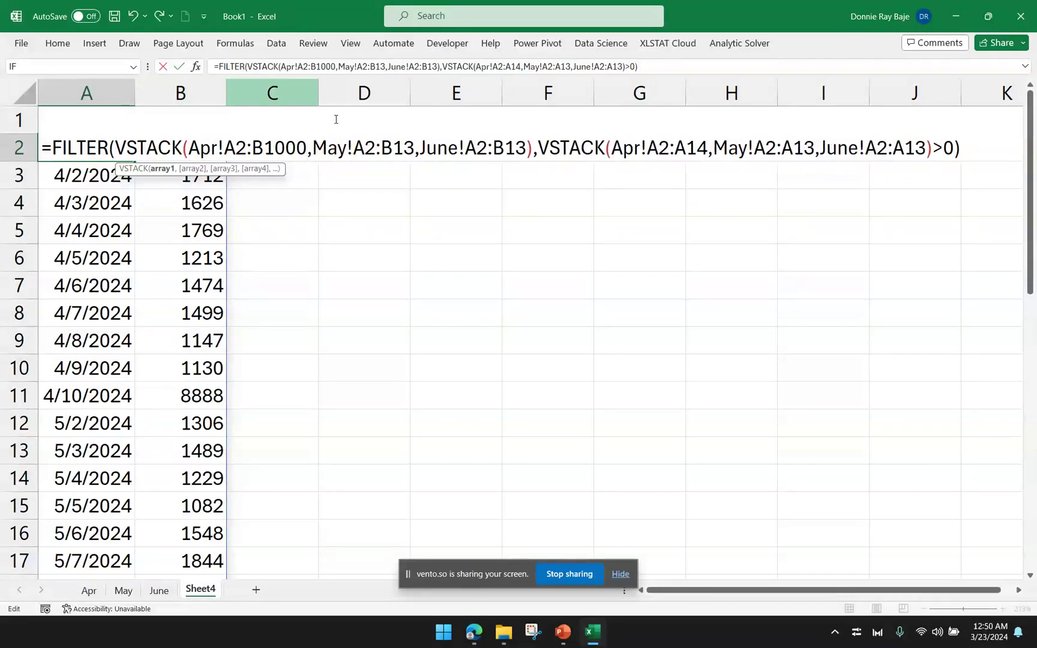
{"action": "left_click", "coordinate": [416, 148]}
{"action": "key", "text": "BackSpace"}
{"action": "type", "text": "000"}
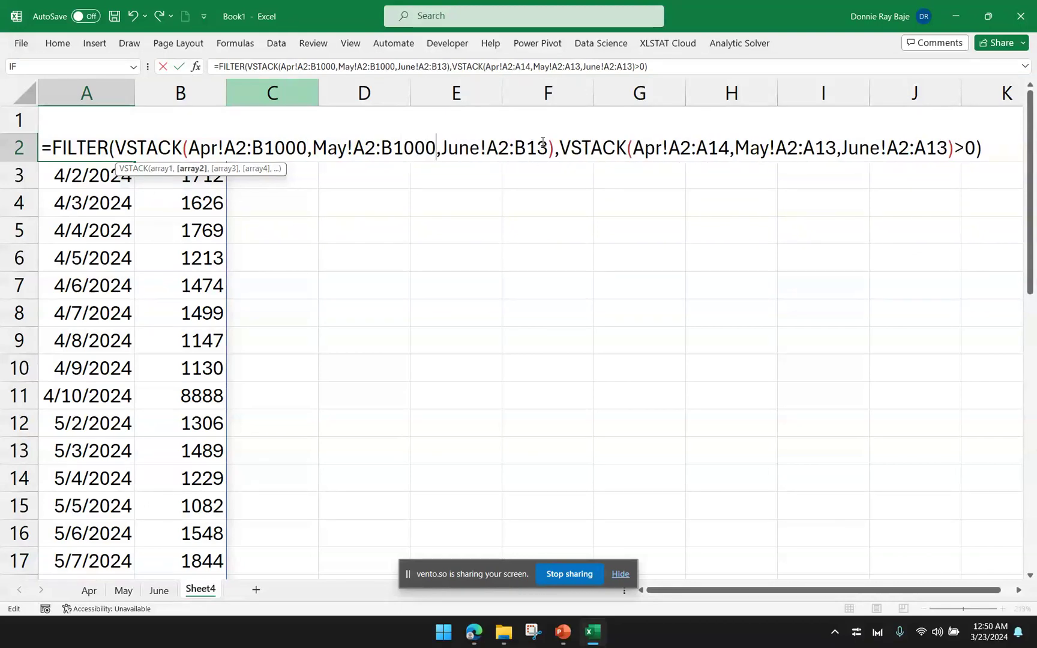
{"action": "left_click", "coordinate": [544, 144]}
{"action": "key", "text": "BackSpace"}
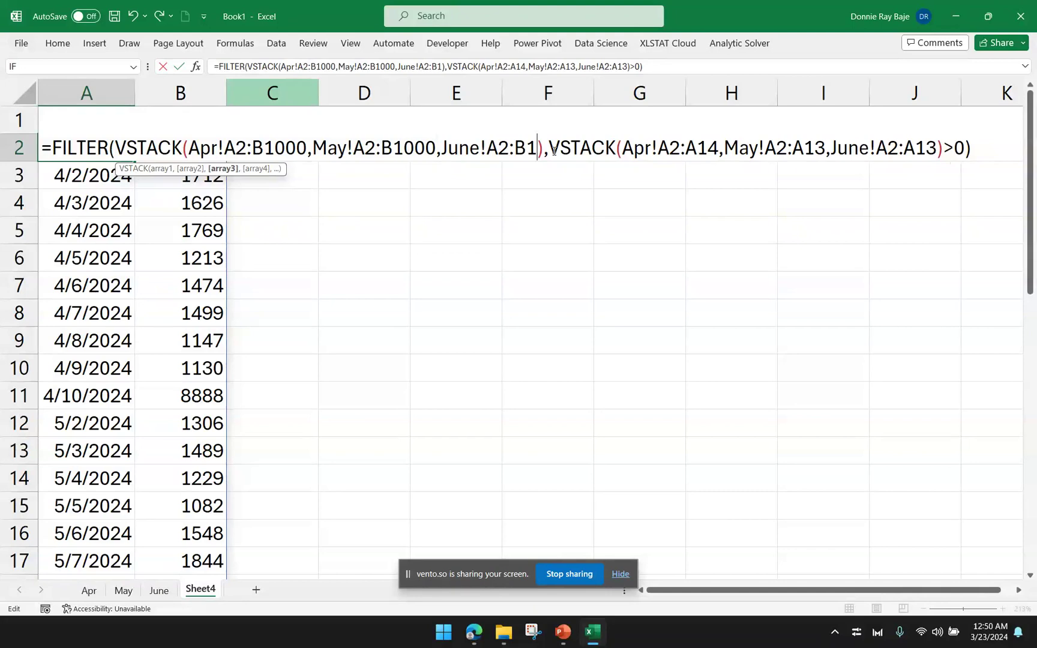
{"action": "type", "text": "000"}
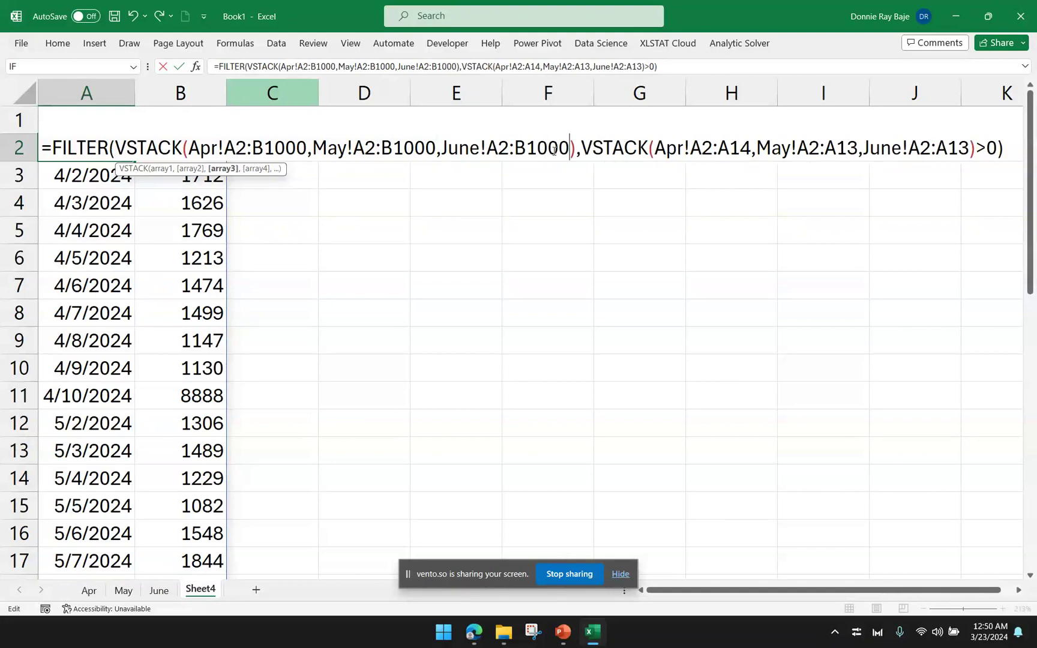
Step: Extend the three months' date ranges to A2:A1000 and commit the consolidation formula
{"action": "left_click", "coordinate": [752, 149]}
{"action": "key", "text": "BackSpace"}
{"action": "type", "text": "000"}
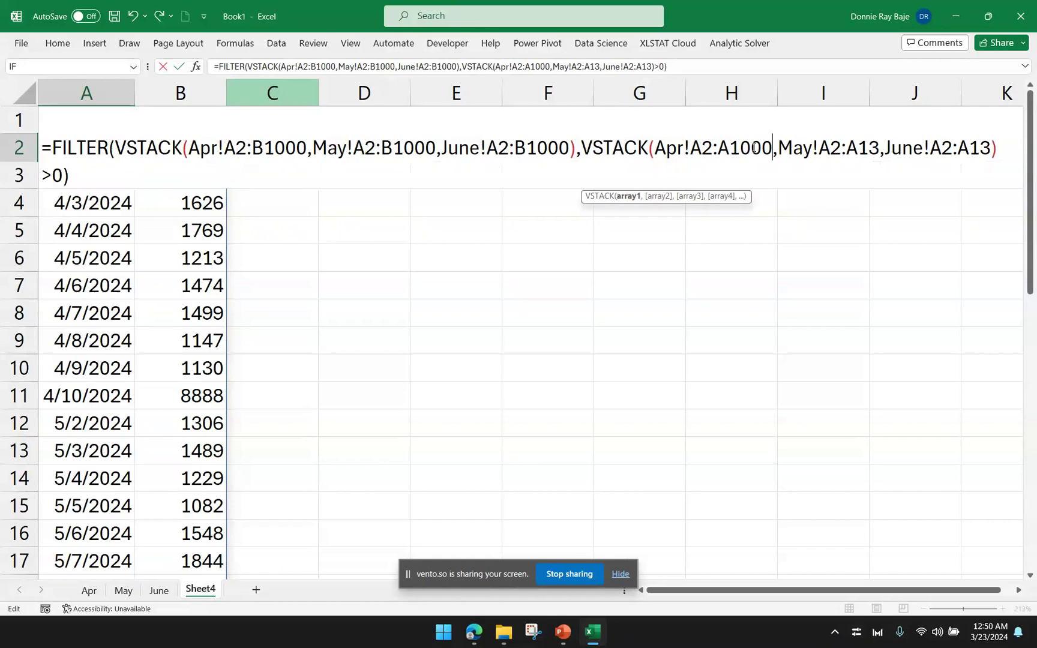
{"action": "left_click", "coordinate": [878, 149]}
{"action": "key", "text": "BackSpace"}
{"action": "type", "text": "000"}
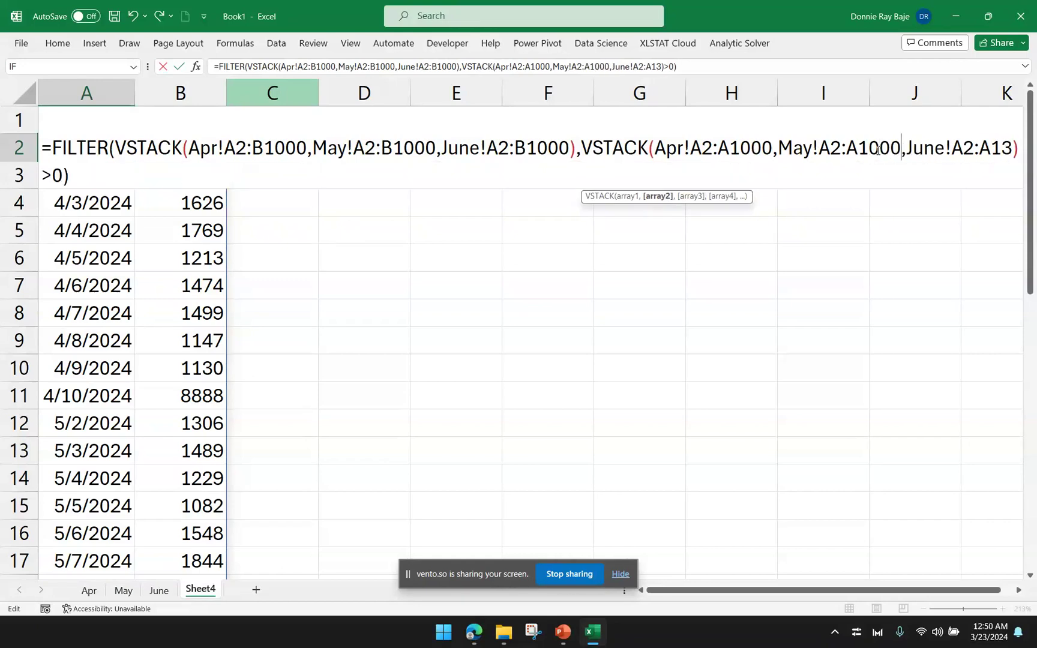
{"action": "left_click", "coordinate": [1013, 153]}
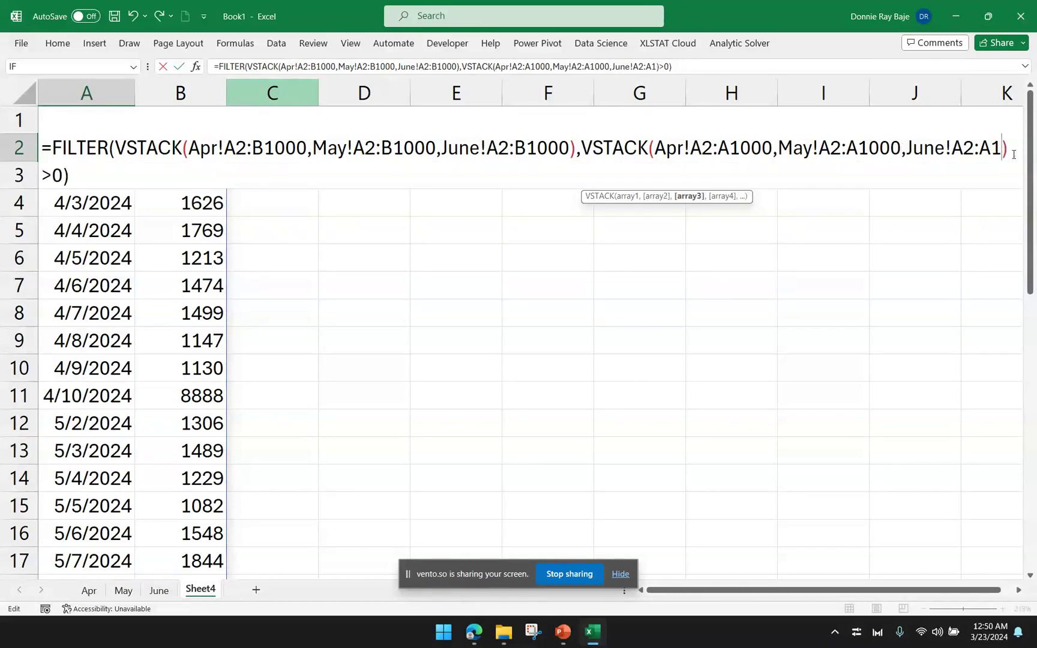
{"action": "type", "text": "000"}
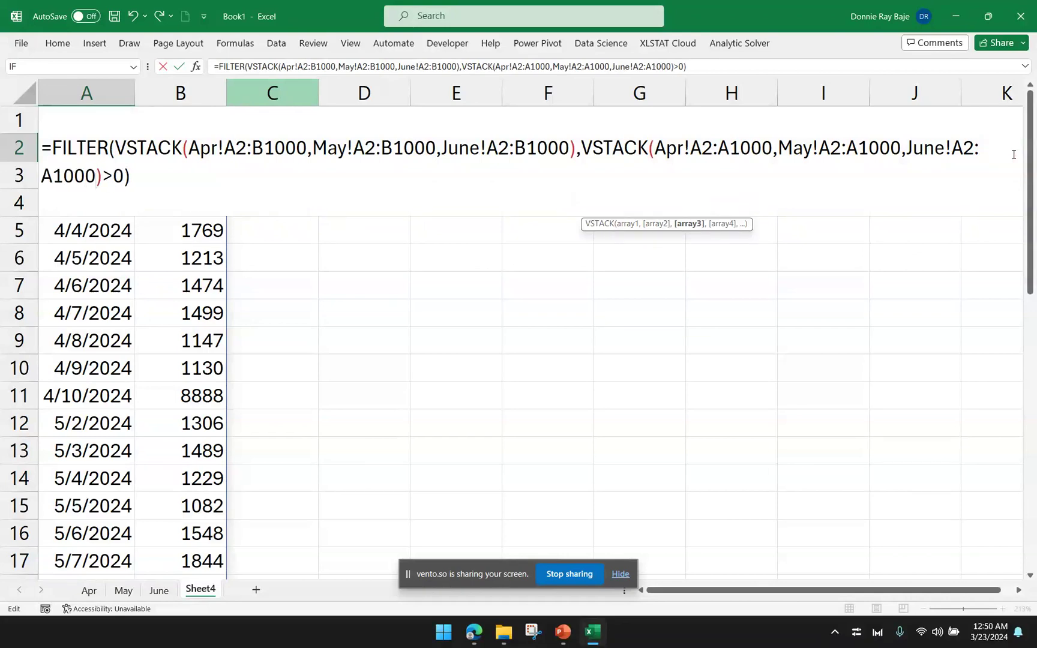
{"action": "key", "text": "Return"}
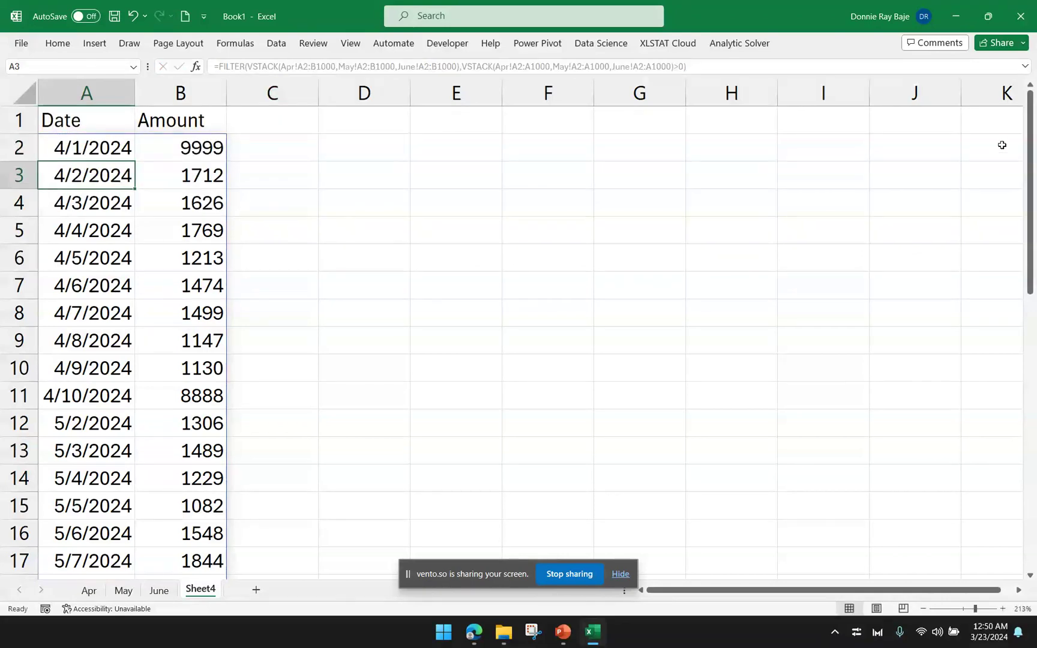
{"action": "double_click", "coordinate": [81, 145]}
{"action": "key", "text": "Escape"}
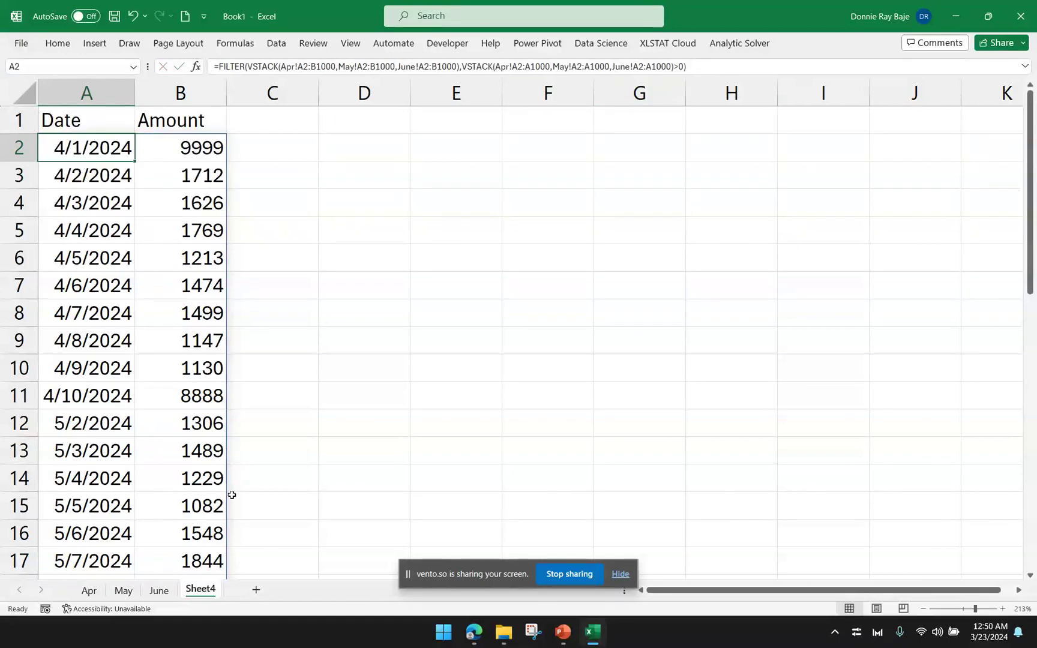
Step: On the May sheet, enter date 5/14 in A14 and amount 6677 in B14
{"action": "left_click", "coordinate": [89, 591]}
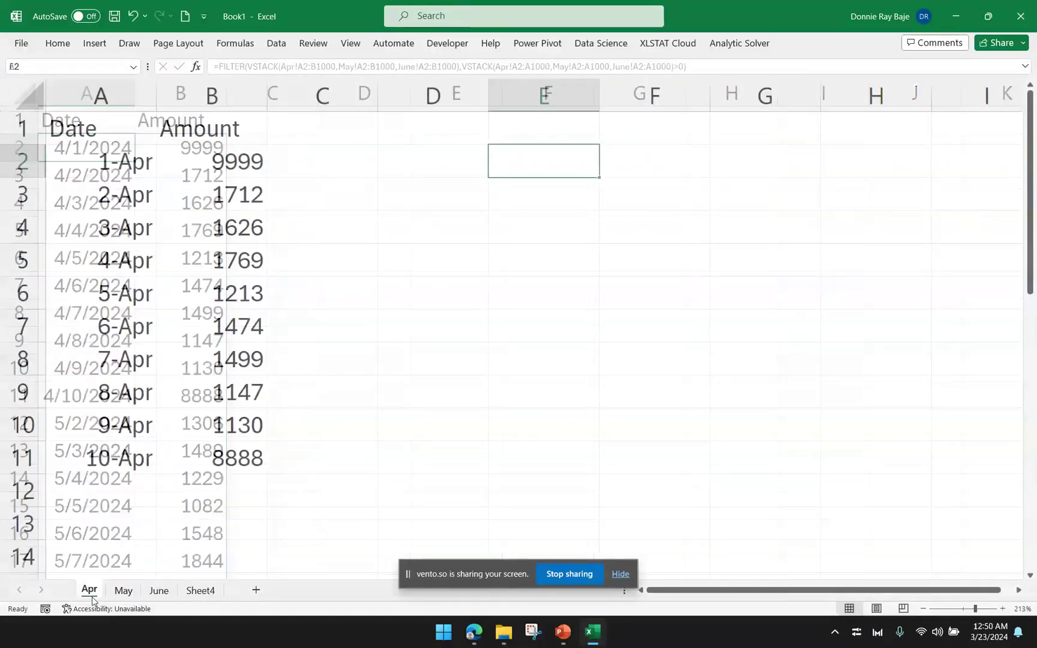
{"action": "left_click", "coordinate": [104, 490]}
{"action": "left_click", "coordinate": [123, 590]}
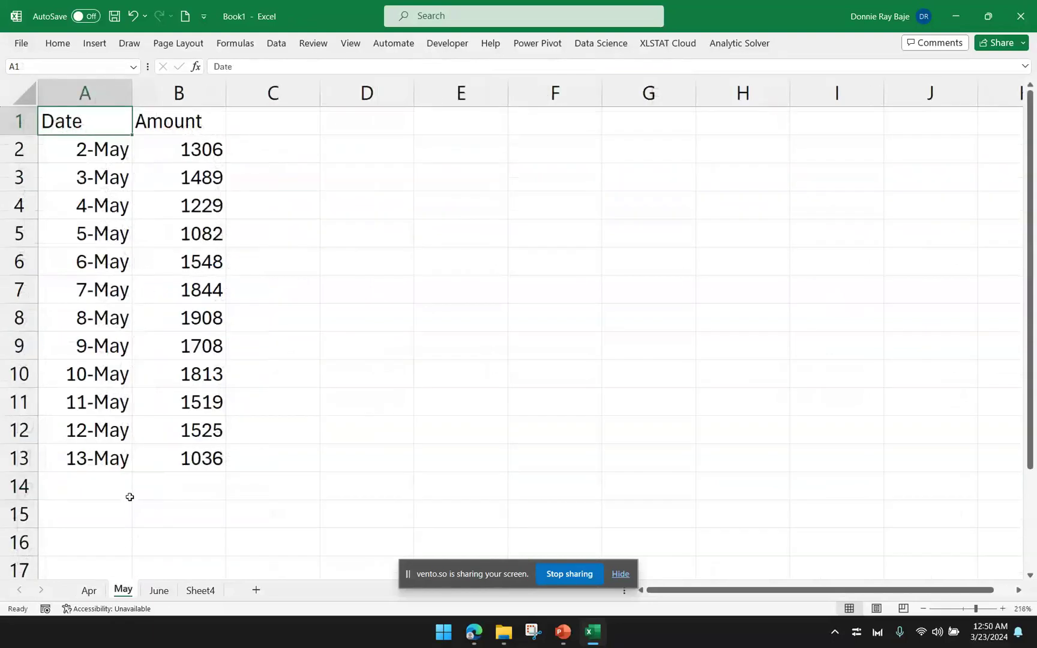
{"action": "left_click", "coordinate": [116, 486]}
{"action": "type", "text": "5/14"}
{"action": "key", "text": "Tab"}
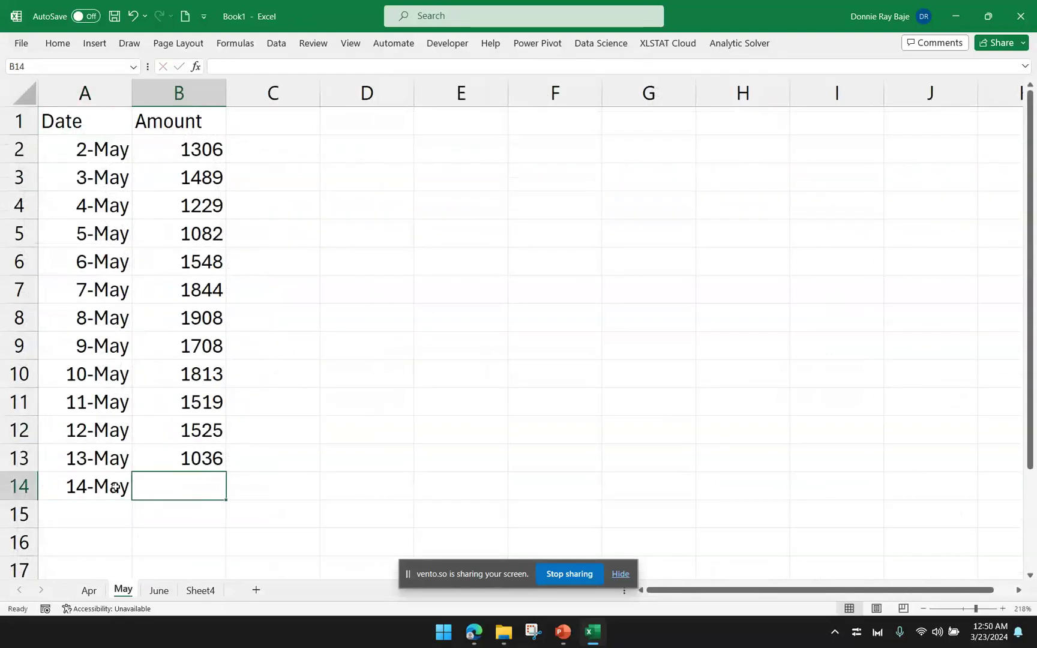
{"action": "type", "text": "66"}
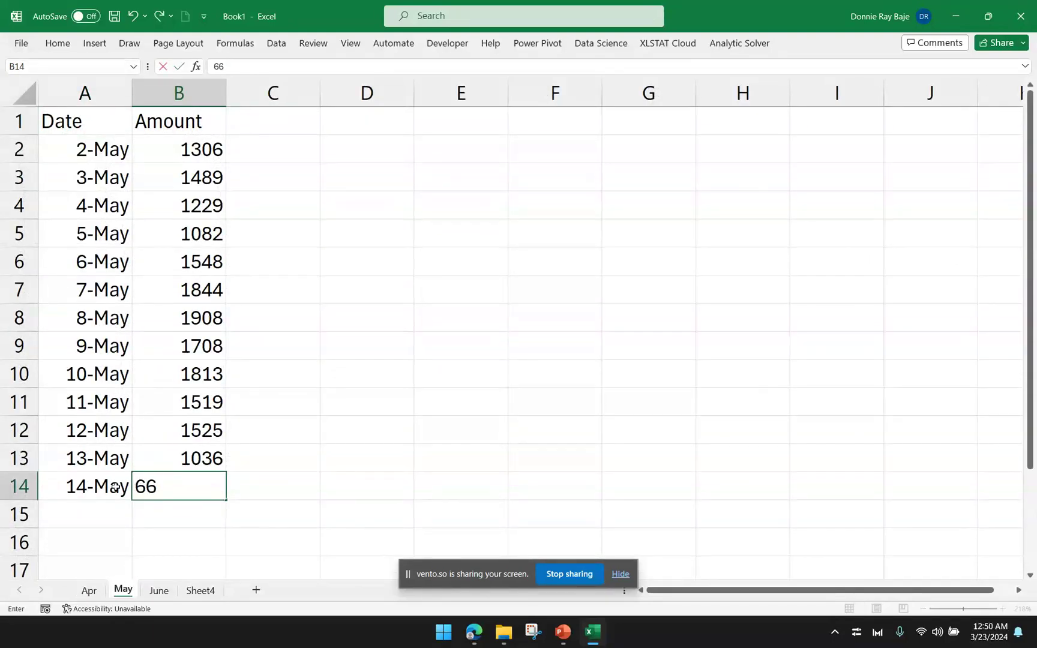
{"action": "type", "text": "77"}
{"action": "key", "text": "Tab"}
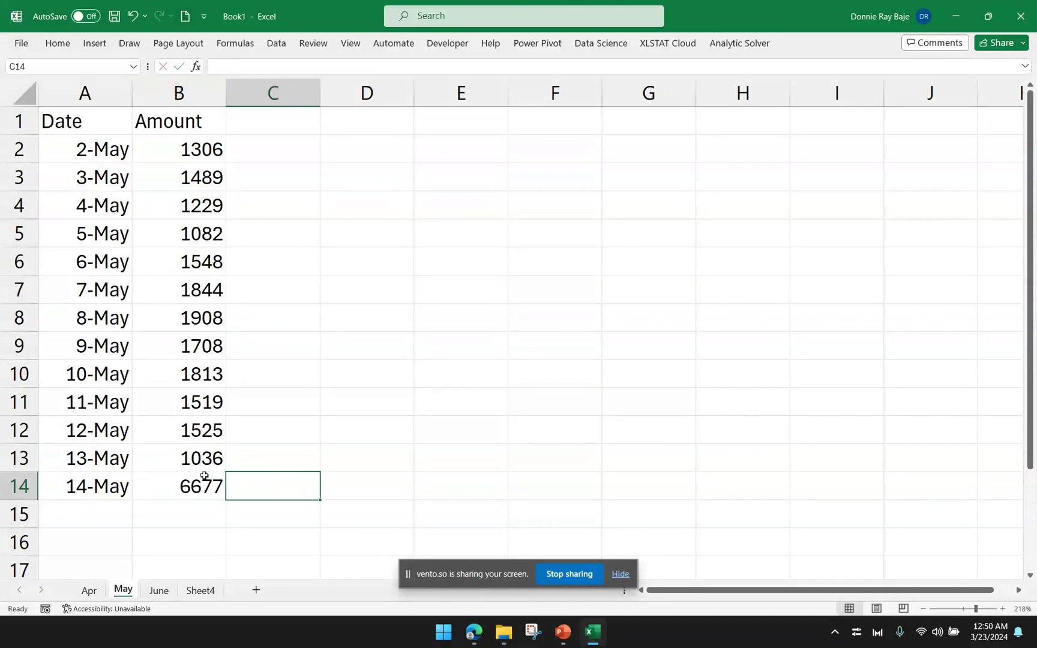
{"action": "left_click", "coordinate": [209, 591]}
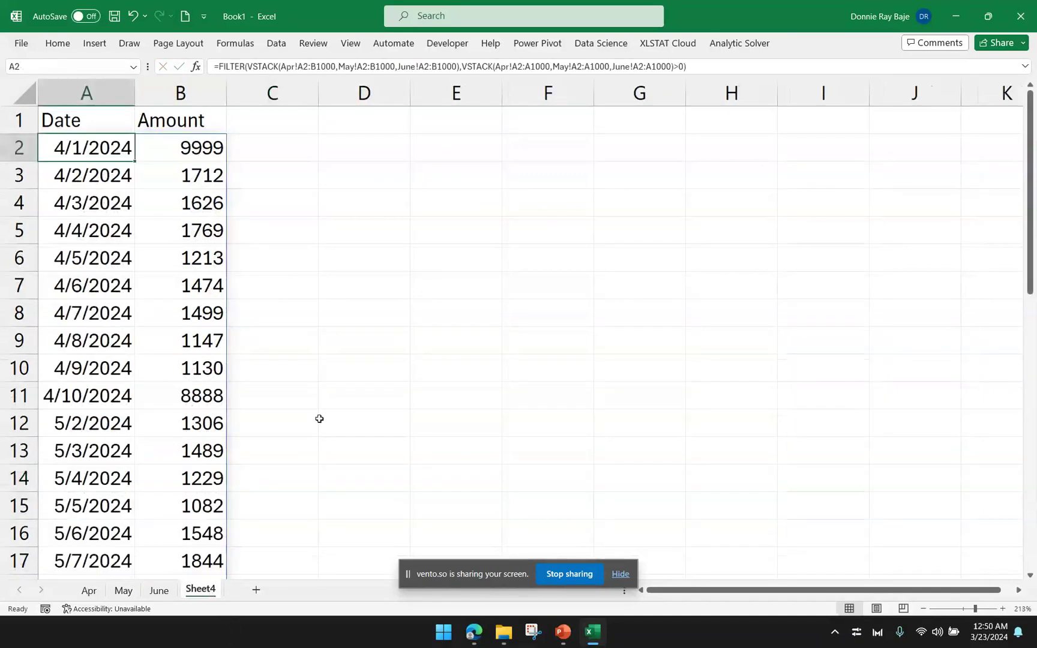
{"action": "scroll", "coordinate": [319, 418], "scroll_direction": "down", "scroll_amount": 3}
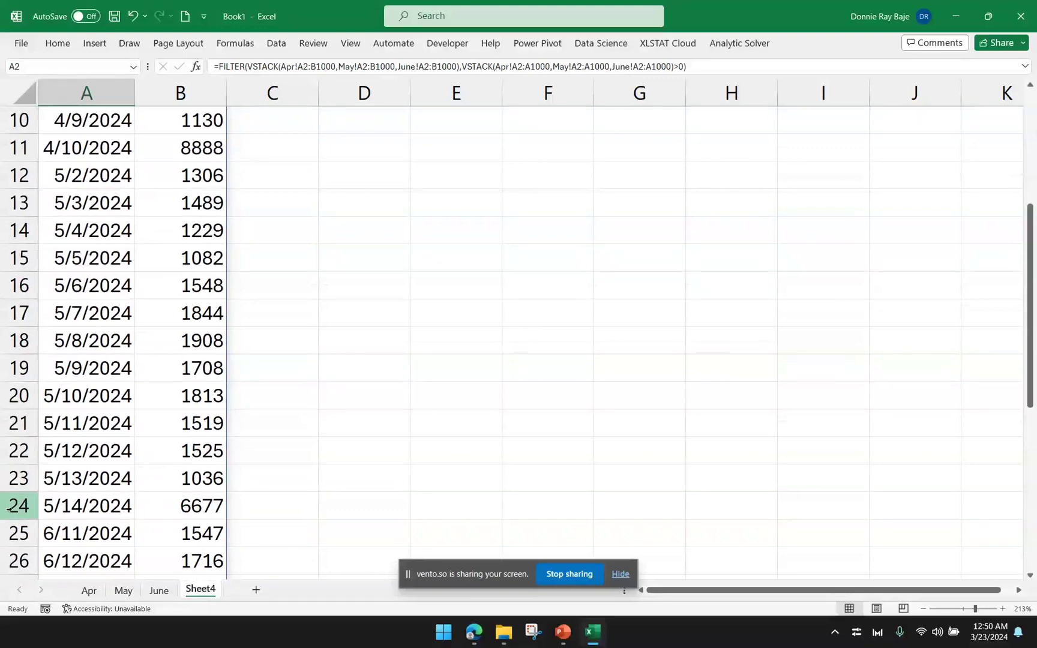
{"action": "left_click", "coordinate": [11, 508]}
{"action": "scroll", "coordinate": [505, 493], "scroll_direction": "down", "scroll_amount": 1}
{"action": "scroll", "coordinate": [504, 492], "scroll_direction": "up", "scroll_amount": 4}
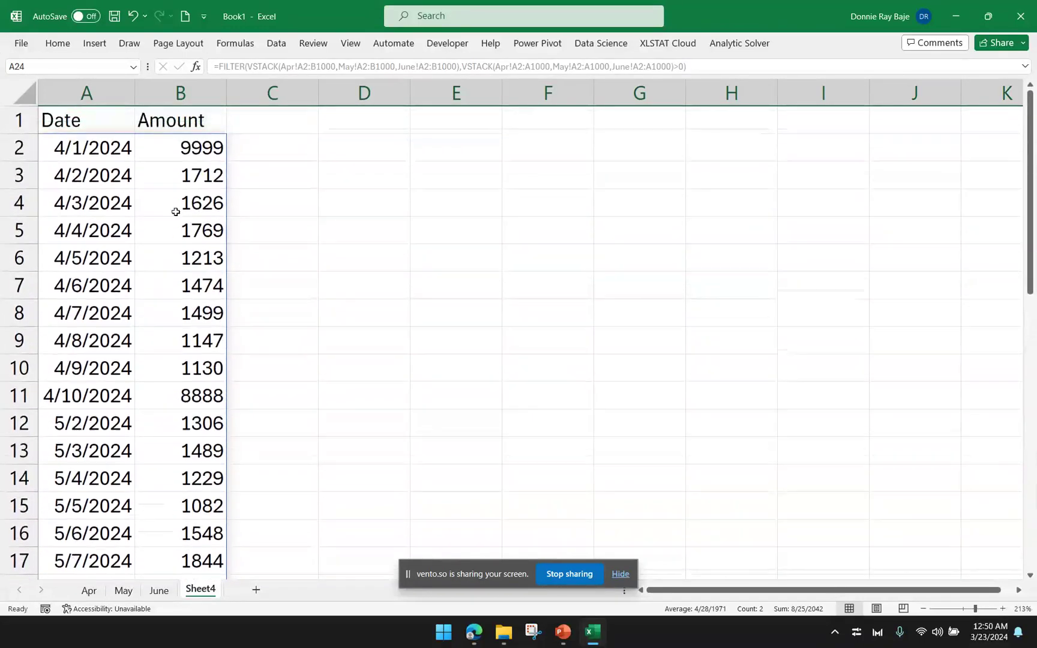
{"action": "double_click", "coordinate": [85, 147]}
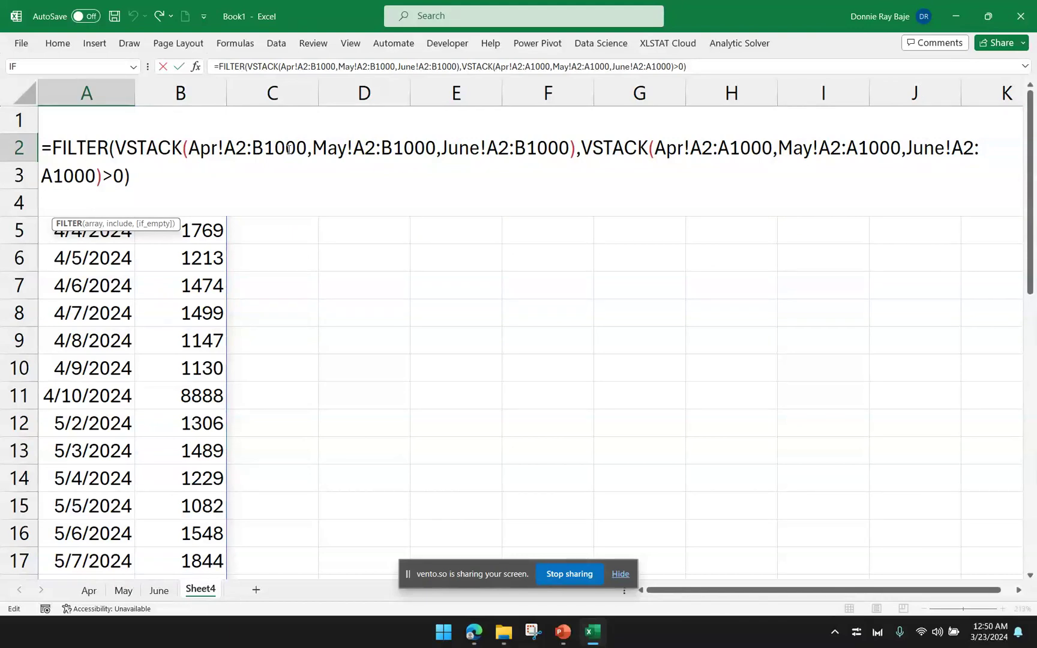
{"action": "key", "text": "Return"}
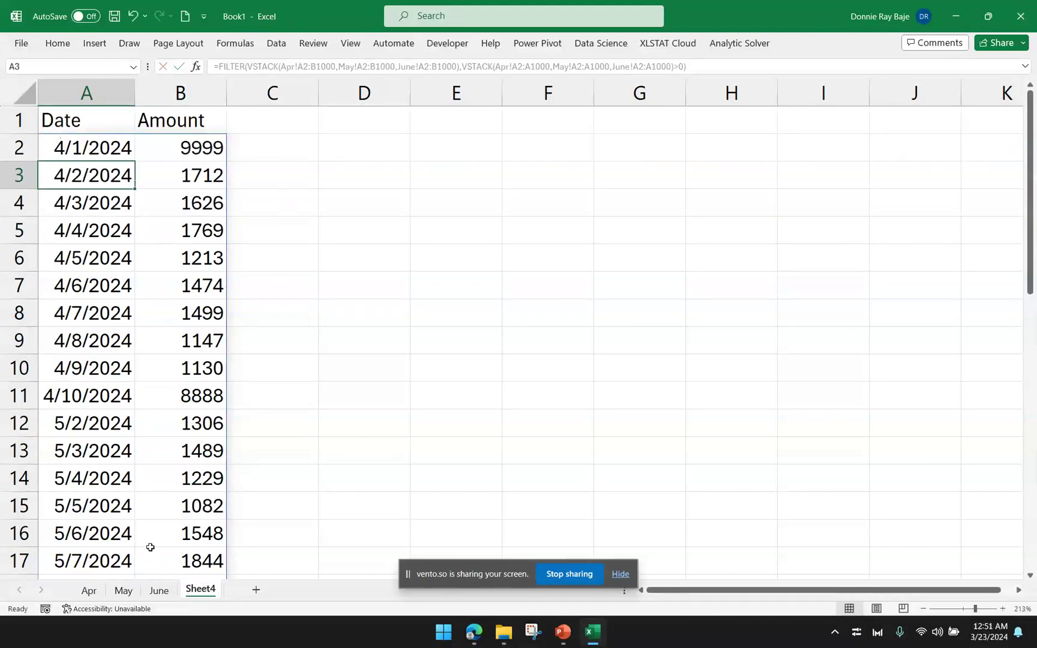
{"action": "left_click", "coordinate": [88, 593]}
{"action": "scroll", "coordinate": [206, 453], "scroll_direction": "down", "scroll_amount": 1}
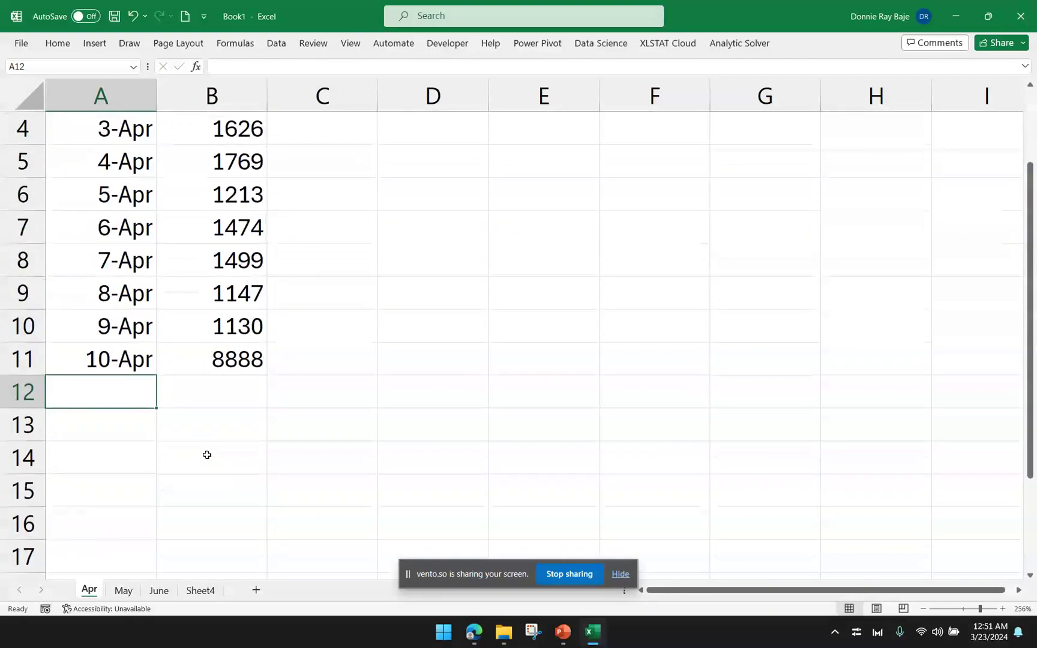
{"action": "scroll", "coordinate": [203, 542], "scroll_direction": "up", "scroll_amount": 1}
{"action": "left_click", "coordinate": [201, 590]}
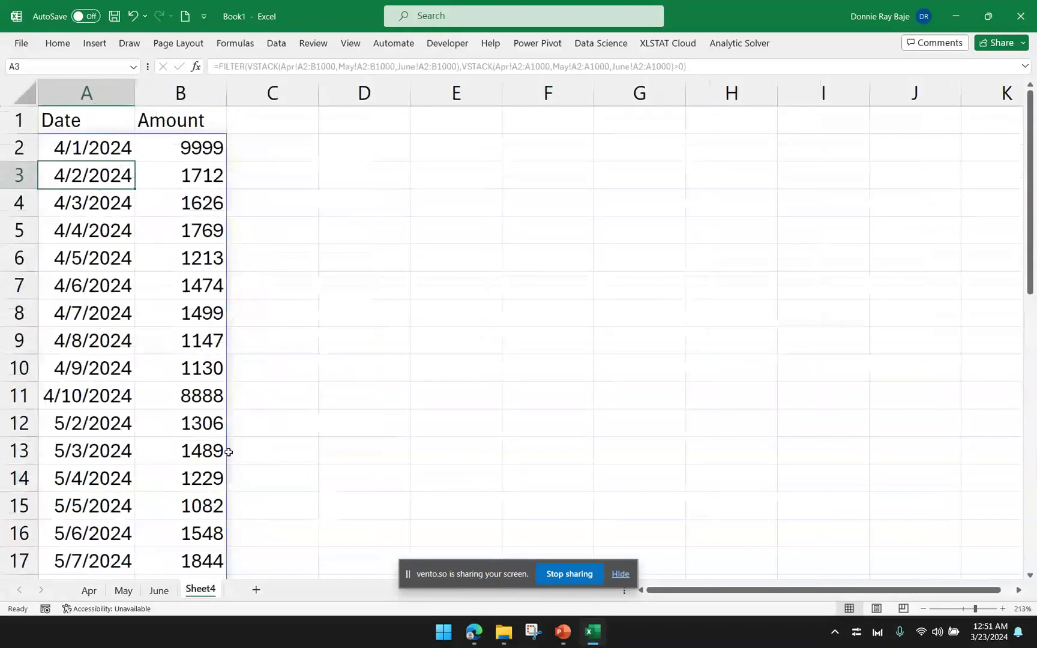
{"action": "scroll", "coordinate": [207, 453], "scroll_direction": "down", "scroll_amount": 2}
{"action": "scroll", "coordinate": [207, 452], "scroll_direction": "down", "scroll_amount": 2}
{"action": "scroll", "coordinate": [208, 452], "scroll_direction": "up", "scroll_amount": 4}
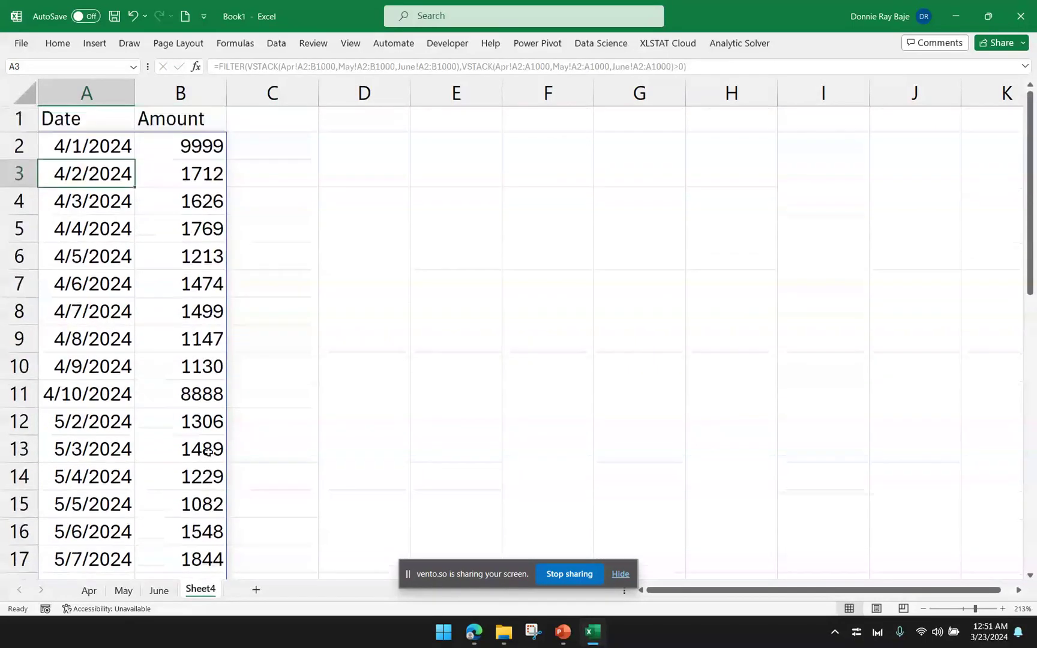
{"action": "left_click", "coordinate": [121, 147]}
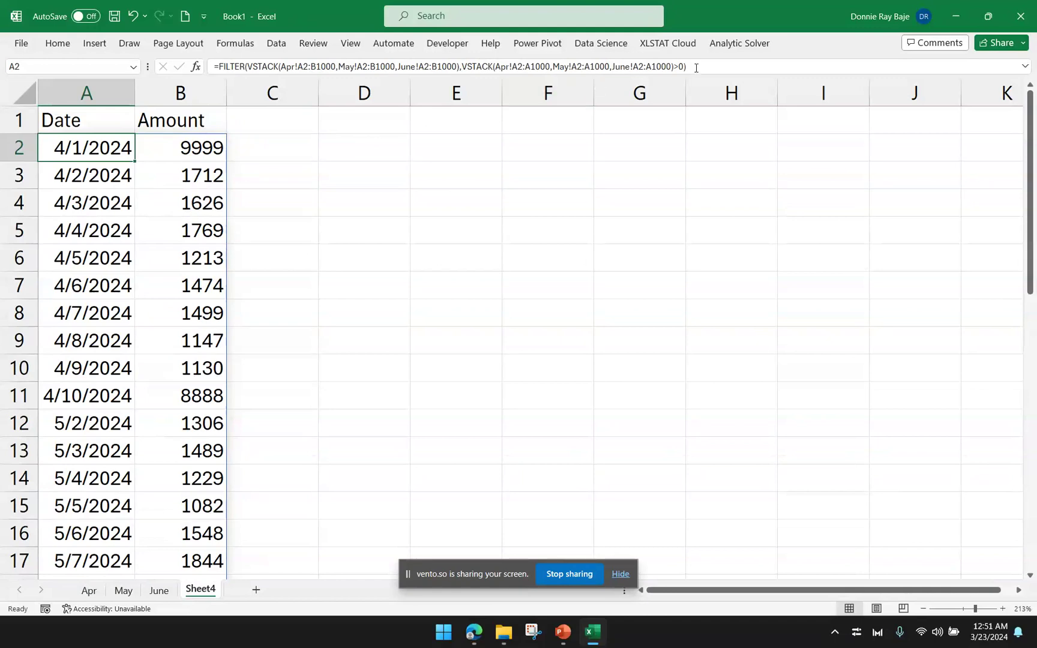
{"action": "left_click_drag", "start_coordinate": [697, 66], "coordinate": [215, 67]}
{"action": "key", "text": "Escape"}
Step: Copy the Date and Amount headers from A1:B1 to E1:F1
{"action": "left_click_drag", "start_coordinate": [106, 120], "coordinate": [198, 120]}
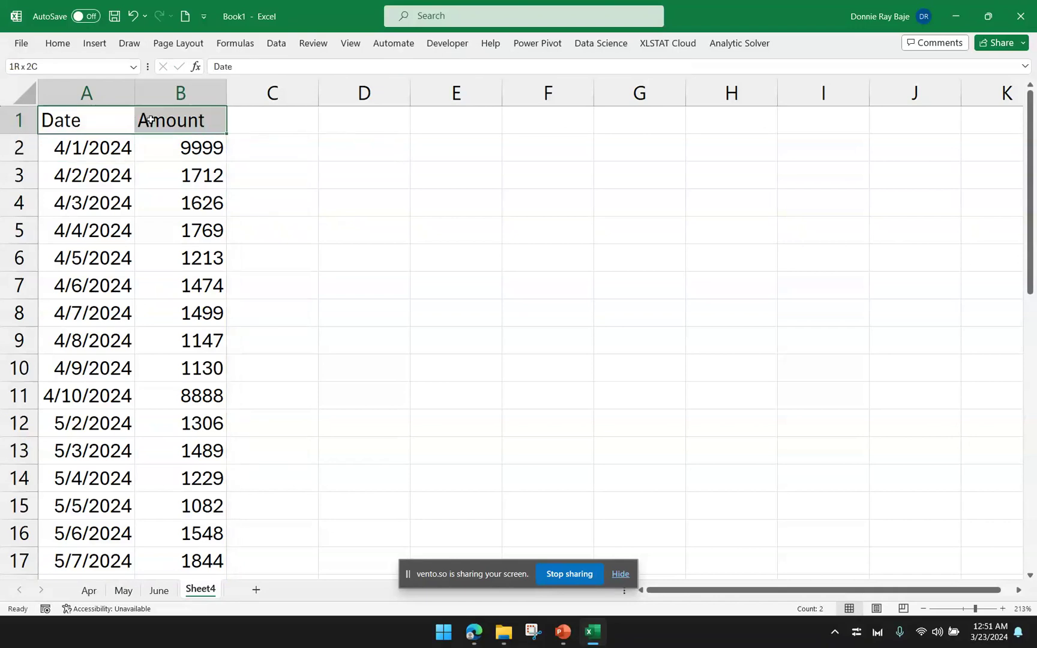
{"action": "key", "text": "ctrl+c"}
{"action": "left_click", "coordinate": [440, 126]}
{"action": "key", "text": "ctrl+v"}
{"action": "left_click", "coordinate": [462, 151]}
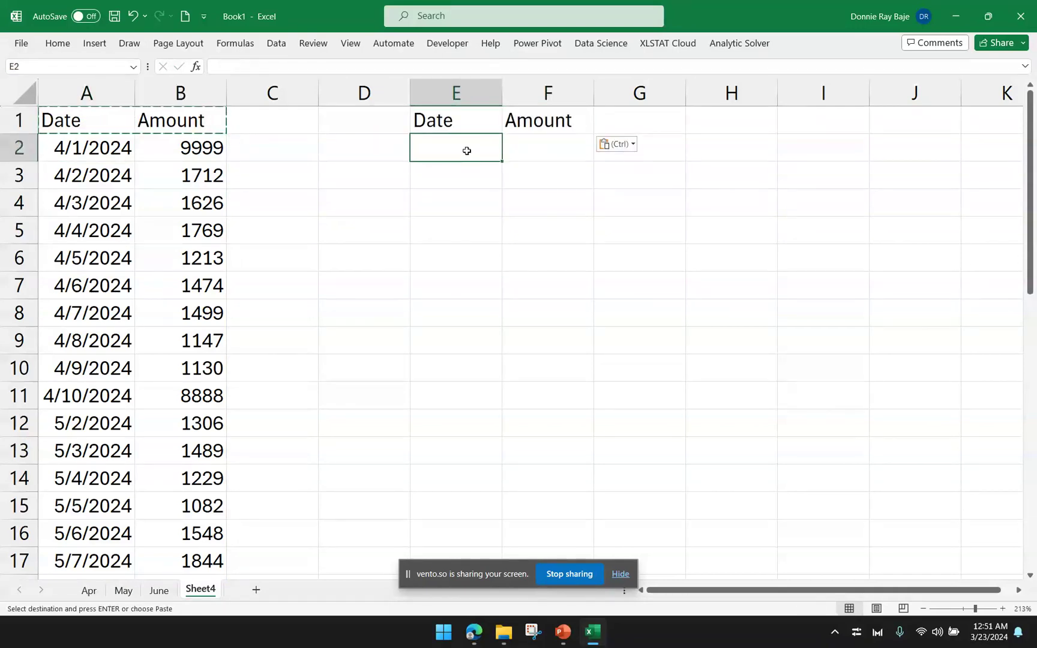
{"action": "key", "text": "Escape"}
Step: Enter =VSTACK(Apr:June!A2:B1000) in E2 and inspect its Apr:June sheet reference
{"action": "type", "text": "="}
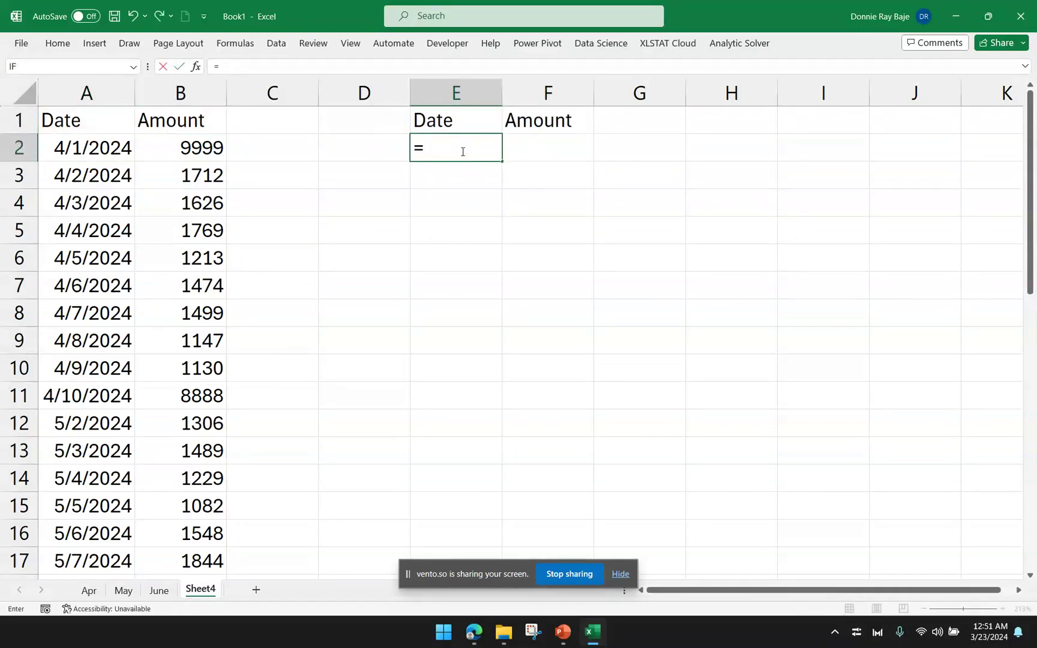
{"action": "type", "text": "VSTACK"}
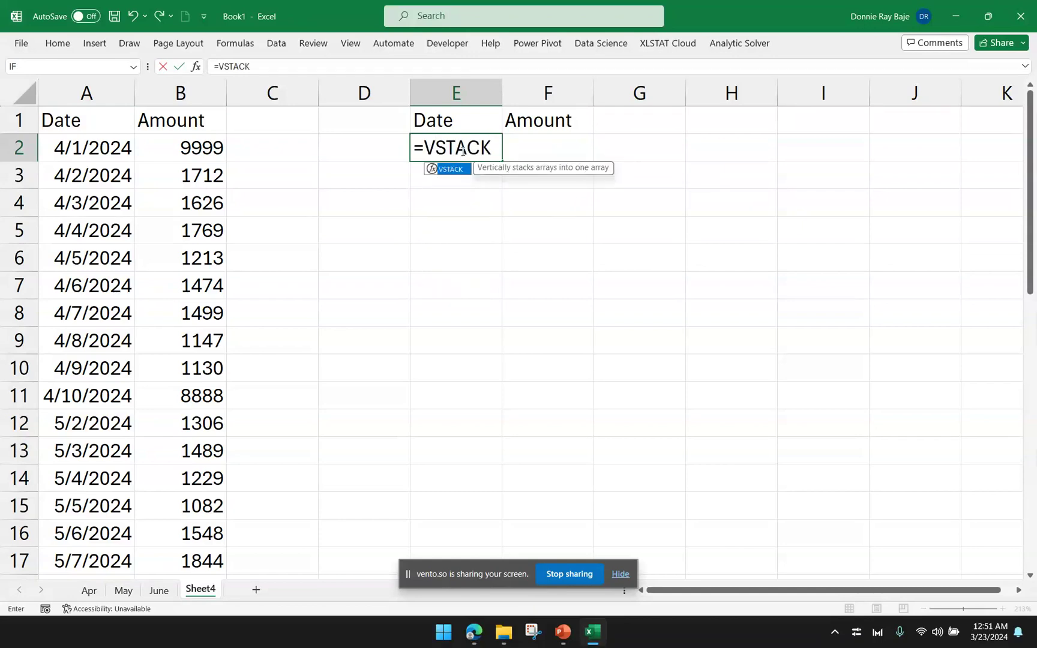
{"action": "type", "text": "("}
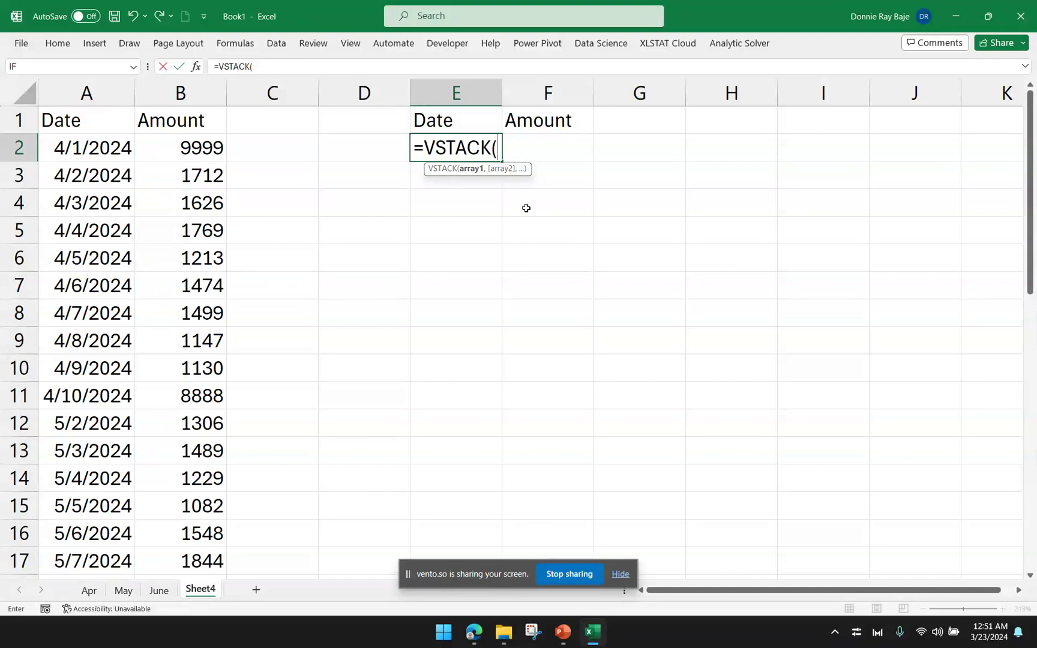
{"action": "type", "text": "Apr:June!"}
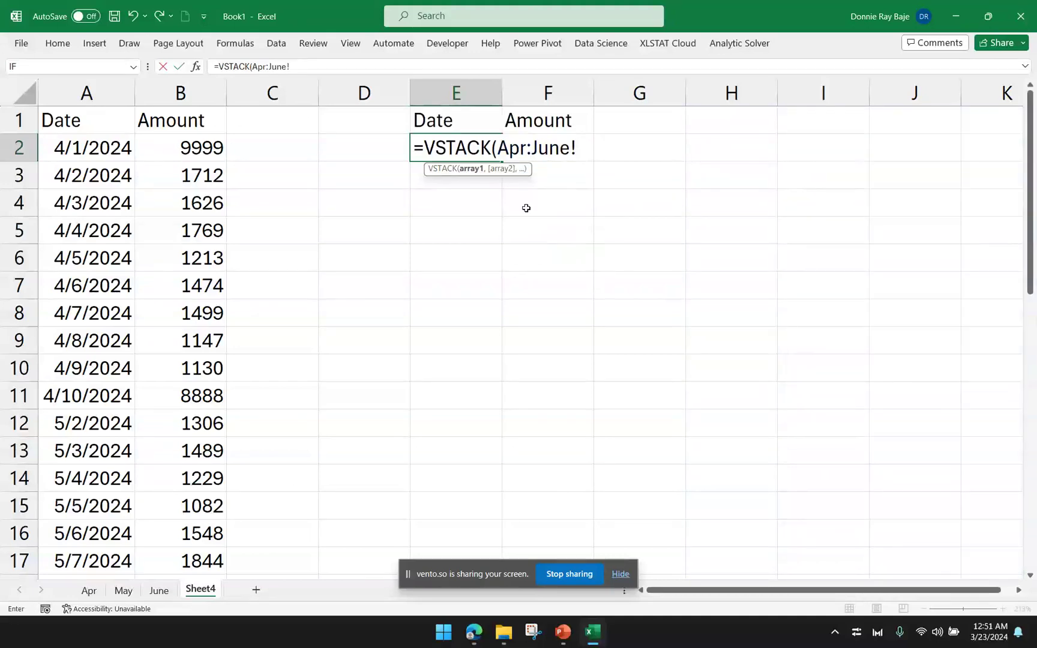
{"action": "type", "text": "A2:B1000"}
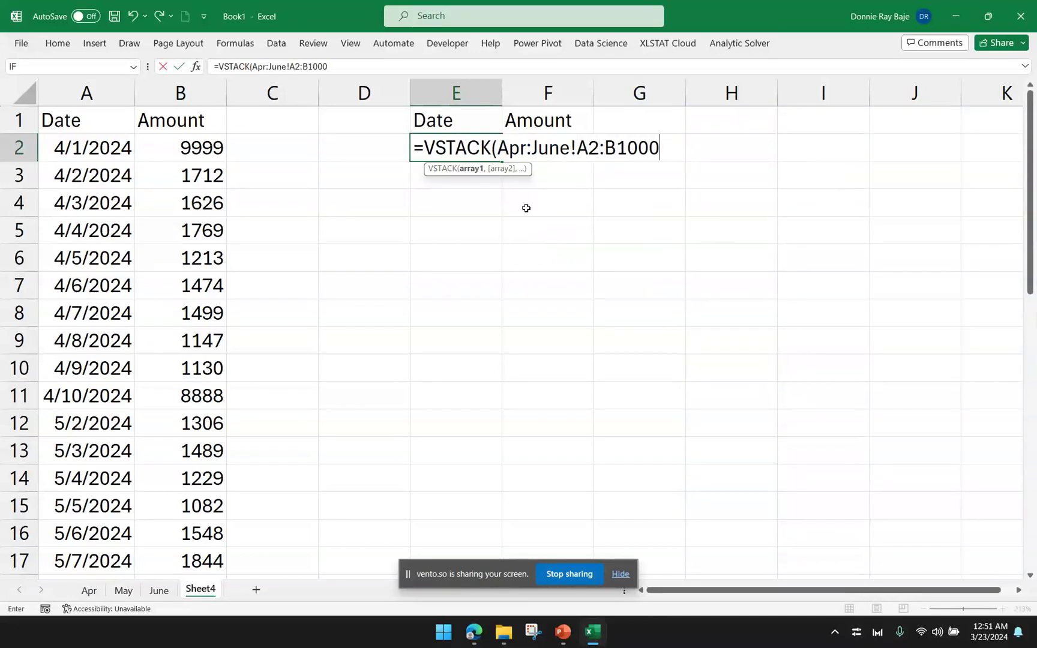
{"action": "type", "text": ")"}
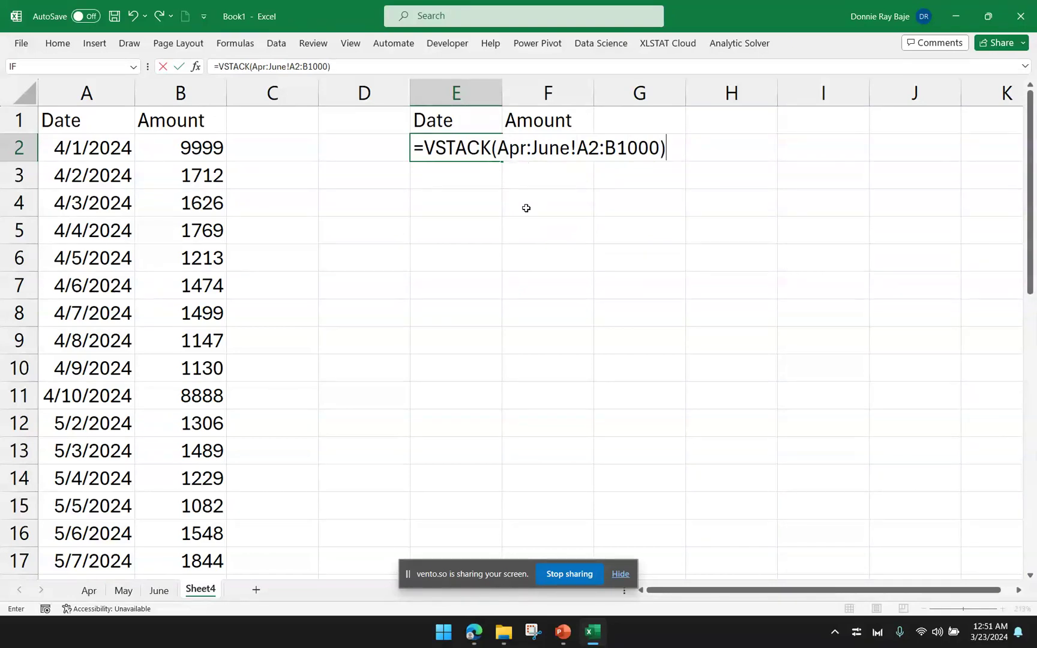
{"action": "left_click_drag", "start_coordinate": [498, 148], "coordinate": [573, 146]}
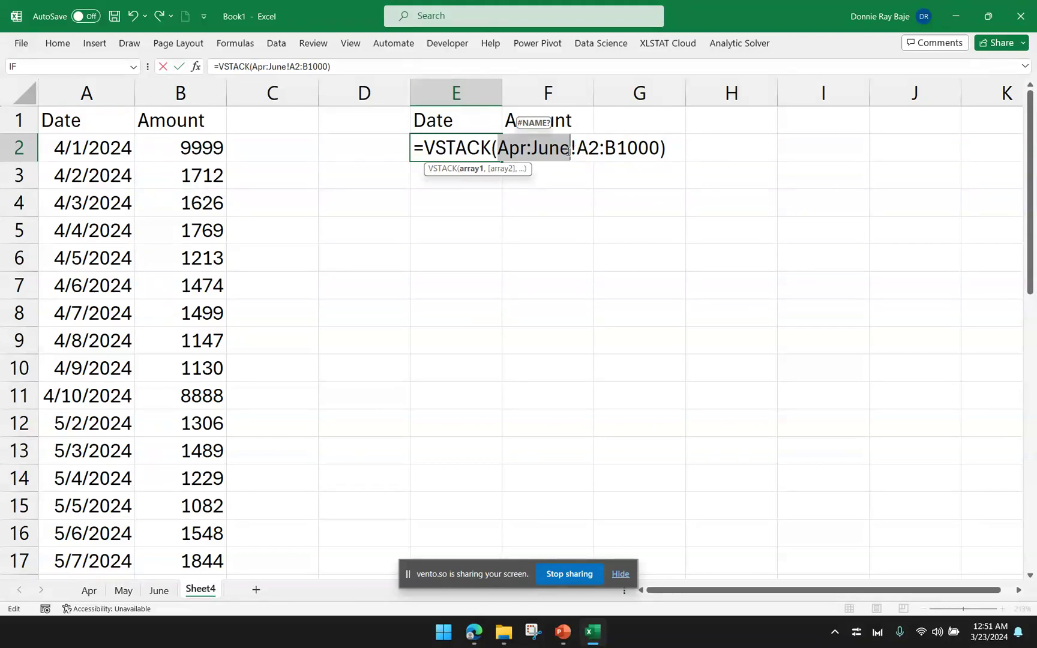
{"action": "left_click", "coordinate": [521, 151]}
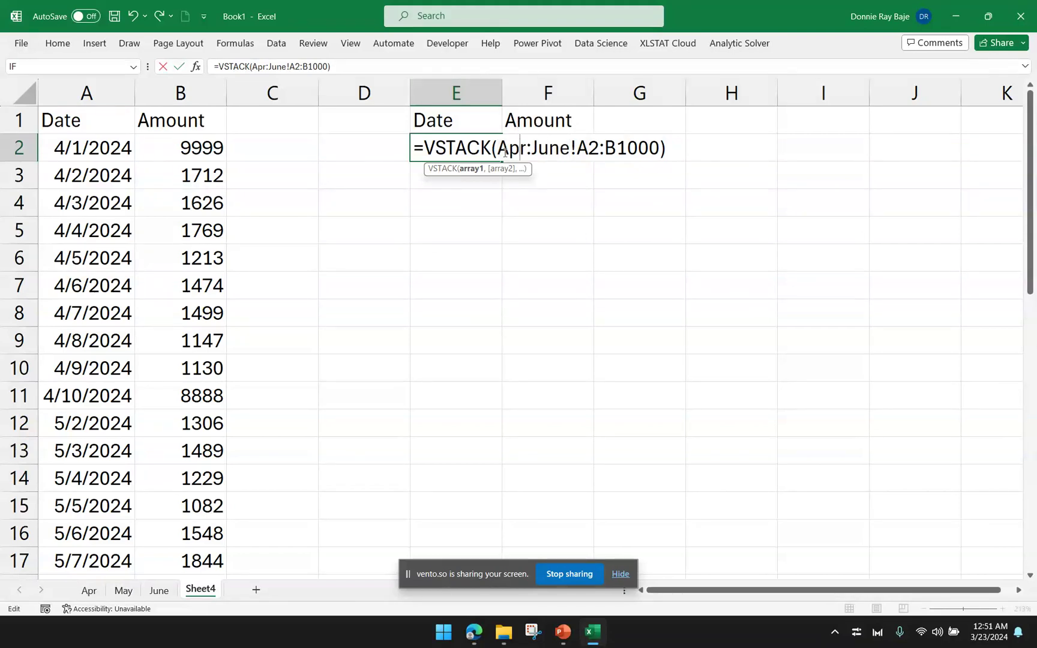
{"action": "left_click_drag", "start_coordinate": [498, 148], "coordinate": [570, 148]}
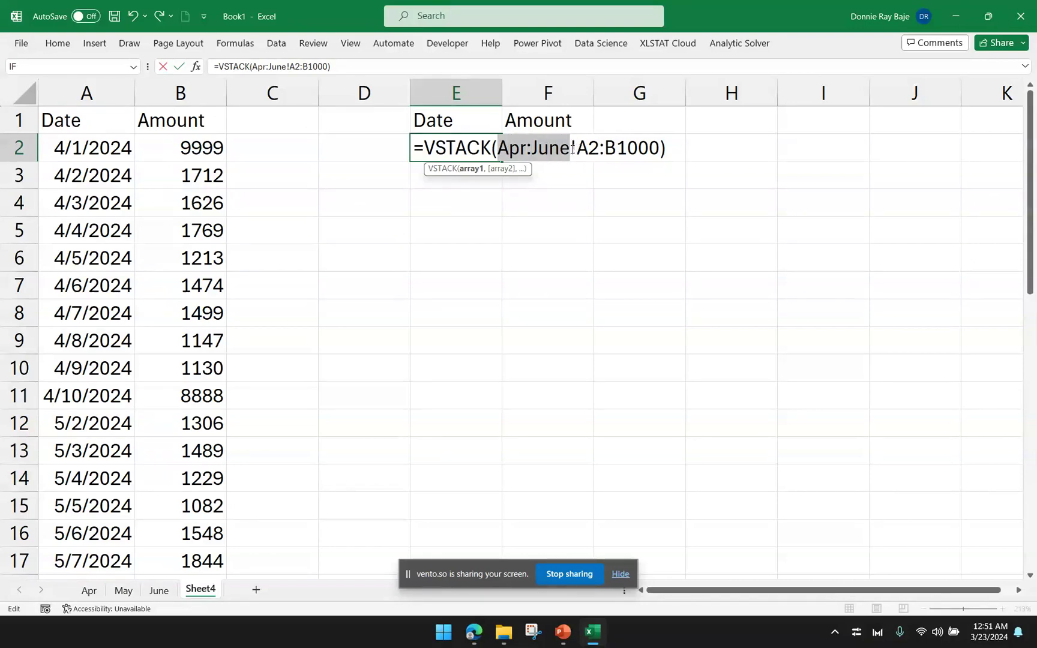
{"action": "left_click", "coordinate": [530, 149]}
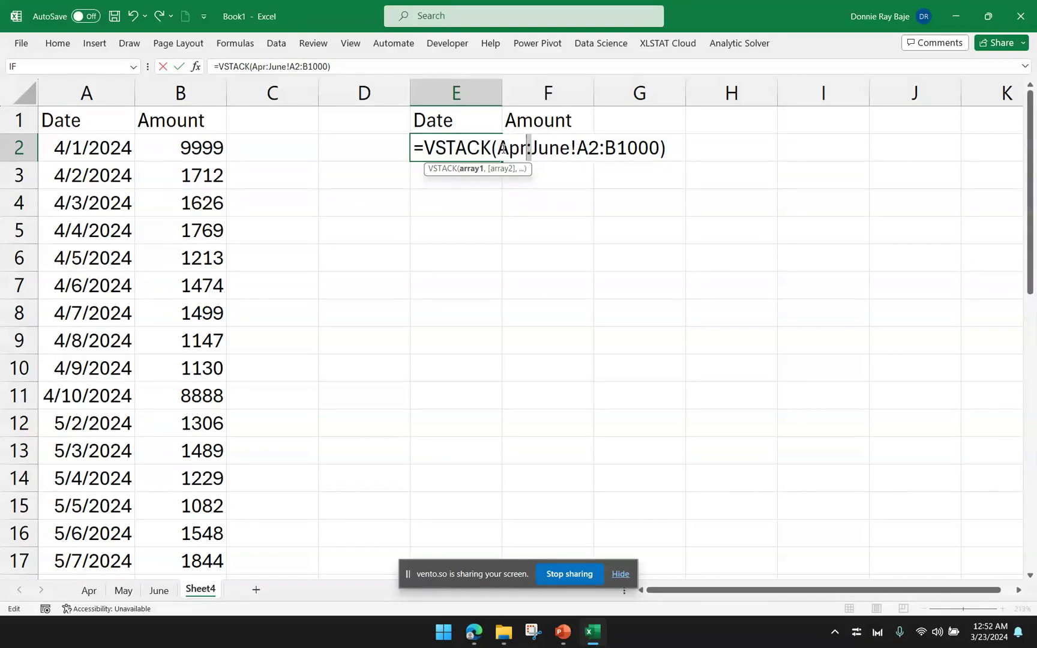
{"action": "double_click", "coordinate": [502, 148]}
{"action": "double_click", "coordinate": [551, 149]}
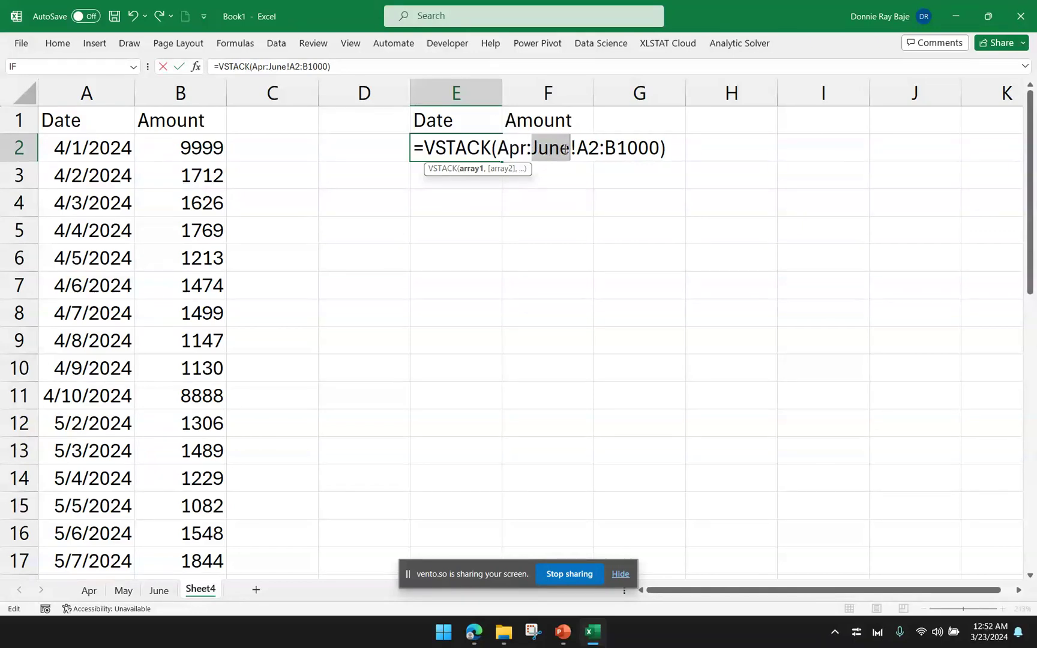
{"action": "left_click", "coordinate": [602, 151]}
Step: Commit the VSTACK formula and scroll through its spilled dates, amounts and zero rows
{"action": "key", "text": "Return"}
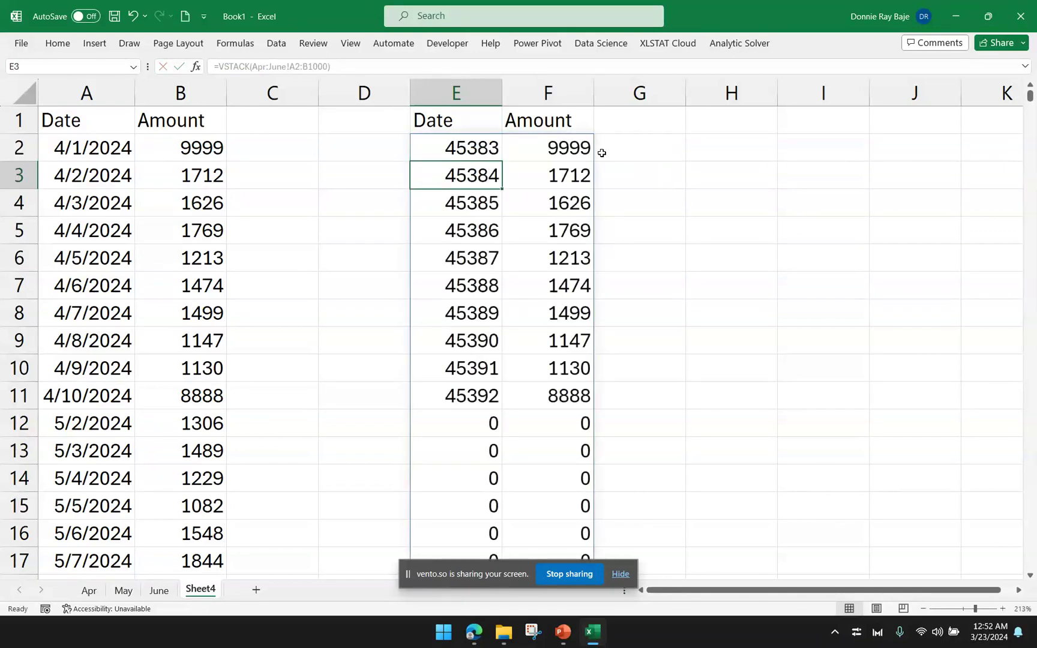
{"action": "left_click", "coordinate": [505, 151]}
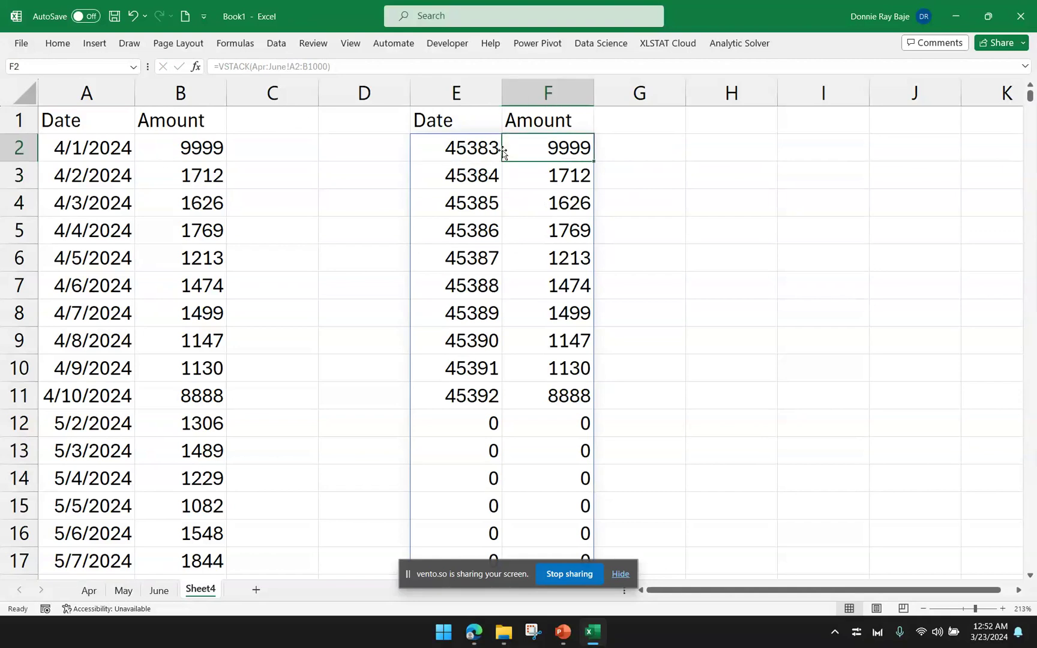
{"action": "scroll", "coordinate": [509, 204], "scroll_direction": "down", "scroll_amount": 14}
{"action": "scroll", "coordinate": [510, 209], "scroll_direction": "down", "scroll_amount": 11}
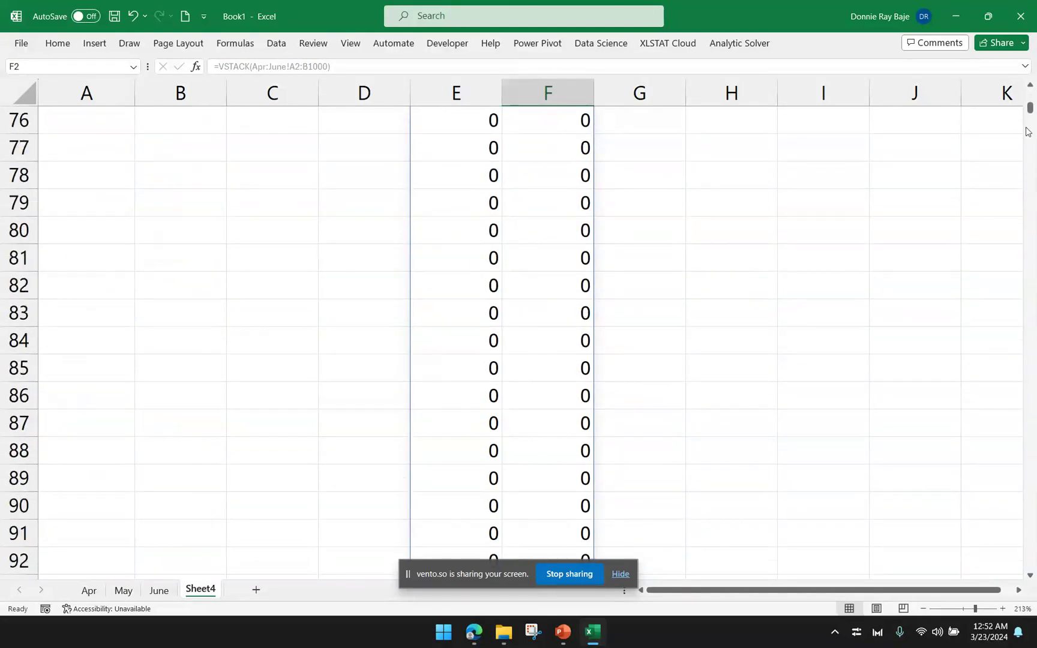
{"action": "mouse_move", "coordinate": [1029, 103]}
{"action": "left_mouse_down"}
{"action": "mouse_move", "coordinate": [1029, 279]}
{"action": "mouse_move", "coordinate": [1030, 93]}
{"action": "left_mouse_up"}
Step: Wrap E2's VSTACK expression in a FILTER( function
{"action": "left_click", "coordinate": [450, 149]}
{"action": "double_click", "coordinate": [450, 147]}
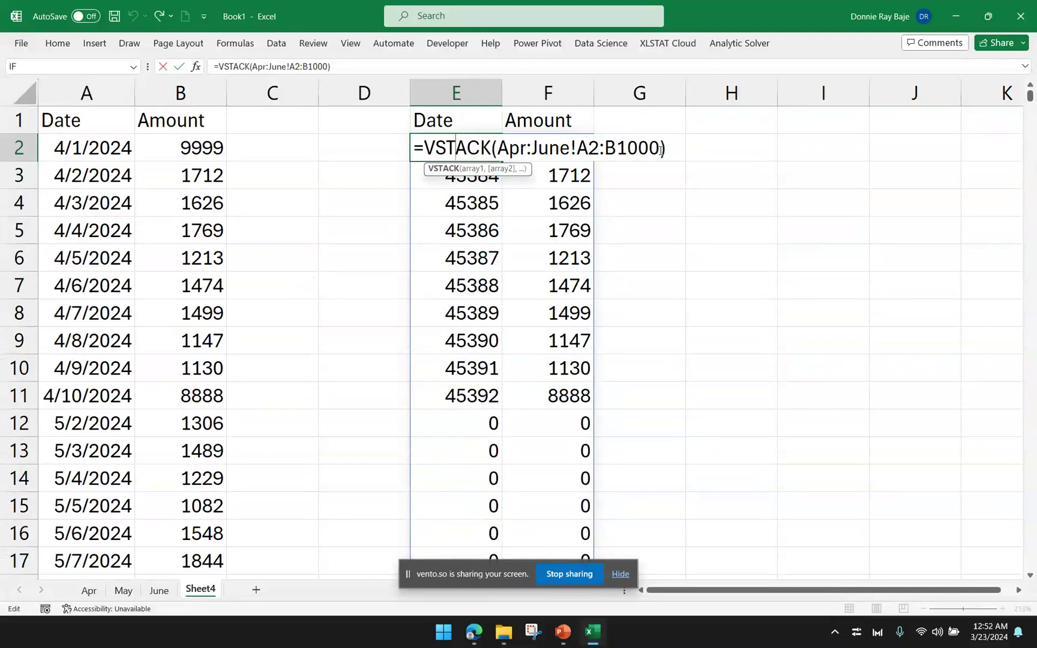
{"action": "left_click", "coordinate": [425, 147]}
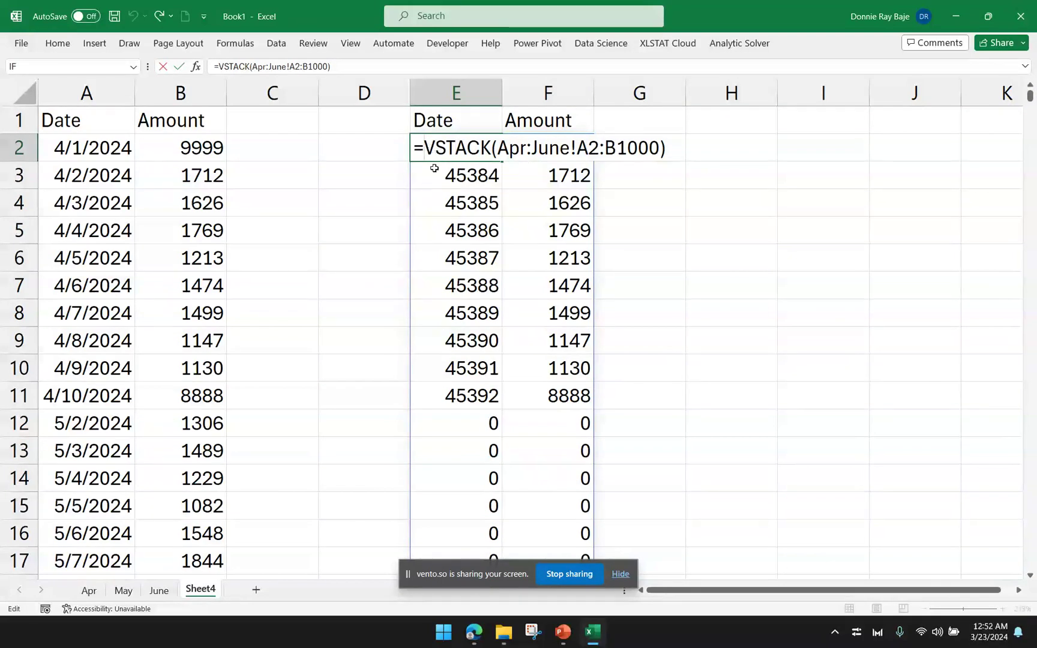
{"action": "left_click_drag", "start_coordinate": [425, 147], "coordinate": [740, 152]}
{"action": "key", "text": "Left"}
{"action": "type", "text": "FILTER("}
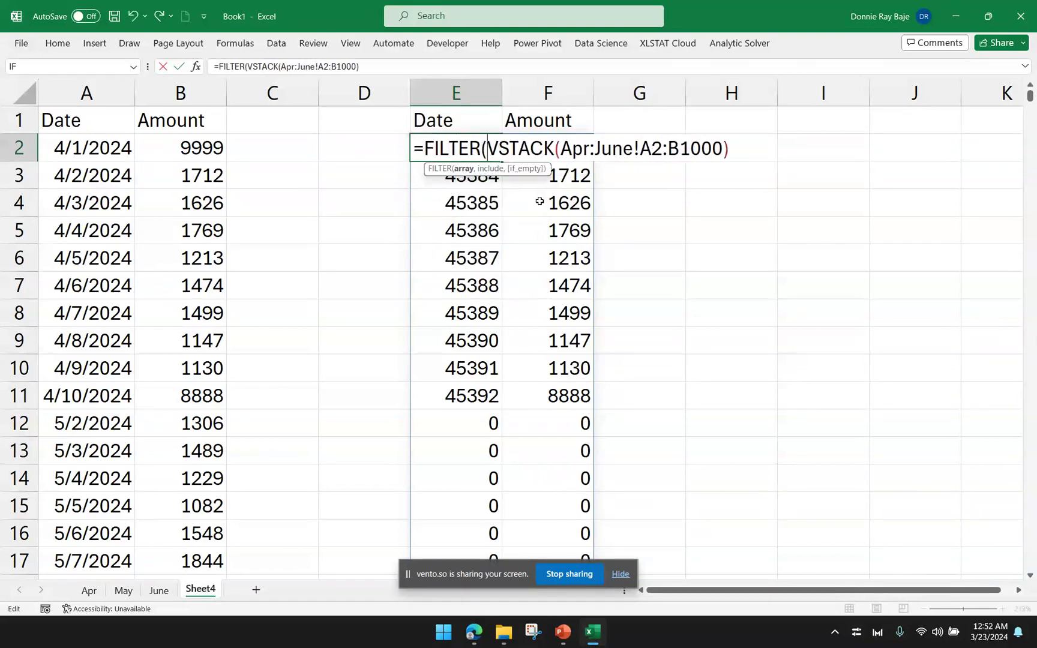
Step: Add the filter condition VSTACK(Apr:June!A2:A1000)>0 and close the FILTER formula
{"action": "left_click_drag", "start_coordinate": [487, 149], "coordinate": [740, 150]}
{"action": "key", "text": "ctrl+c"}
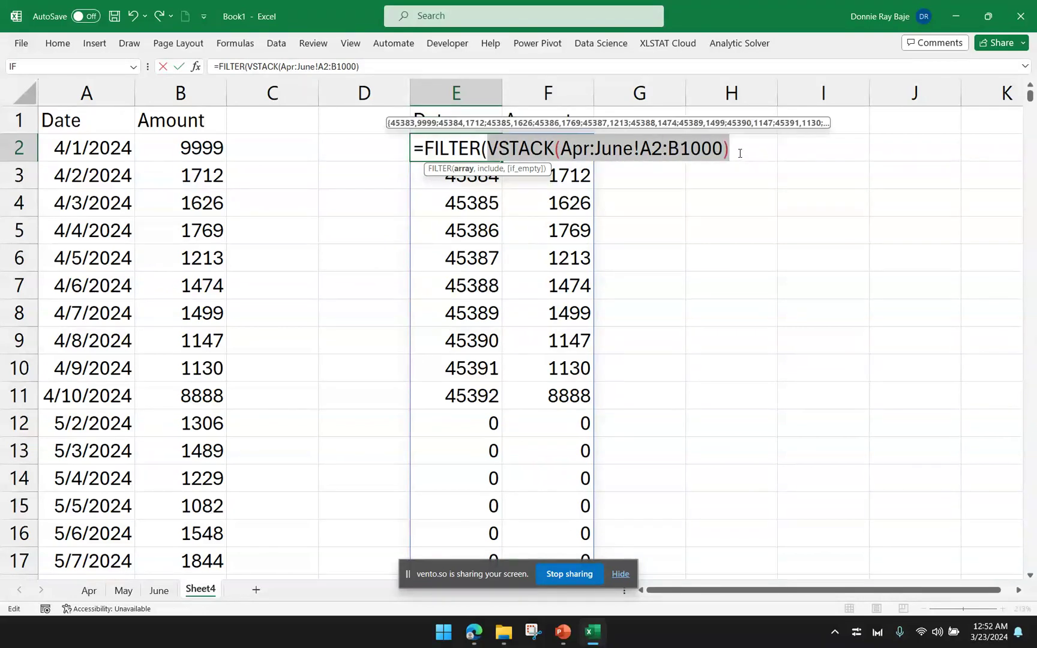
{"action": "left_click", "coordinate": [744, 161]}
{"action": "type", "text": ","}
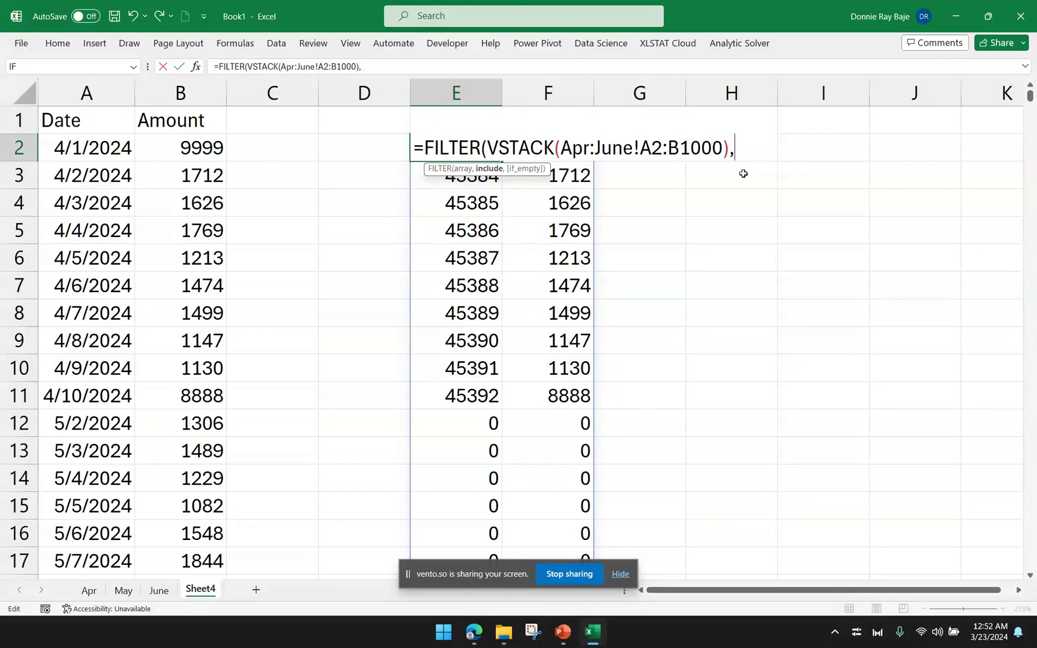
{"action": "key", "text": "ctrl+v"}
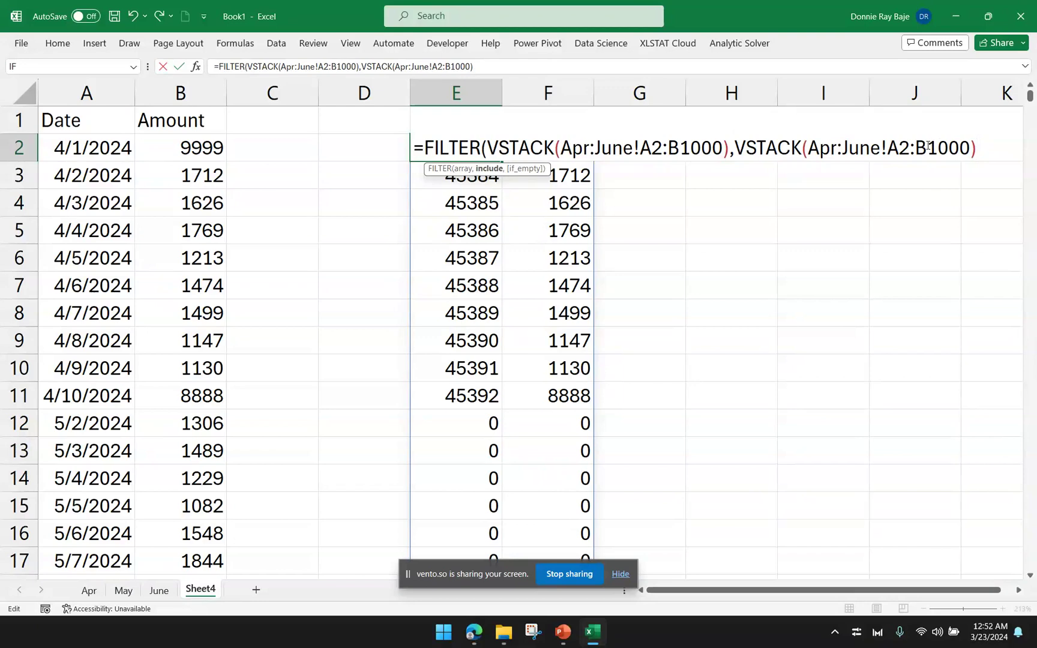
{"action": "left_click_drag", "start_coordinate": [926, 147], "coordinate": [914, 146]}
{"action": "type", "text": "A"}
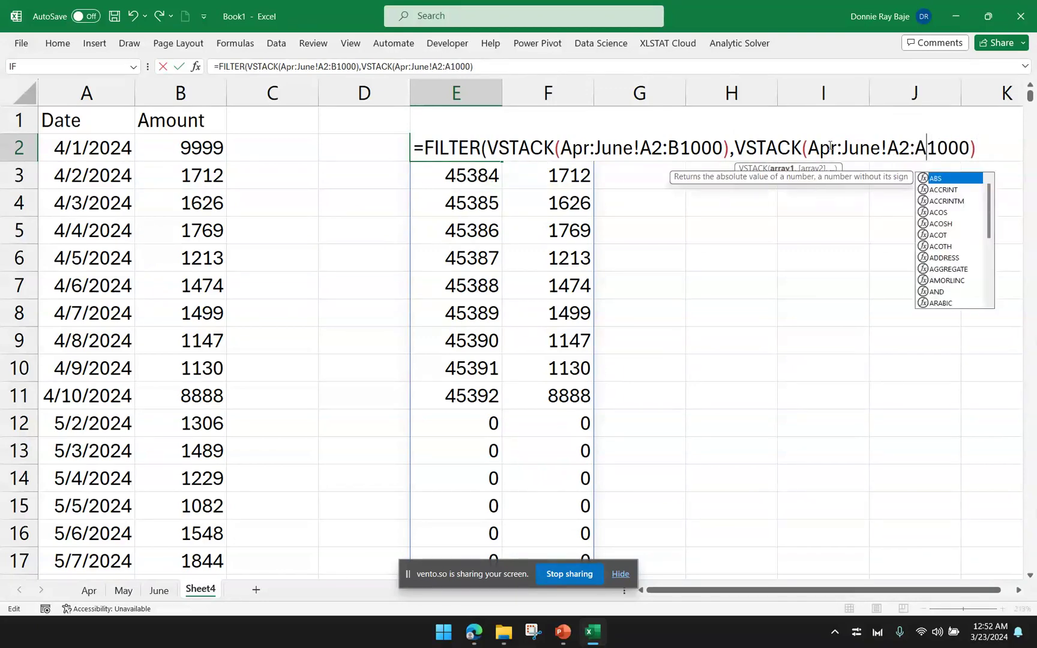
{"action": "left_click_drag", "start_coordinate": [734, 147], "coordinate": [958, 145]}
{"action": "left_click", "coordinate": [990, 153]}
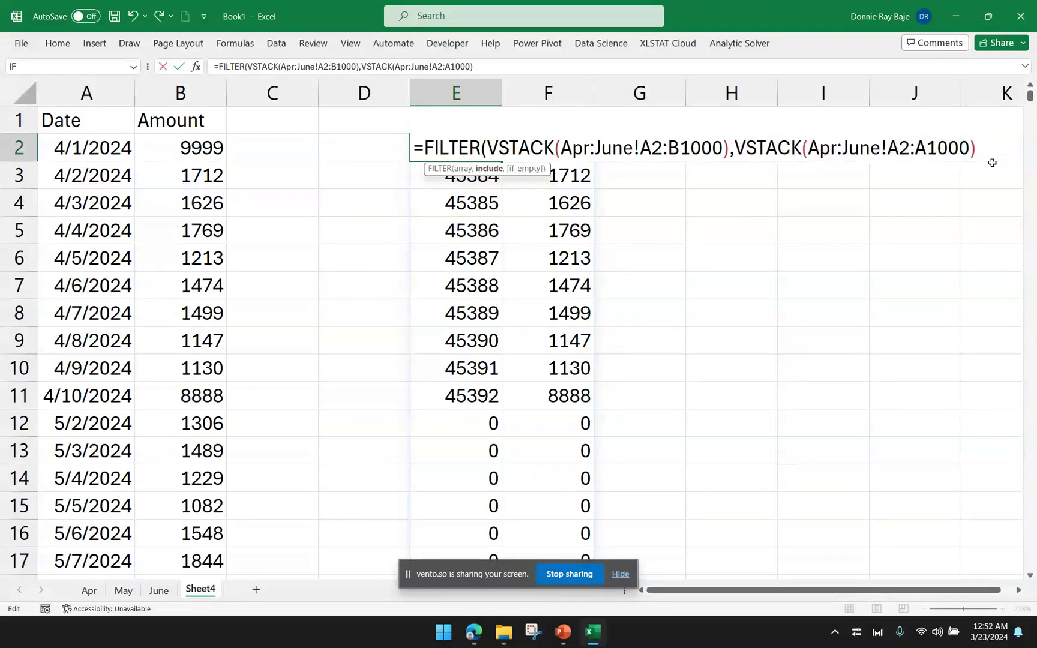
{"action": "type", "text": ">0)"}
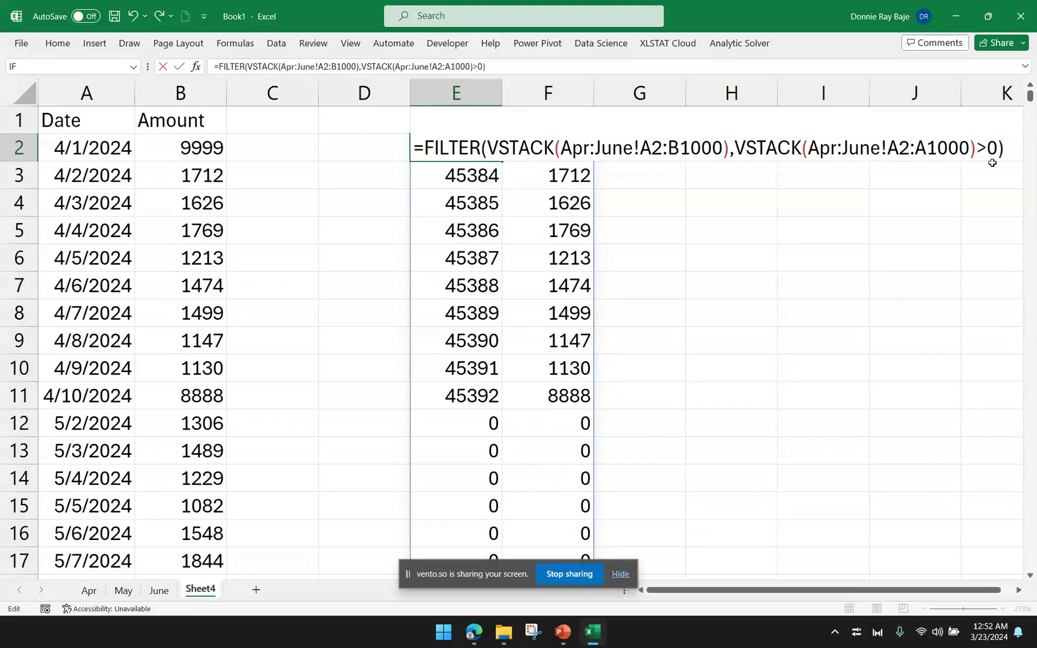
Step: Commit the FILTER formula in E2 and compare it with the long formula in A2
{"action": "key", "text": "Return"}
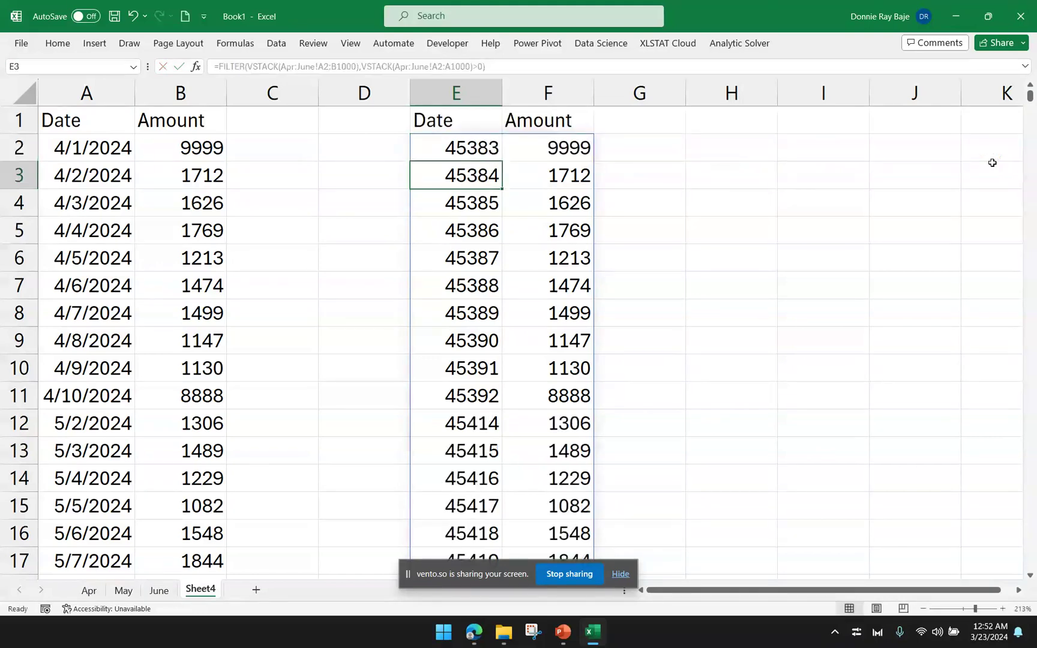
{"action": "left_click", "coordinate": [492, 145]}
{"action": "double_click", "coordinate": [492, 145]}
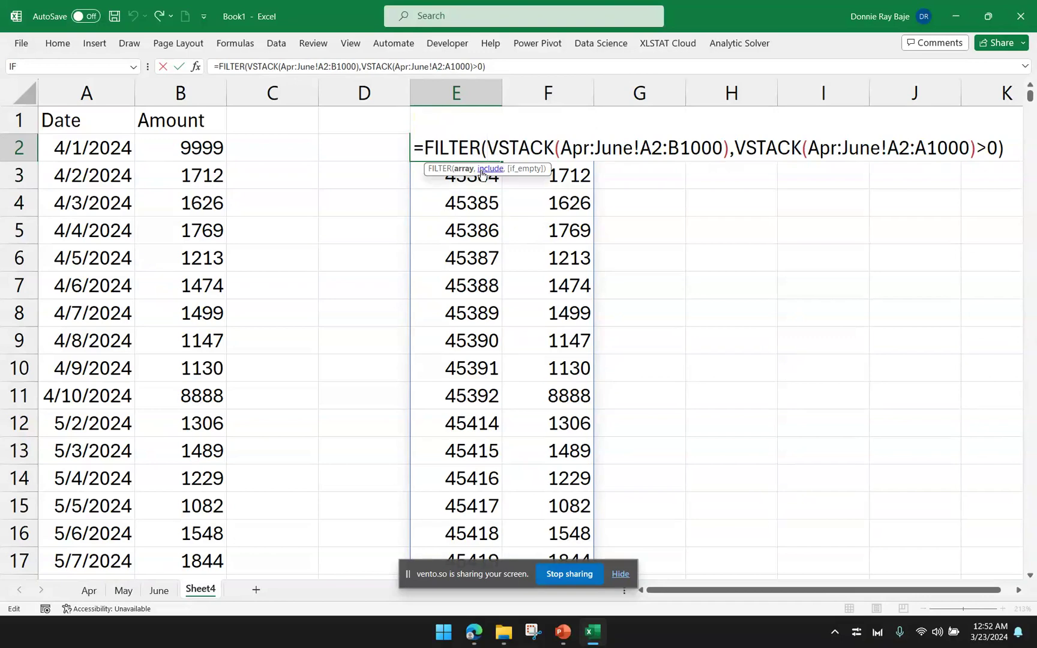
{"action": "key", "text": "Escape"}
{"action": "double_click", "coordinate": [124, 156]}
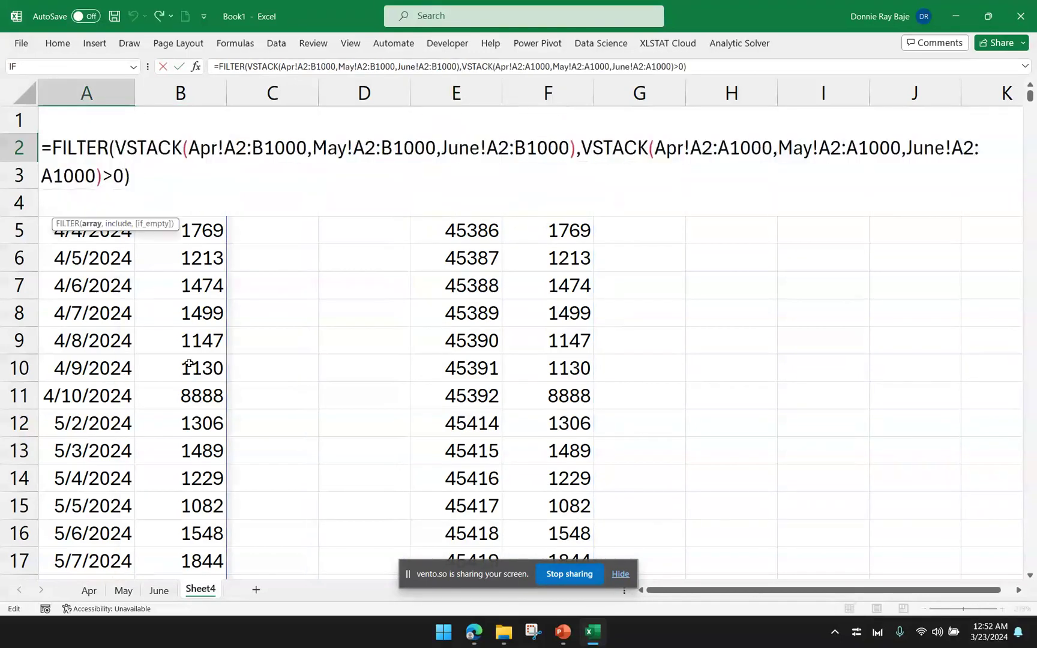
{"action": "key", "text": "Escape"}
Step: Format column E as Short Date so dates show like 4/1/2024
{"action": "left_click", "coordinate": [458, 144]}
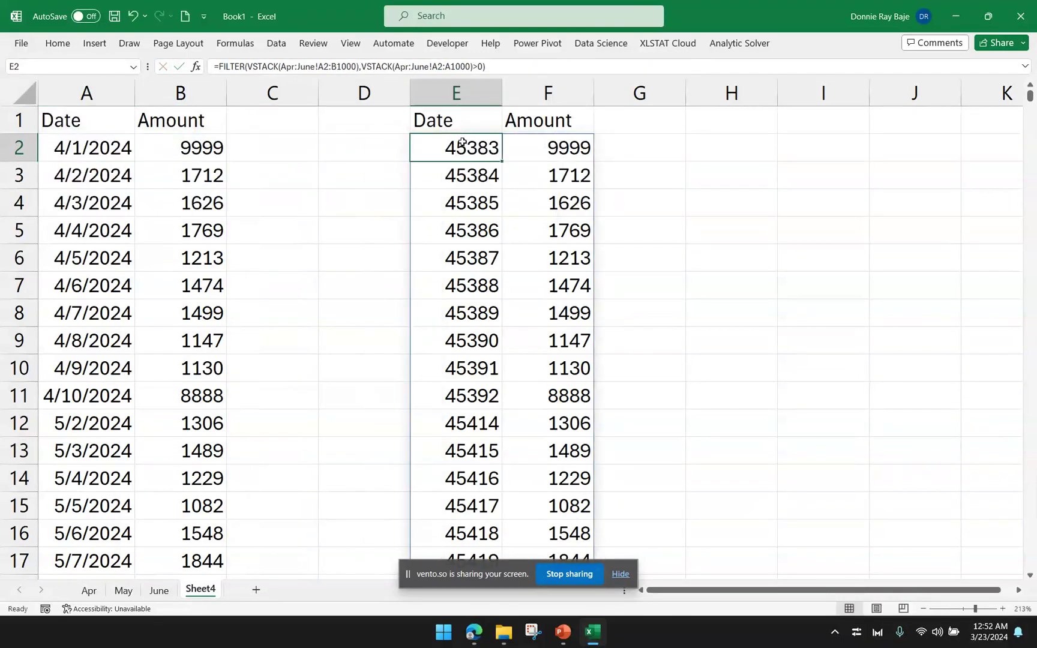
{"action": "left_click", "coordinate": [460, 93]}
{"action": "left_click", "coordinate": [58, 43]}
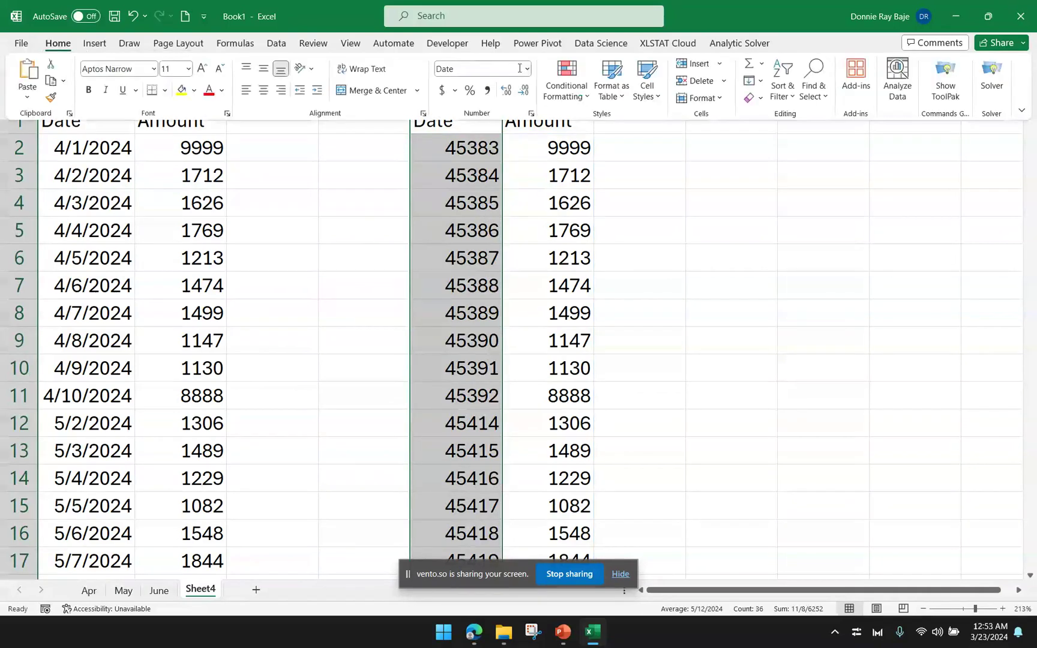
{"action": "left_click", "coordinate": [528, 69]}
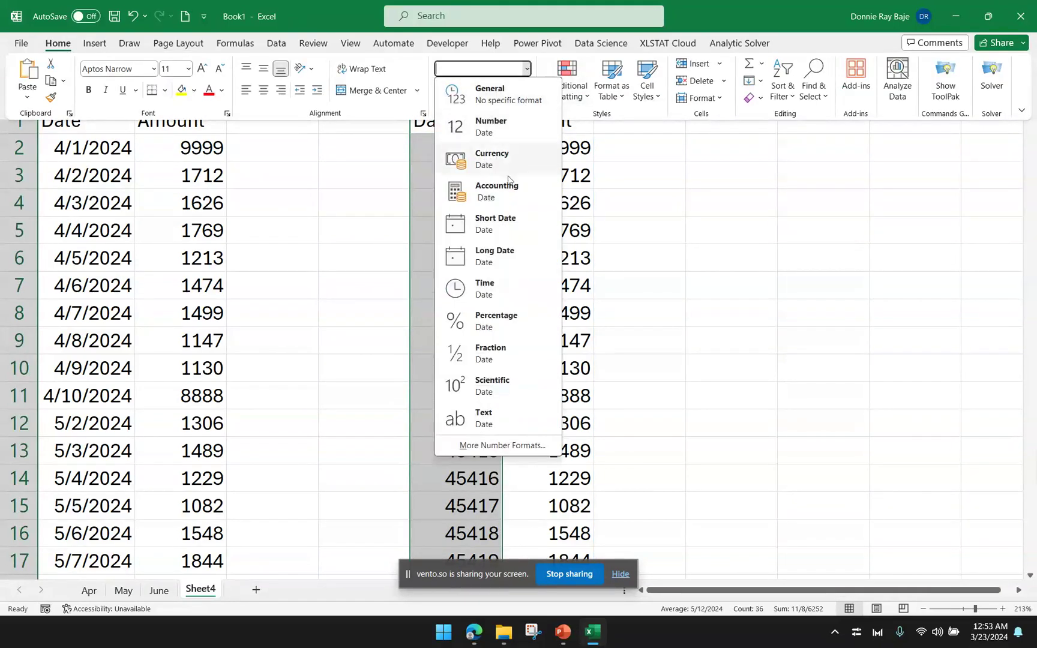
{"action": "left_click", "coordinate": [490, 226]}
{"action": "scroll", "coordinate": [424, 228], "scroll_direction": "down", "scroll_amount": 4}
{"action": "scroll", "coordinate": [430, 247], "scroll_direction": "down", "scroll_amount": 10}
{"action": "scroll", "coordinate": [435, 267], "scroll_direction": "up", "scroll_amount": 4}
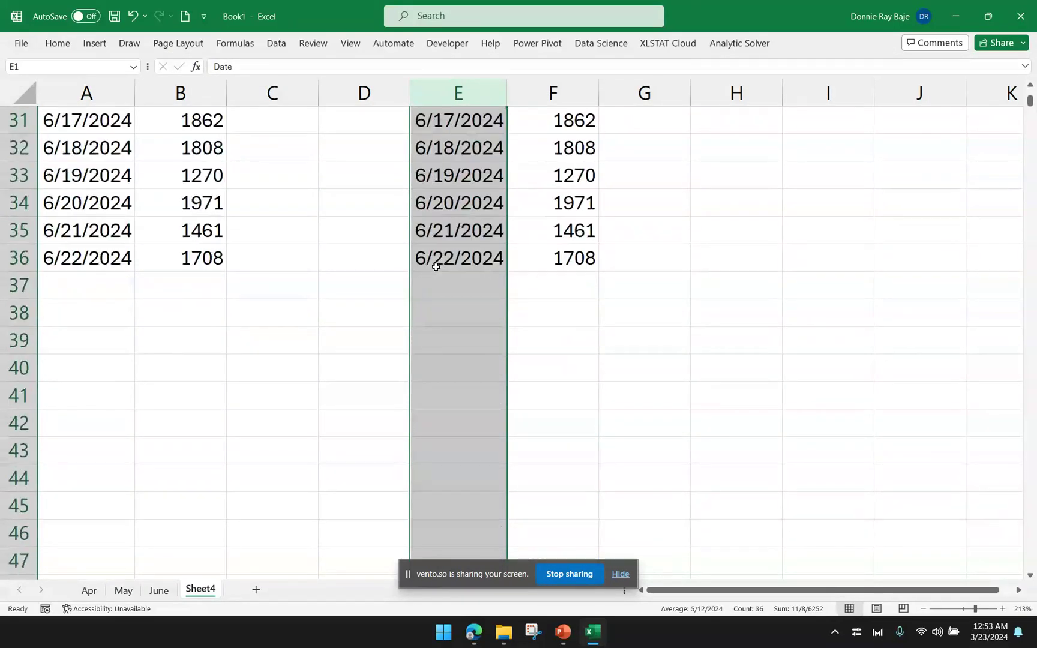
{"action": "scroll", "coordinate": [436, 267], "scroll_direction": "up", "scroll_amount": 10}
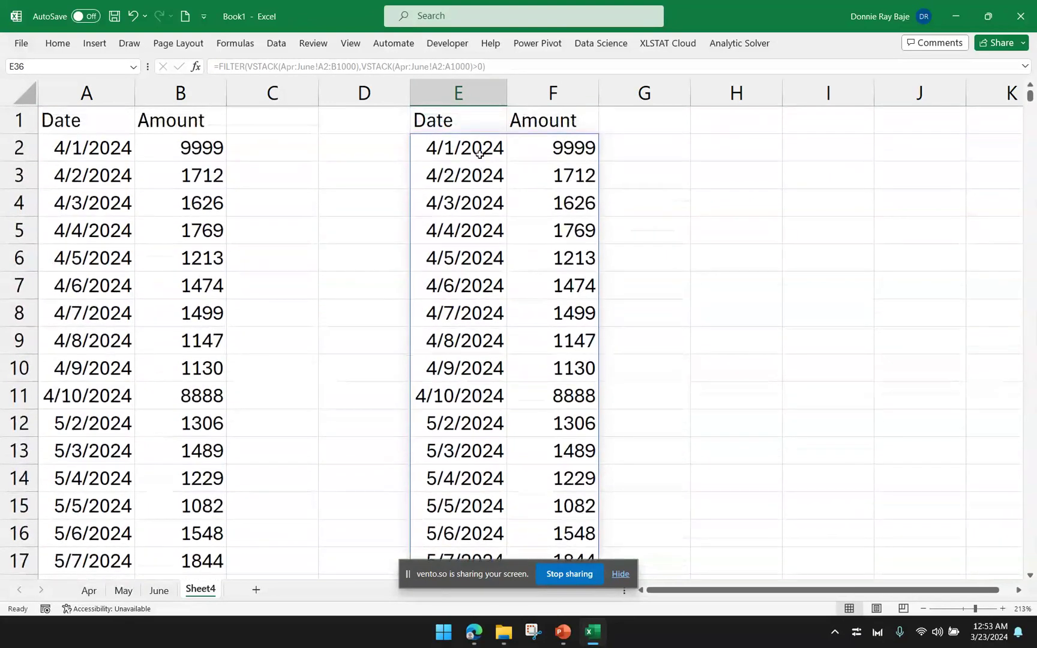
{"action": "double_click", "coordinate": [481, 150]}
{"action": "key", "text": "Escape"}
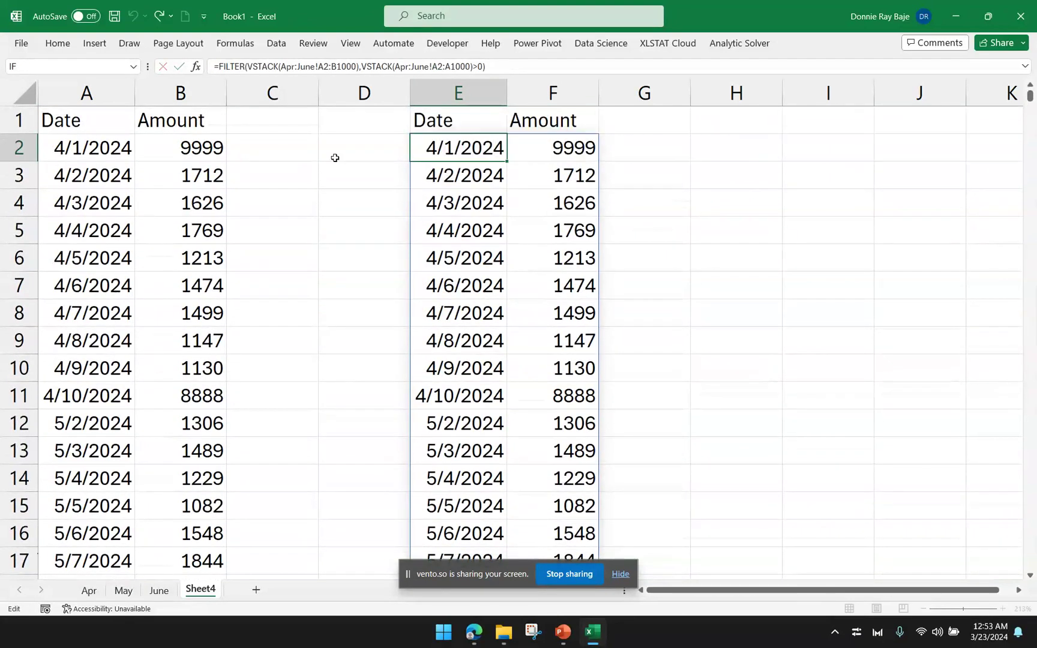
{"action": "double_click", "coordinate": [75, 148]}
{"action": "key", "text": "Escape"}
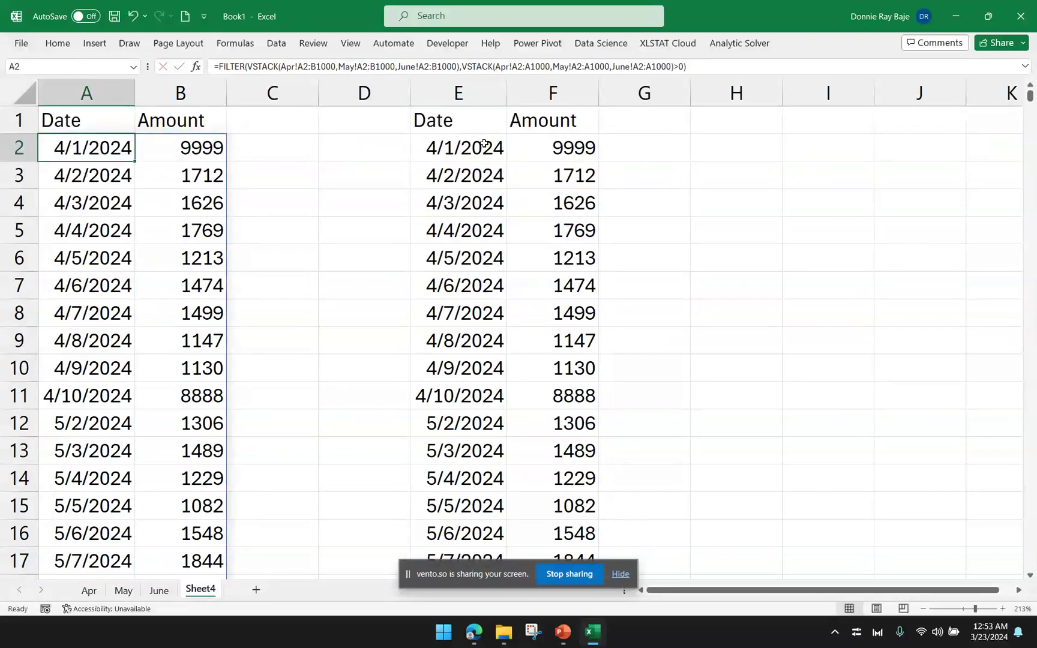
{"action": "left_click", "coordinate": [480, 148]}
{"action": "double_click", "coordinate": [480, 148]}
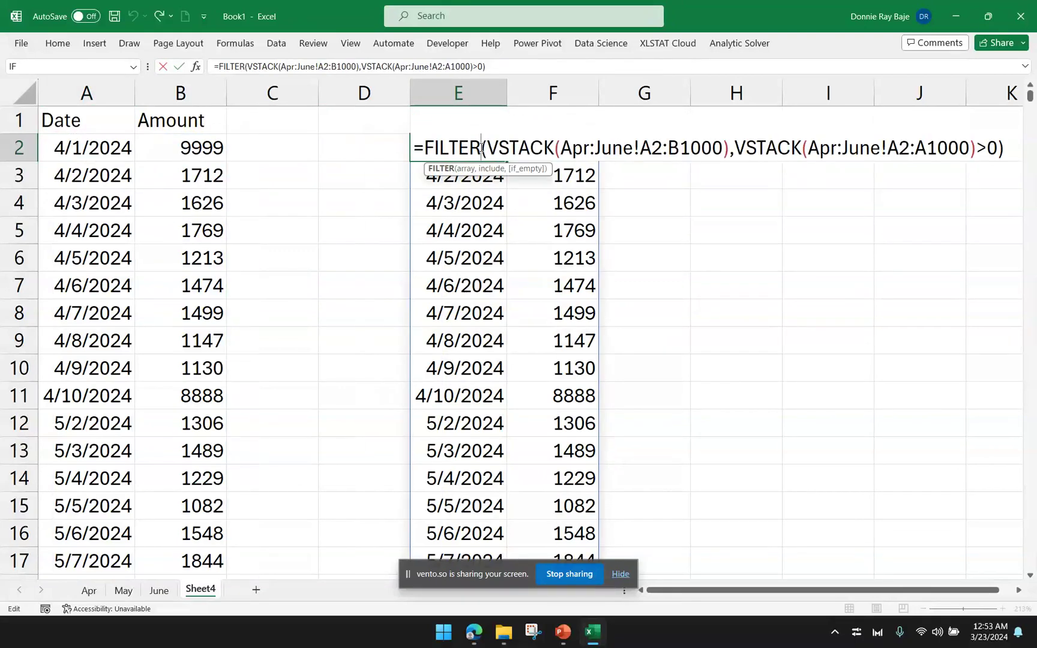